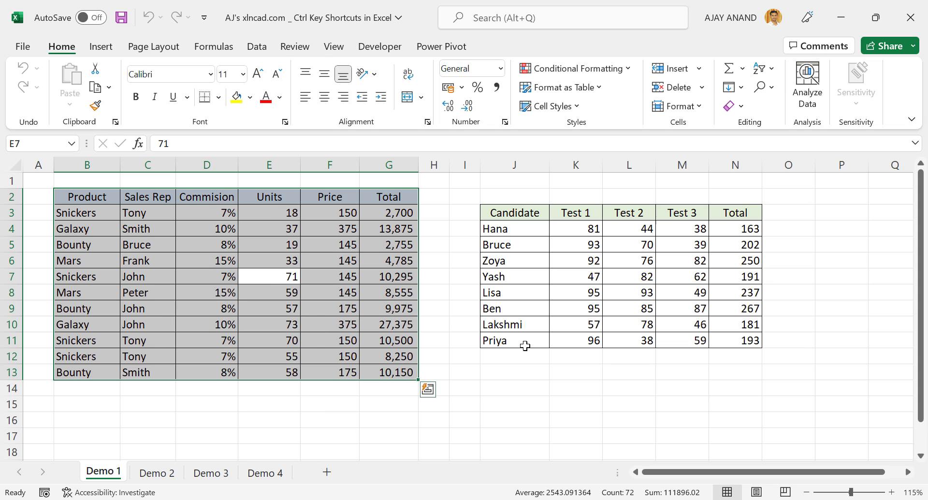
# - Select the entire candidate score table from cells inside it, and then the entire sales table from cell C7
pyautogui.moveTo(587, 265); pyautogui.dragTo(587, 287)
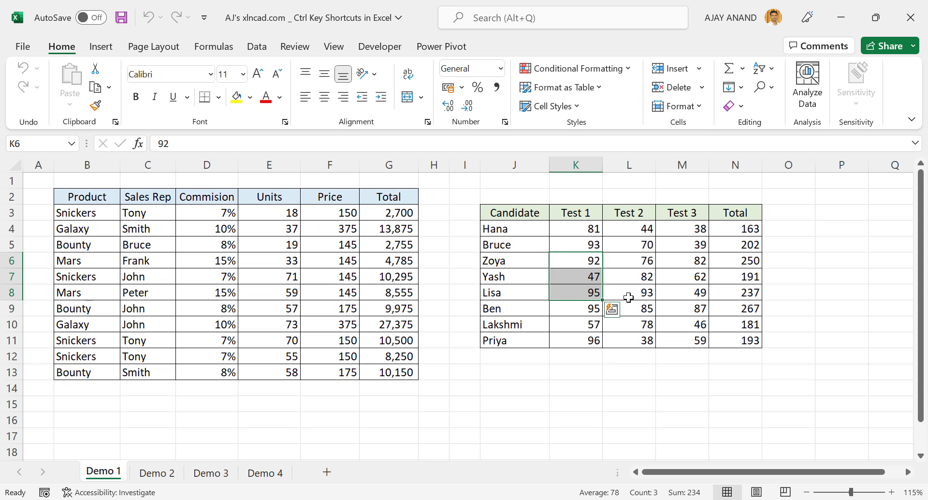
pyautogui.hotkey('ctrl', 'a')
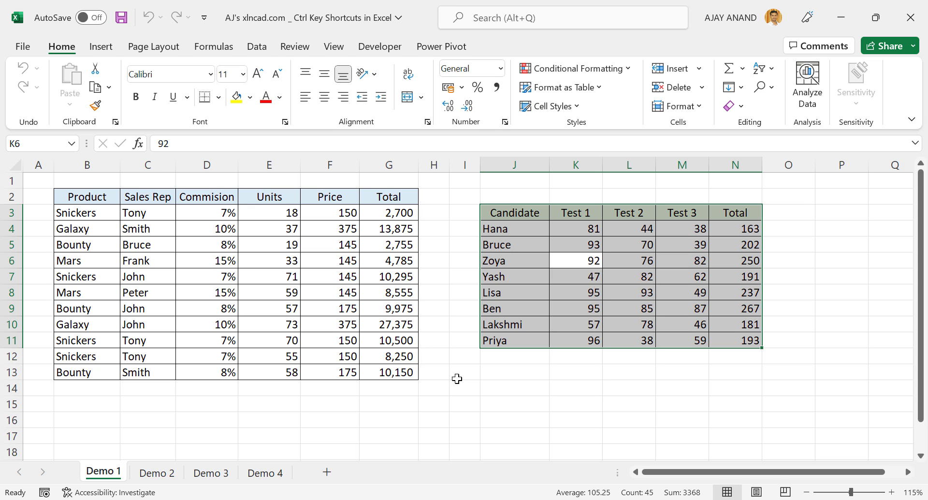
pyautogui.click(170, 275)
pyautogui.hotkey('ctrl', 'a')
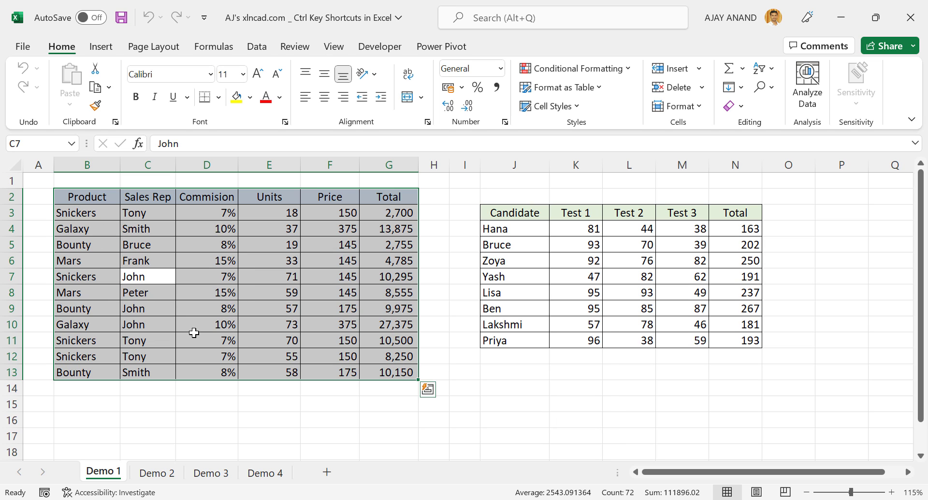
# - Extend the sales table selection to the whole Demo 1 worksheet, then select only the empty cell K14
pyautogui.hotkey('ctrl', 'a')
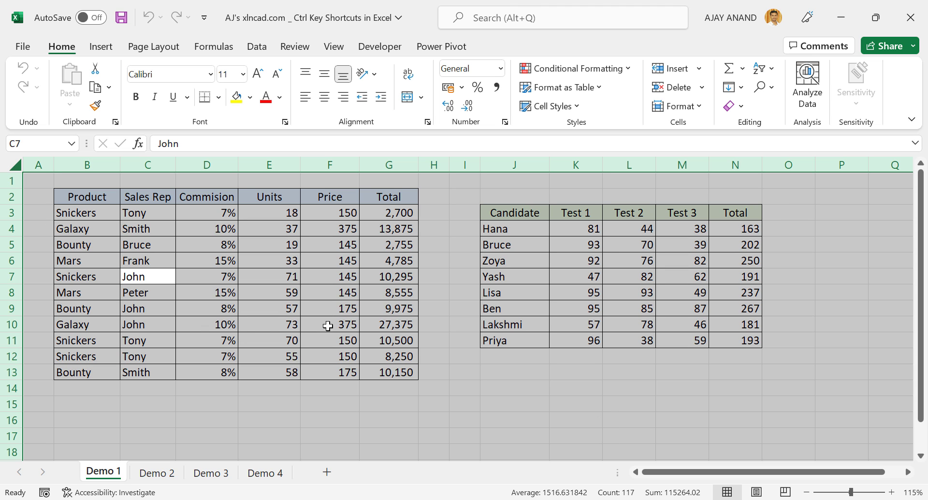
pyautogui.scroll(-4, 163, 359)
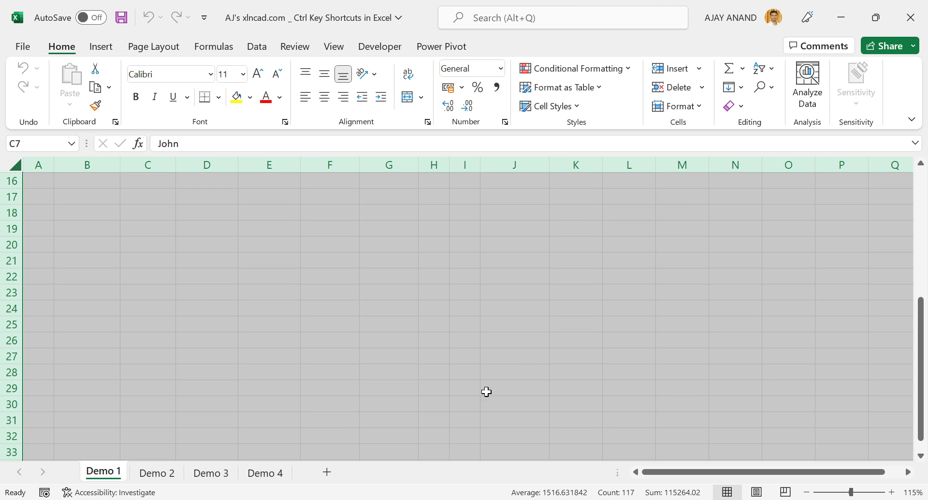
pyautogui.scroll(5, 437, 394)
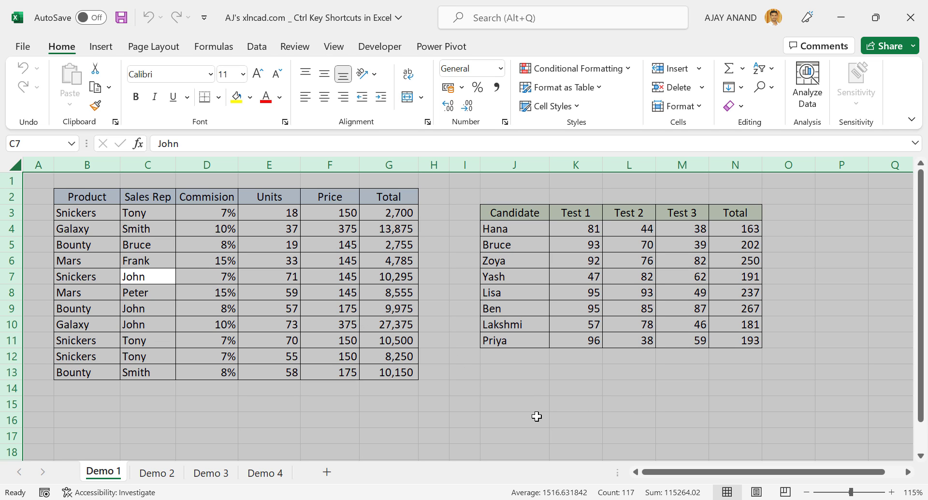
pyautogui.click(574, 391)
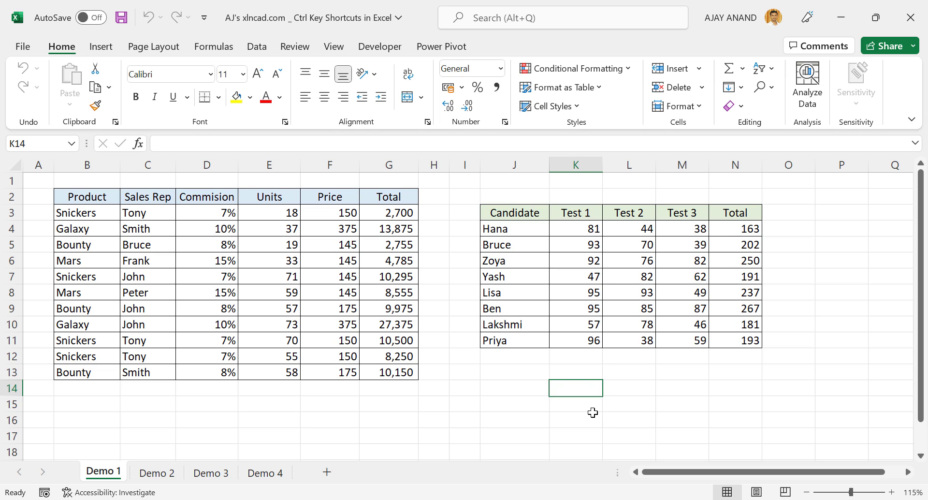
# - Select all cells of the worksheet starting from empty cells outside the tables, K14 and E16
pyautogui.hotkey('ctrl', 'a')
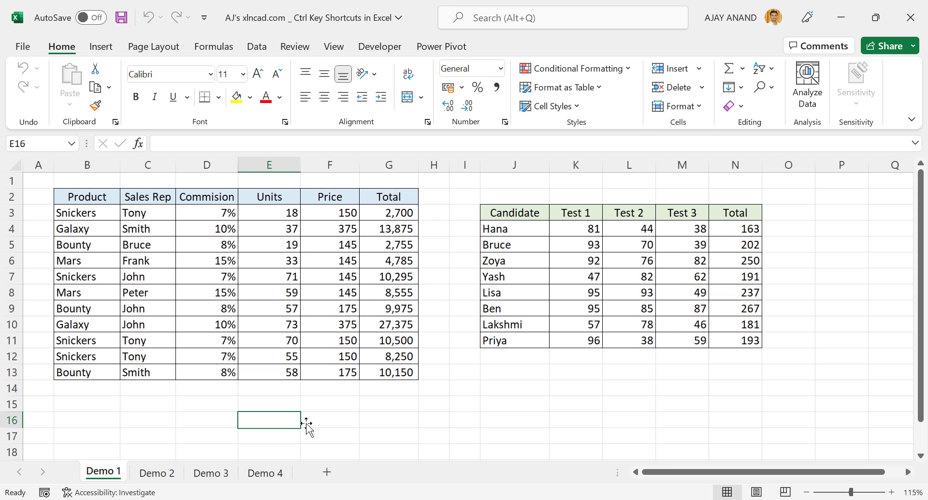
pyautogui.click(286, 425)
pyautogui.hotkey('ctrl', 'a')
pyautogui.scroll(-4, 339, 338)
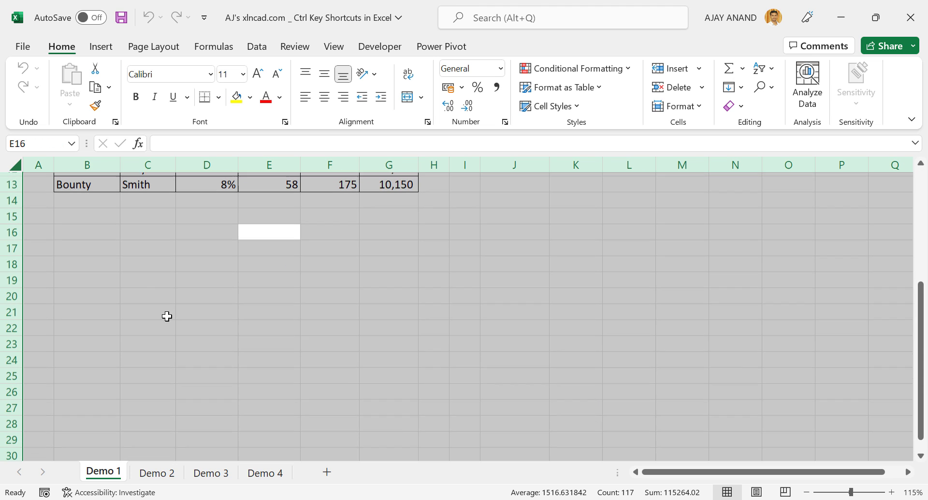
pyautogui.scroll(4, 313, 309)
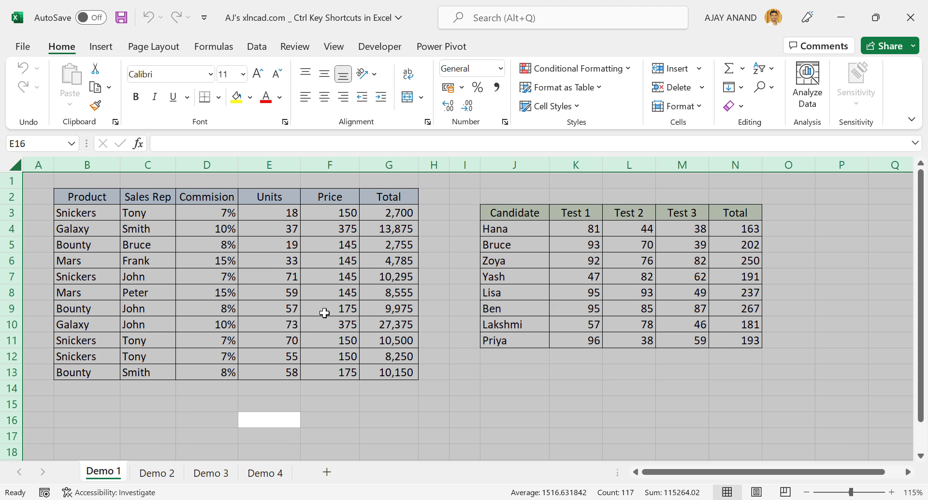
# - On the Demo 2 sheet, select all pictures, graphics, shapes and the chart starting from the apple picture
pyautogui.click(169, 470)
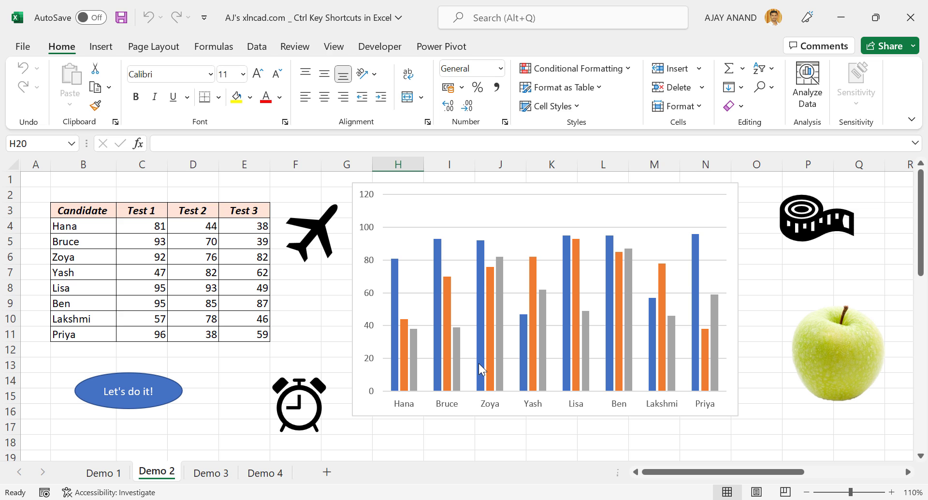
pyautogui.moveTo(479, 364)
pyautogui.click(800, 331)
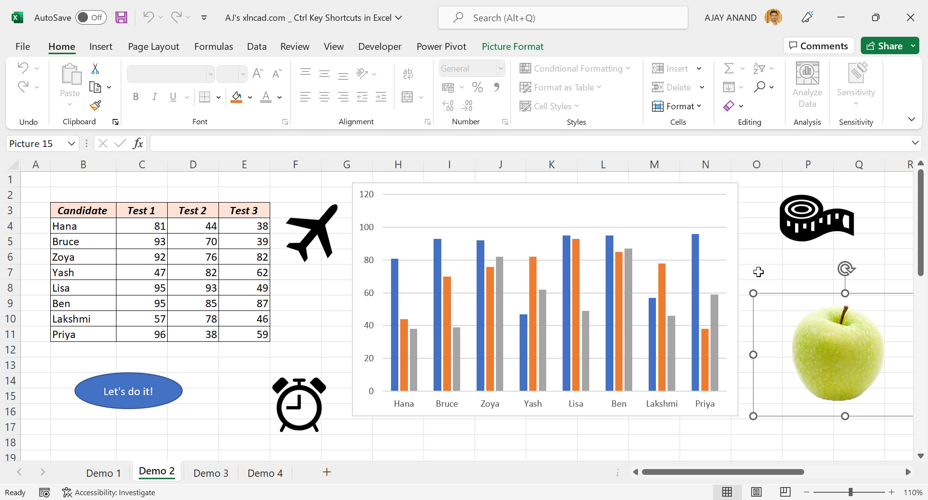
pyautogui.hotkey('ctrl', 'a')
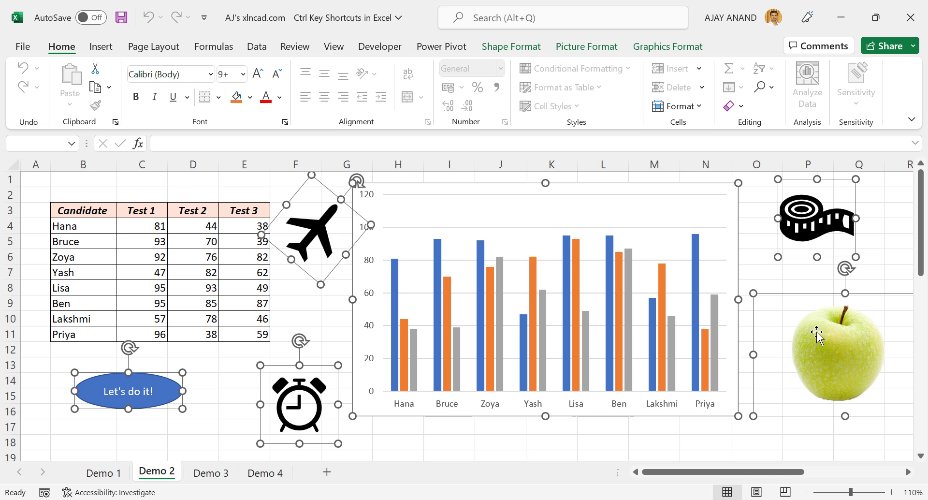
# - Deselect the objects and select all of them again starting from the airplane graphic
pyautogui.click(466, 441)
pyautogui.click(299, 251)
pyautogui.hotkey('ctrl', 'a')
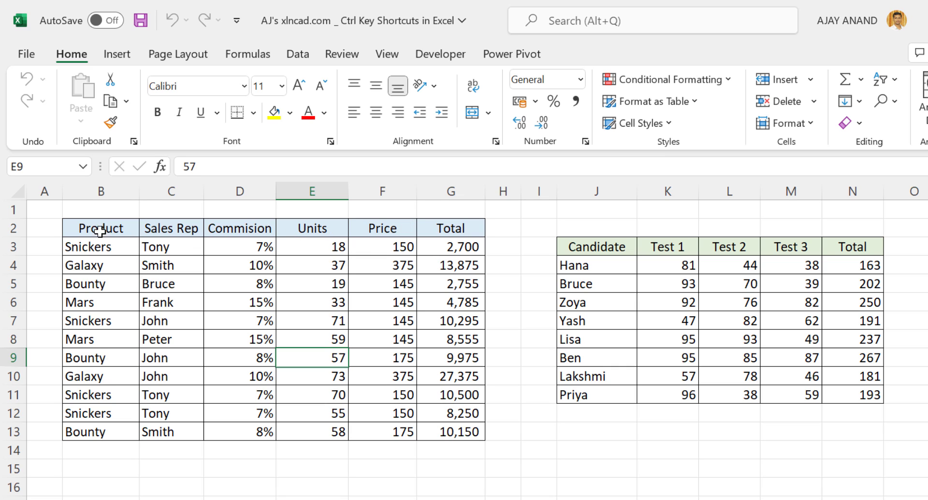
# - Make the header rows of the sales table (B2:G2) and the candidate table (J3:N3) bold
pyautogui.moveTo(100, 232); pyautogui.dragTo(452, 229)
pyautogui.hotkey('ctrl', 'b')
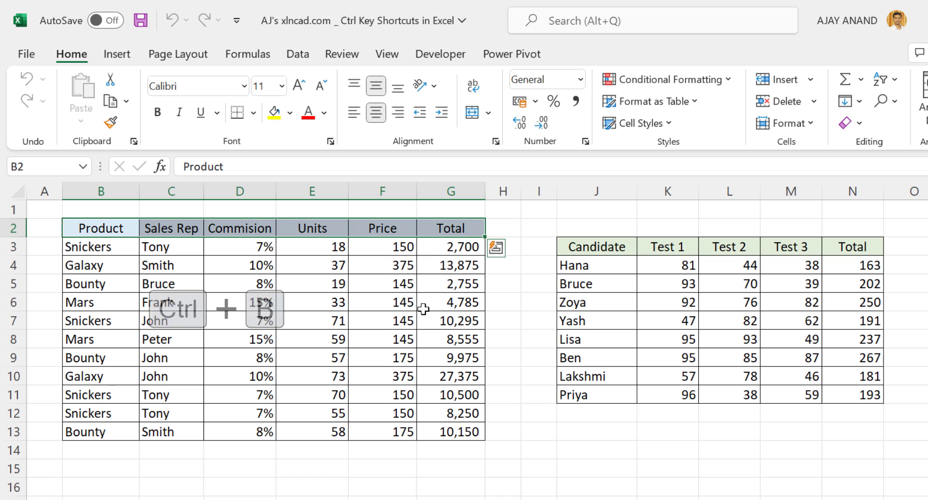
pyautogui.click(358, 315)
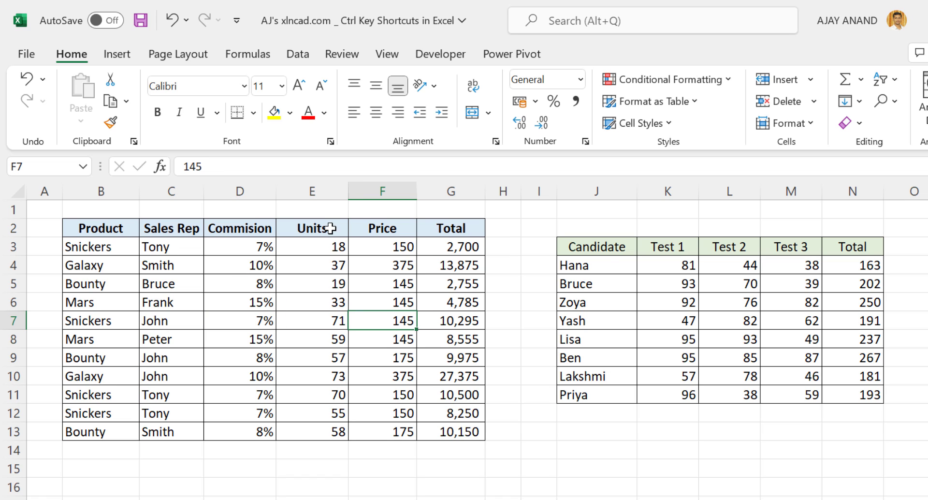
pyautogui.moveTo(605, 248); pyautogui.dragTo(866, 248)
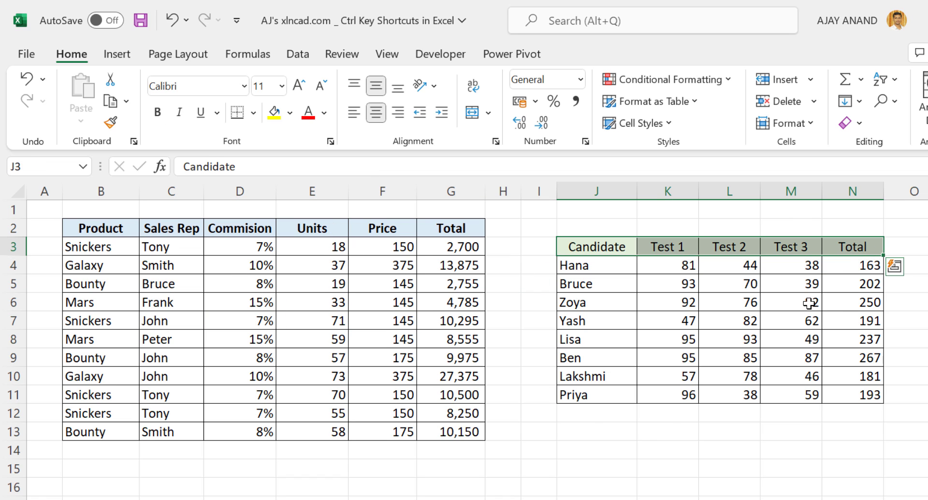
pyautogui.hotkey('ctrl', 'b')
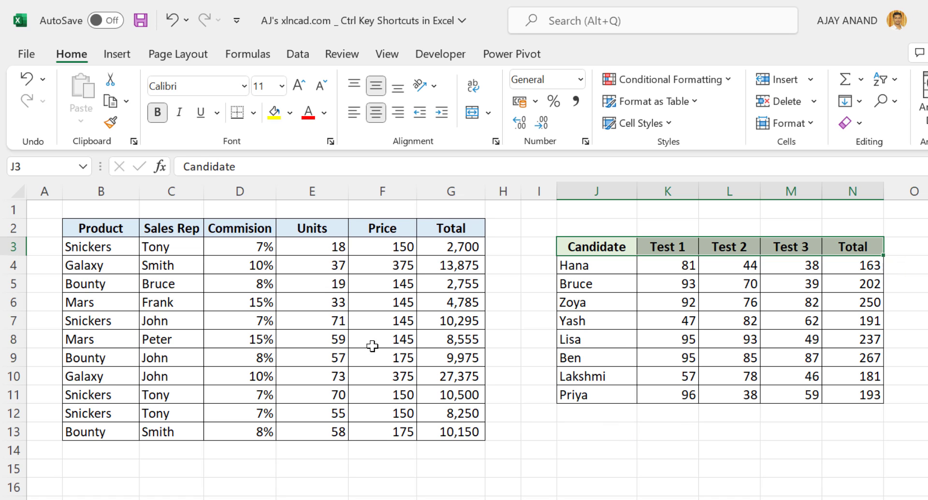
# - Make the sales table cells C6:E10 bold
pyautogui.moveTo(145, 296); pyautogui.dragTo(317, 379)
pyautogui.hotkey('ctrl', 'b')
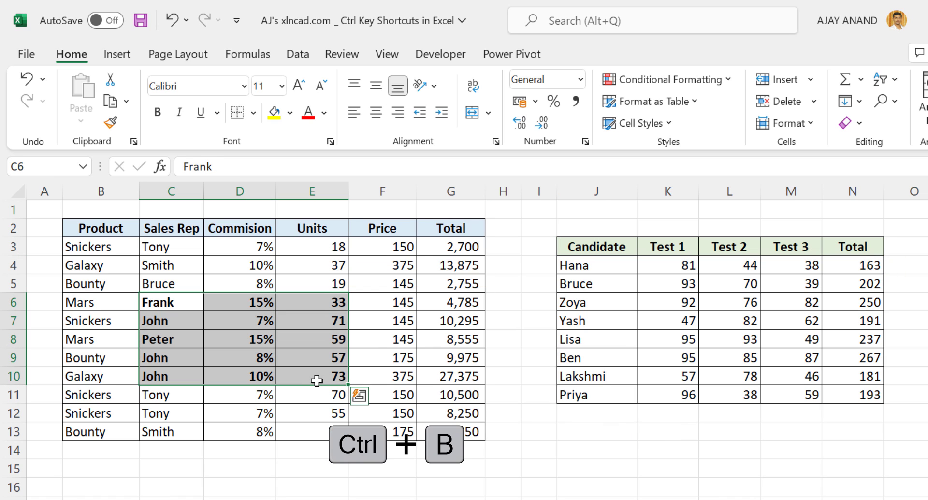
pyautogui.click(427, 360)
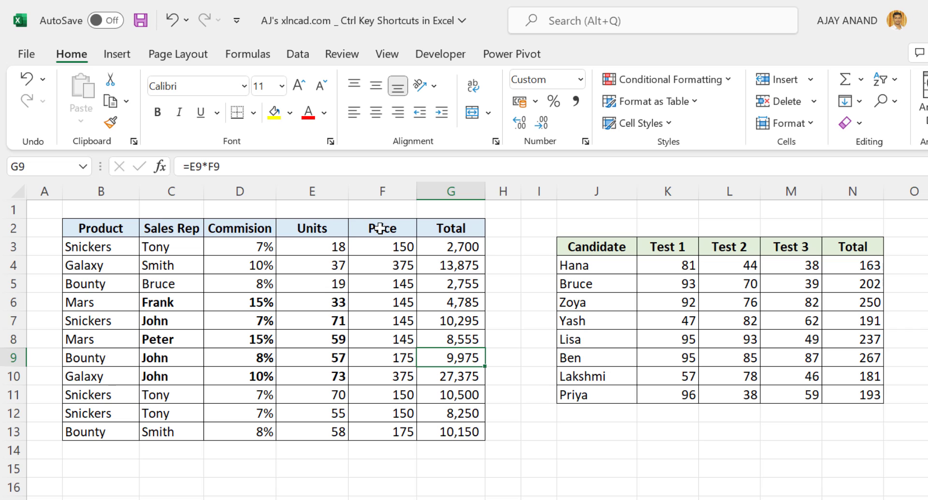
# - Remove the bold formatting from the header rows B2:G2 and J3:N3 of both tables
pyautogui.moveTo(118, 230); pyautogui.dragTo(450, 230)
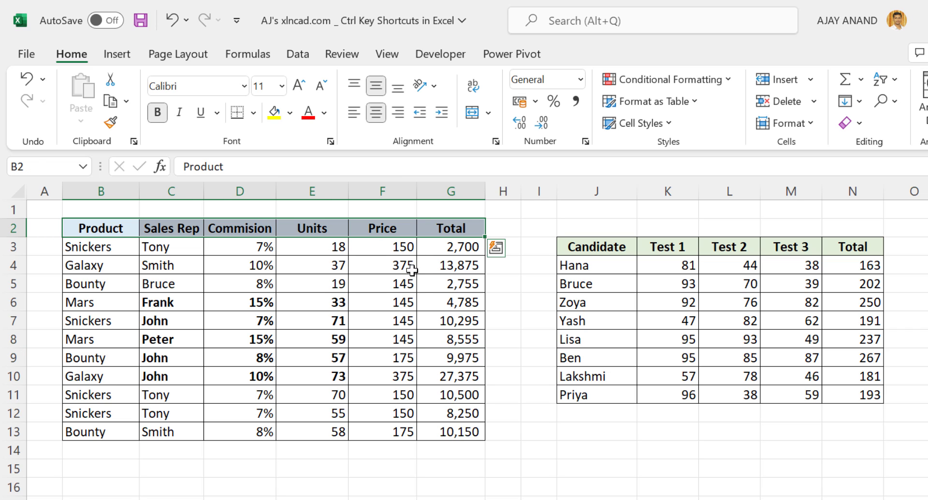
pyautogui.hotkey('ctrl', 'b')
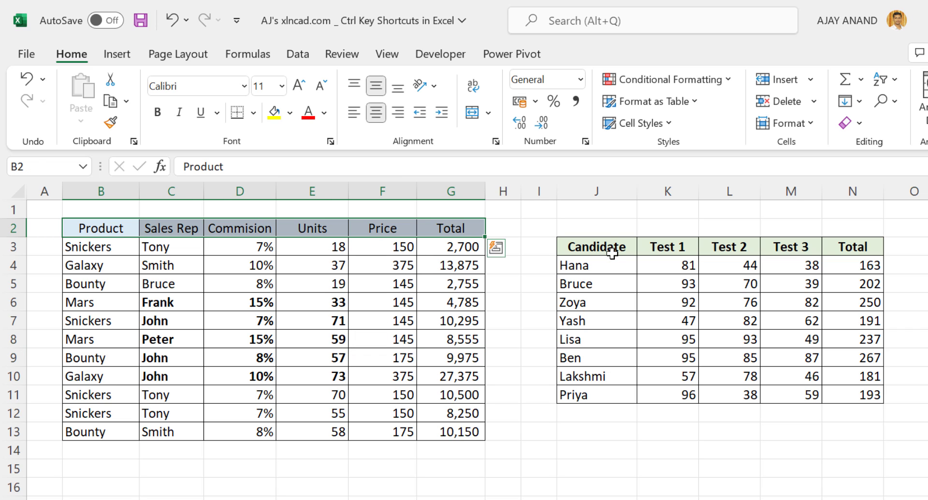
pyautogui.moveTo(612, 253); pyautogui.dragTo(851, 248)
pyautogui.hotkey('ctrl', 'b')
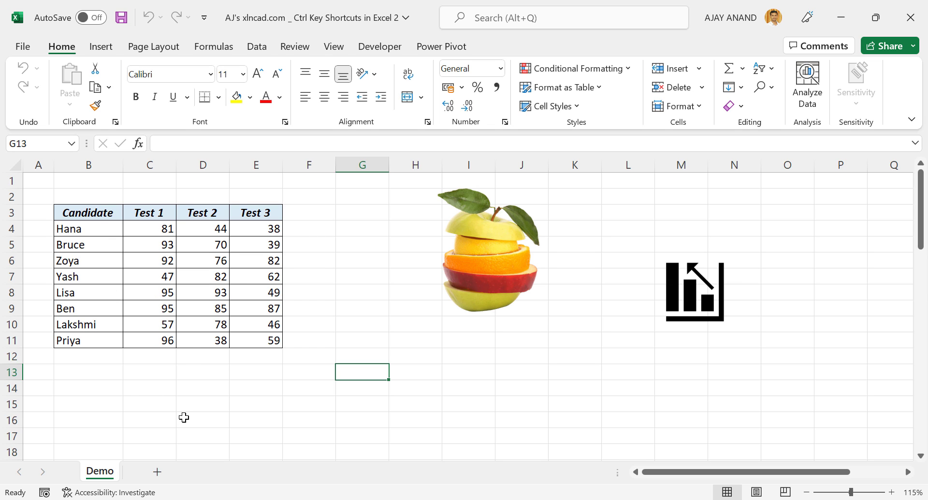
# - On the Demo sheet of the second workbook, copy the candidate table B3:E11 and paste it at C14
pyautogui.moveTo(104, 217); pyautogui.dragTo(273, 340)
pyautogui.hotkey('ctrl', 'c')
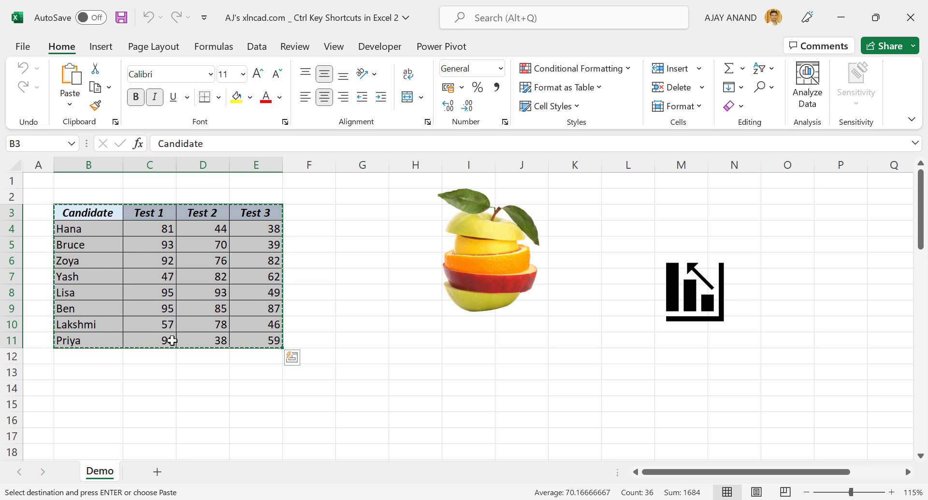
pyautogui.click(144, 386)
pyautogui.hotkey('ctrl', 'v')
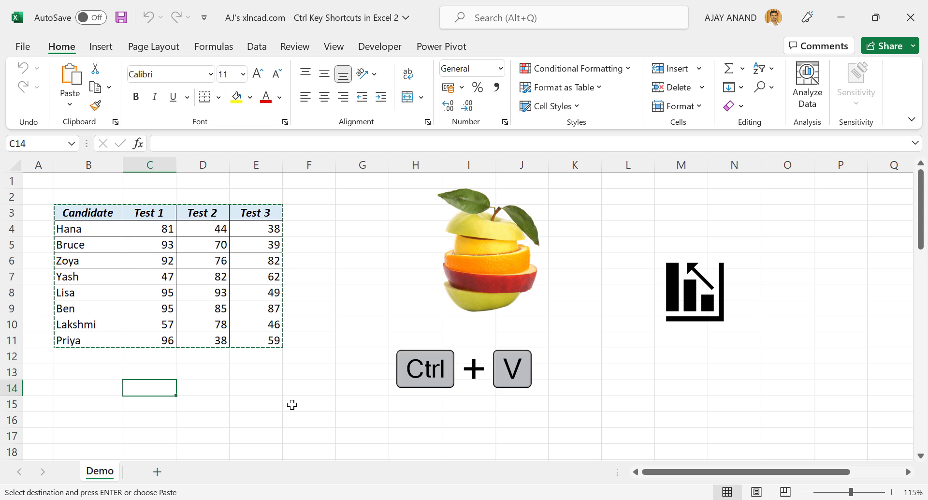
pyautogui.scroll(-3, 210, 364)
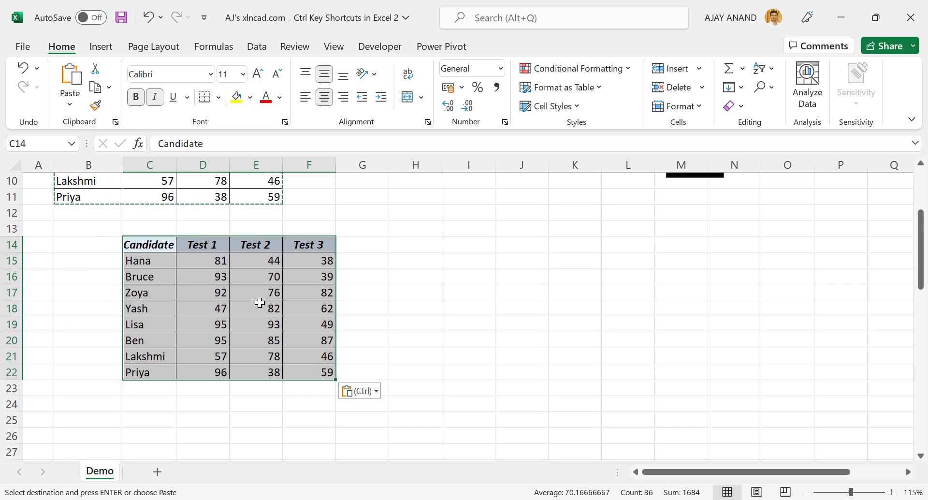
pyautogui.scroll(3, 260, 303)
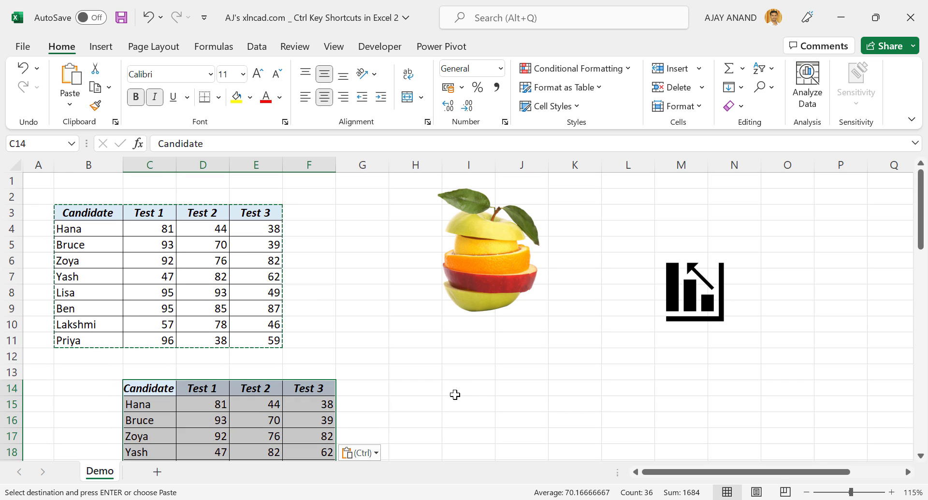
# - Paste another copy of the candidate table at H15
pyautogui.click(436, 406)
pyautogui.hotkey('ctrl', 'v')
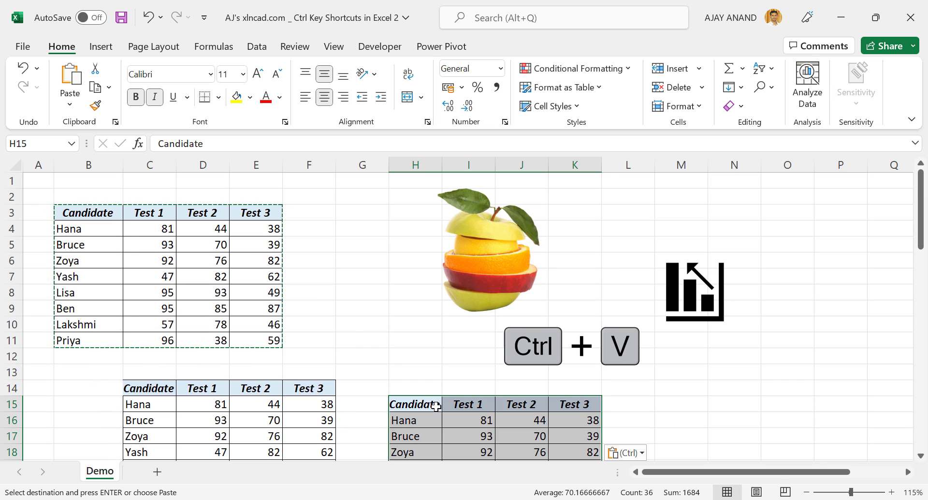
pyautogui.scroll(-2, 365, 331)
pyautogui.scroll(2, 365, 335)
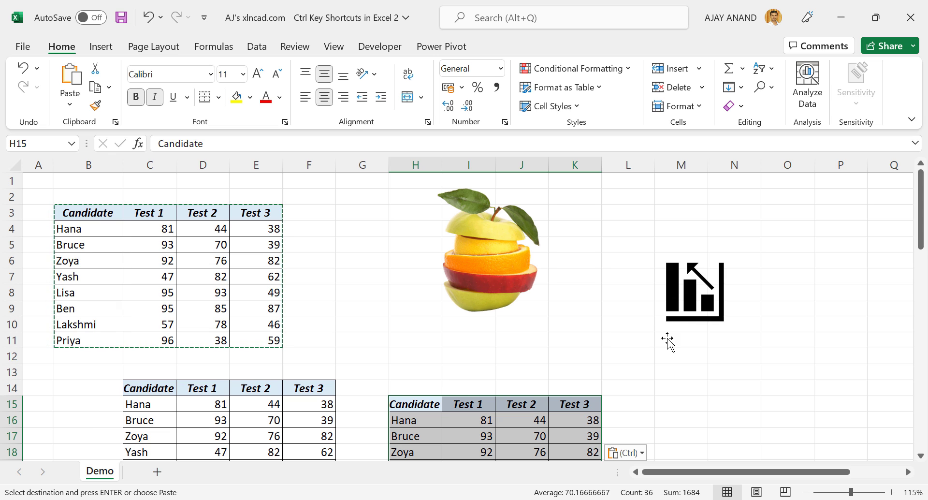
pyautogui.click(681, 370)
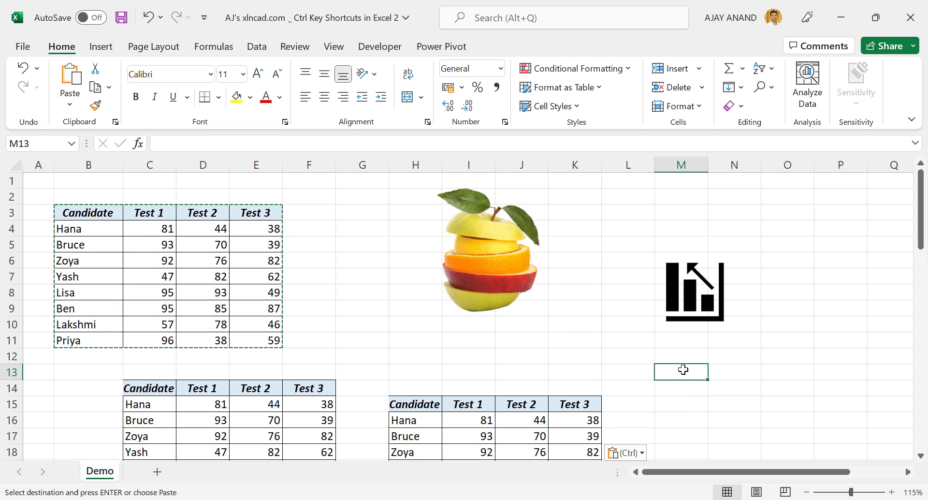
# - Copy the sliced fruit picture and paste it at cells B13 and G11
pyautogui.click(484, 261)
pyautogui.hotkey('ctrl', 'c')
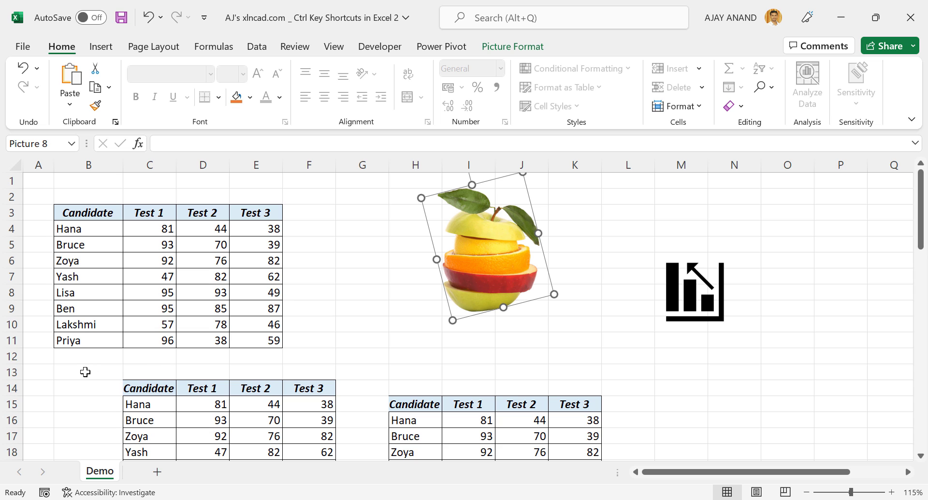
pyautogui.click(85, 371)
pyautogui.hotkey('ctrl', 'v')
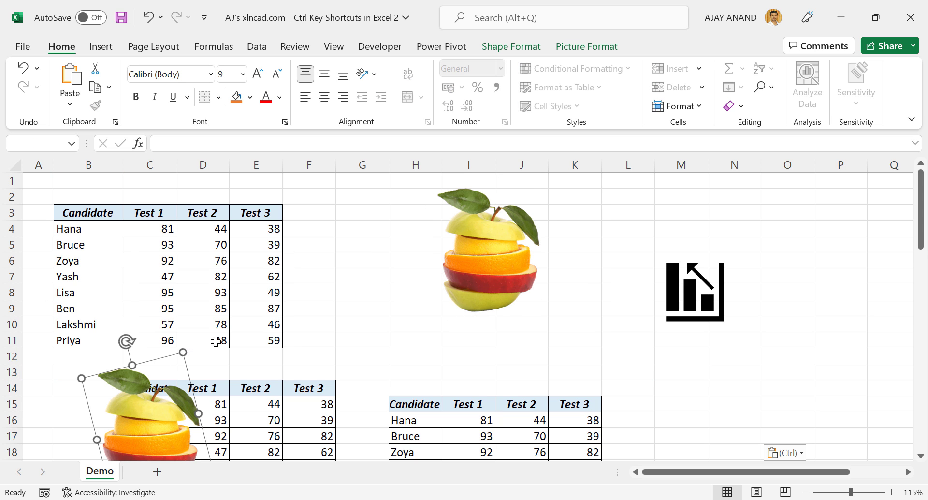
pyautogui.click(369, 346)
pyautogui.hotkey('ctrl', 'v')
pyautogui.scroll(-1, 411, 352)
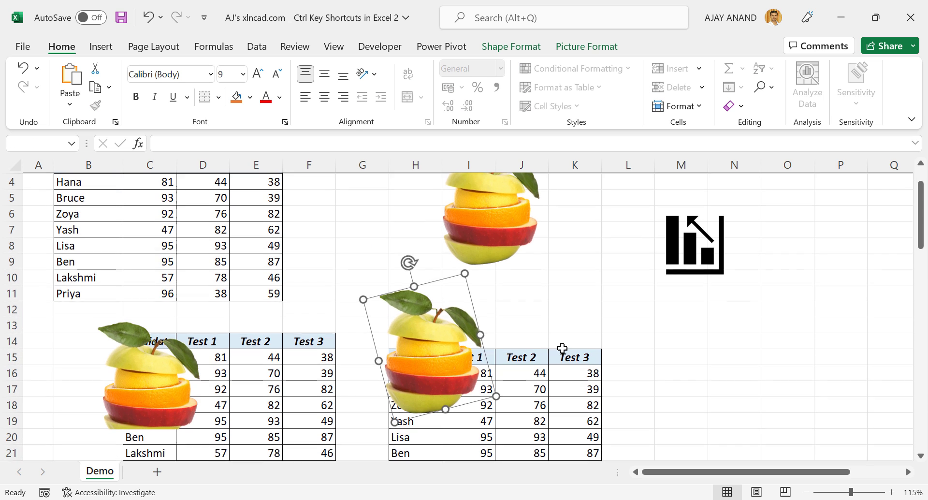
# - Copy the bar chart graphic and paste it at cell F4 beside the original candidate table
pyautogui.click(703, 251)
pyautogui.hotkey('ctrl', 'c')
pyautogui.scroll(3, 488, 328)
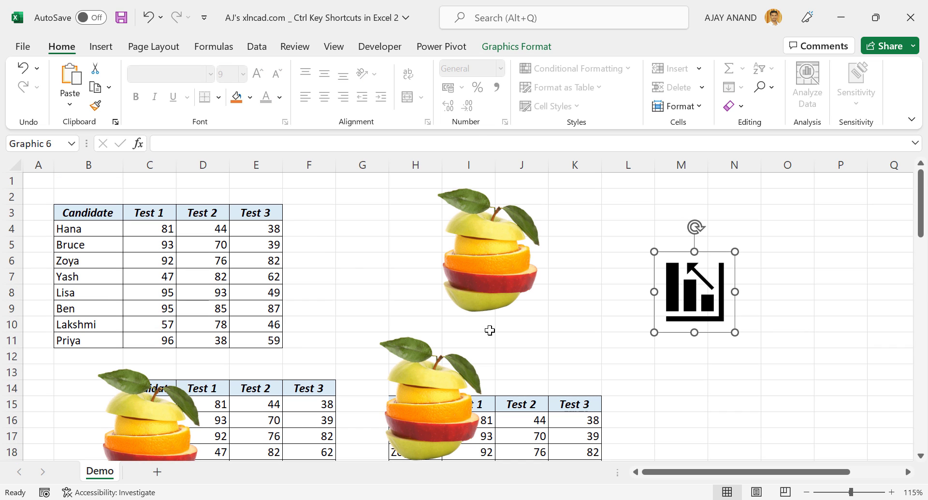
pyautogui.click(311, 225)
pyautogui.hotkey('ctrl', 'v')
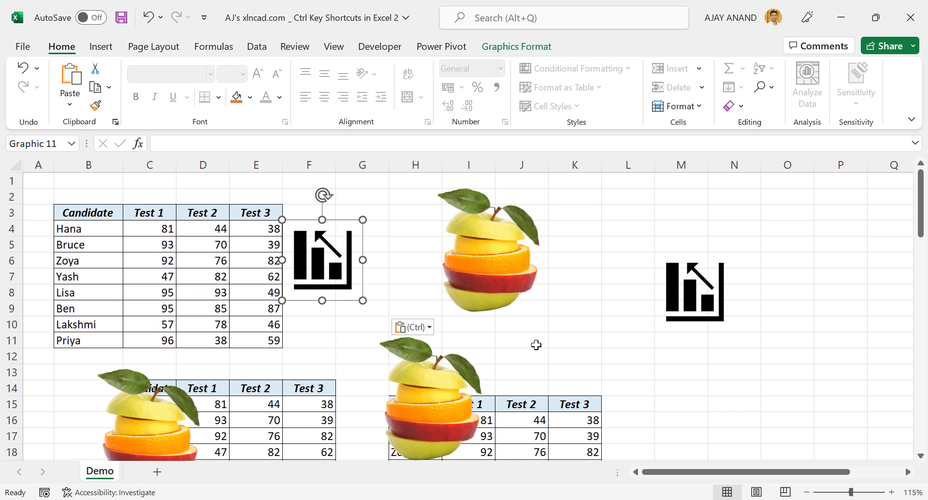
# - Paste another copy of the bar chart graphic at cell K11
pyautogui.click(573, 343)
pyautogui.hotkey('ctrl', 'v')
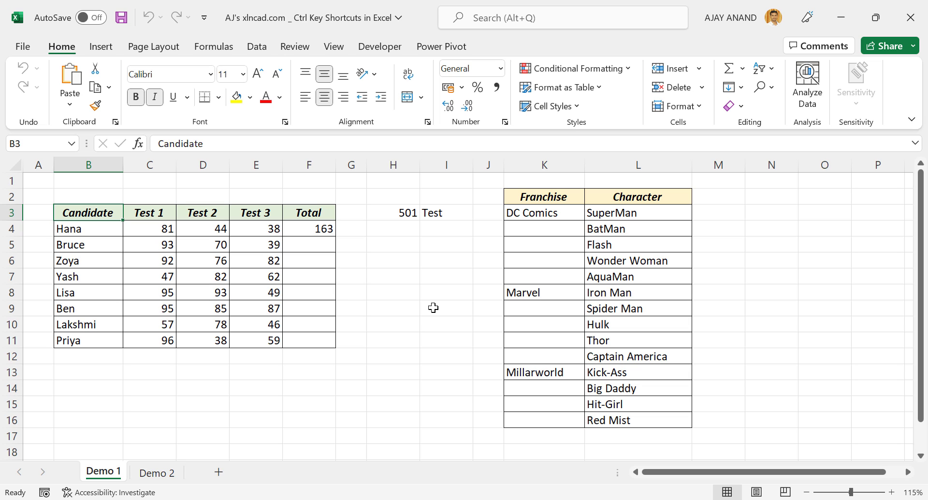
# - On the Demo 1 sheet, fill the Total formula from F4 down through F11 and check the formula in F11
pyautogui.click(320, 235)
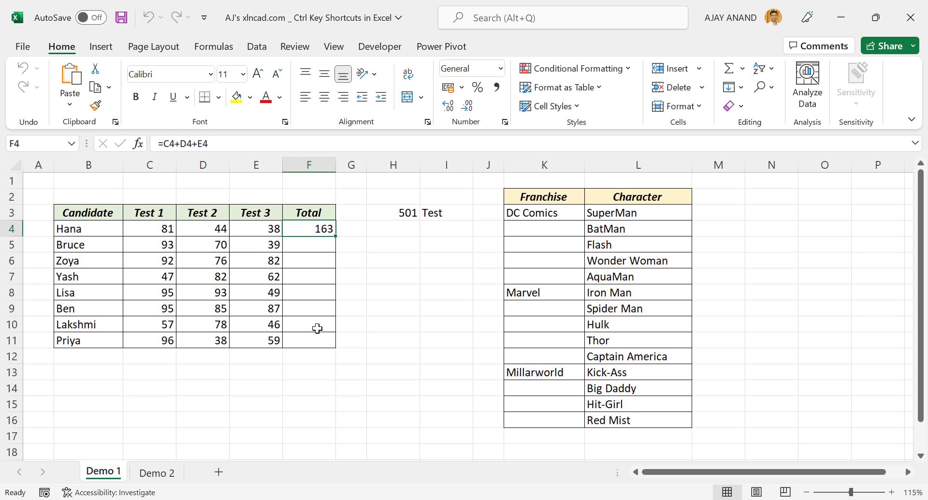
pyautogui.click(411, 324)
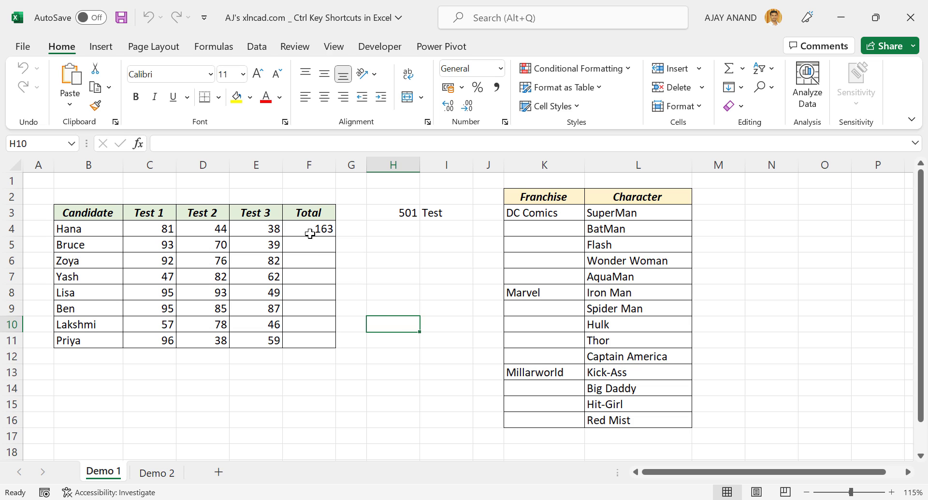
pyautogui.moveTo(308, 228); pyautogui.dragTo(311, 338)
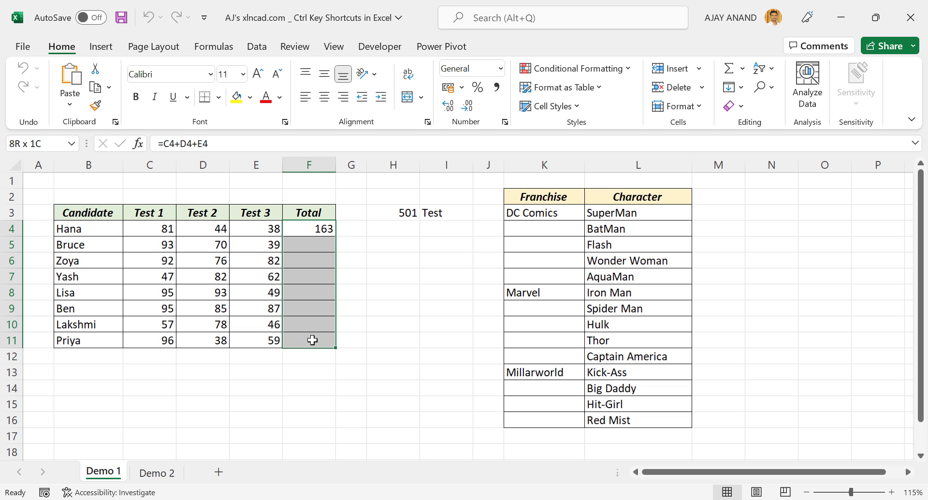
pyautogui.hotkey('ctrl', 'd')
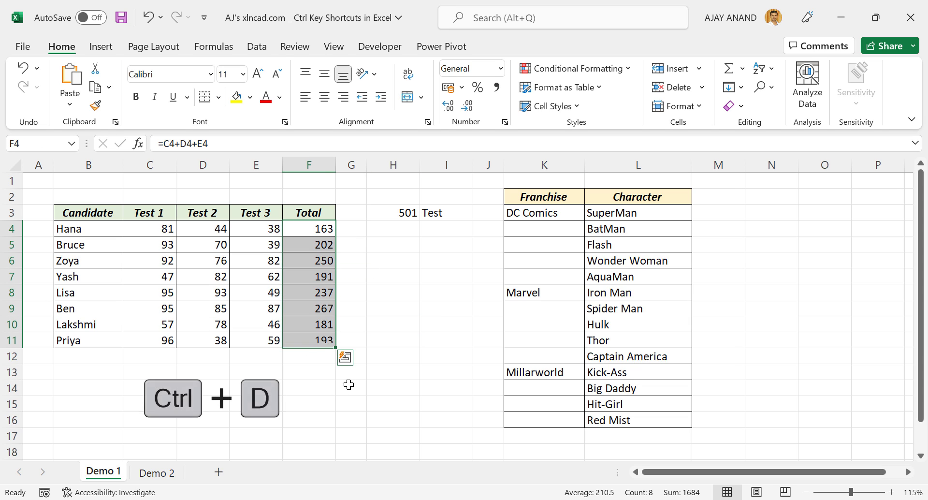
pyautogui.click(314, 338)
pyautogui.click(263, 145)
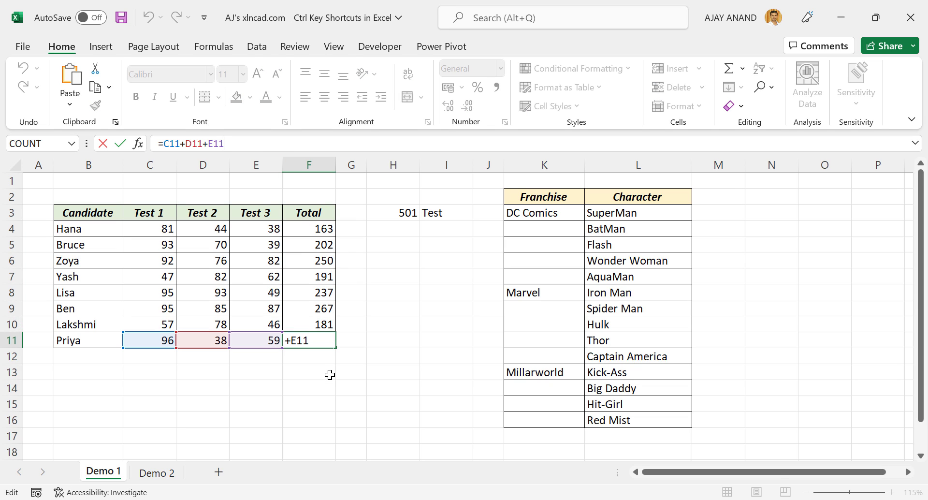
pyautogui.press('Escape')
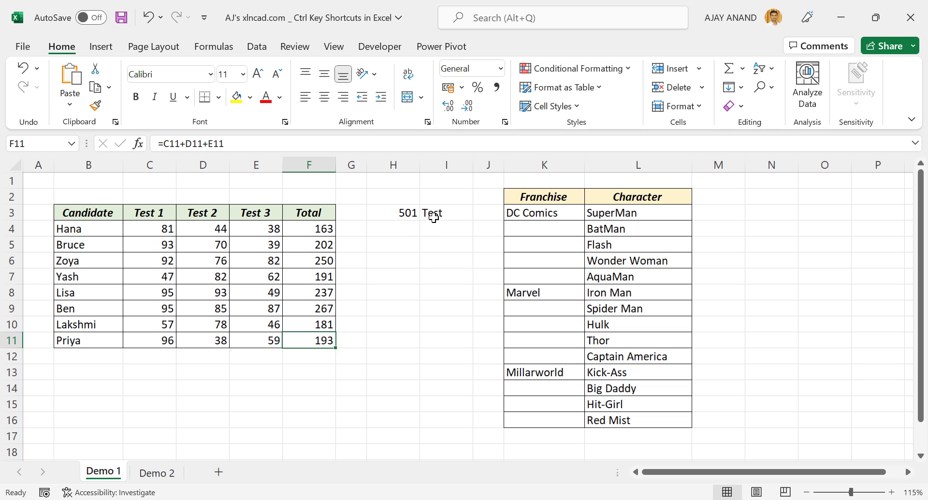
# - Fill the contents of H3:I3 down to row 14, and fill each franchise name down over the blank cells in K3:K16
pyautogui.moveTo(389, 213); pyautogui.dragTo(450, 388)
pyautogui.hotkey('ctrl', 'd')
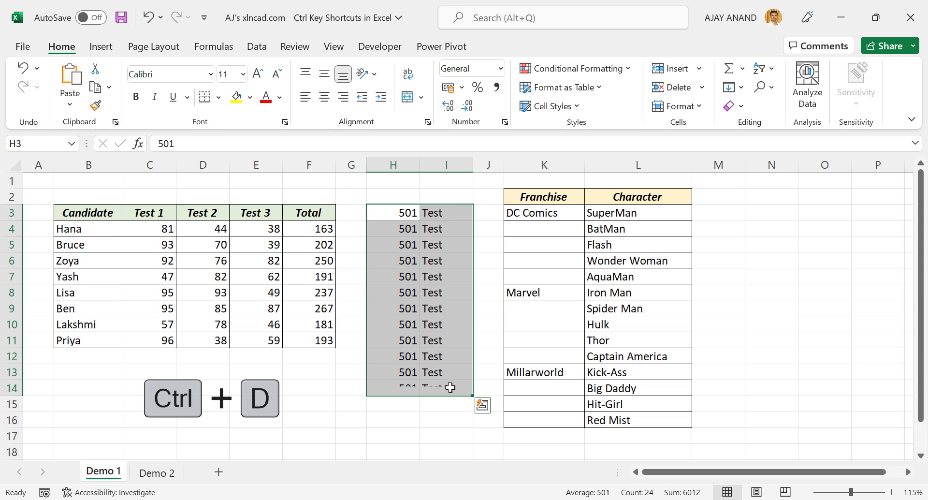
pyautogui.moveTo(530, 214); pyautogui.dragTo(547, 417)
pyautogui.hotkey('ctrl', 'd')
pyautogui.hotkey('ctrl', 'd')
pyautogui.hotkey('ctrl', 'd')
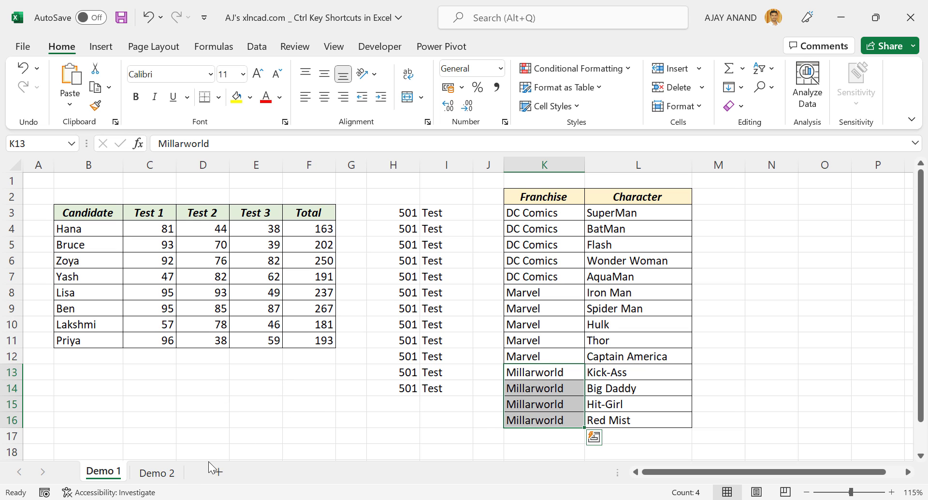
# - On the Demo 2 sheet, duplicate the column chart and move the copy so its upper-left corner sits at about cell E12
pyautogui.click(155, 473)
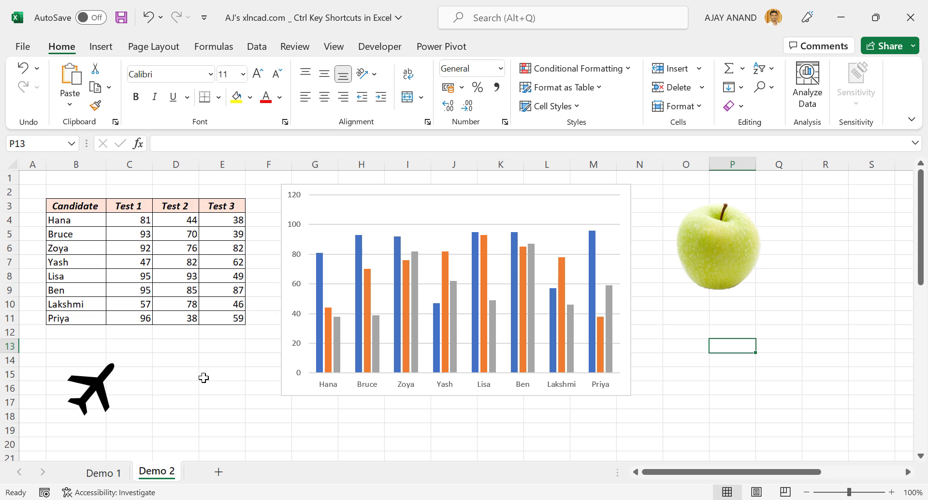
pyautogui.click(294, 391)
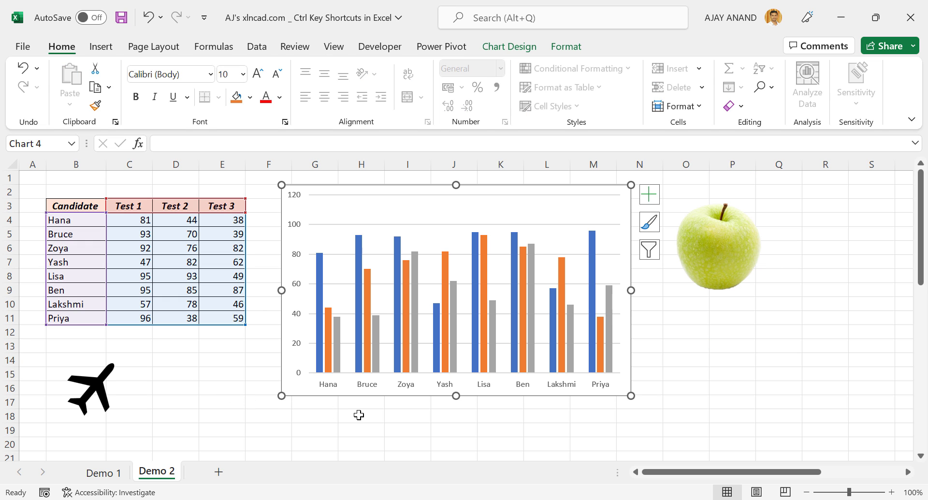
pyautogui.hotkey('ctrl', 'd')
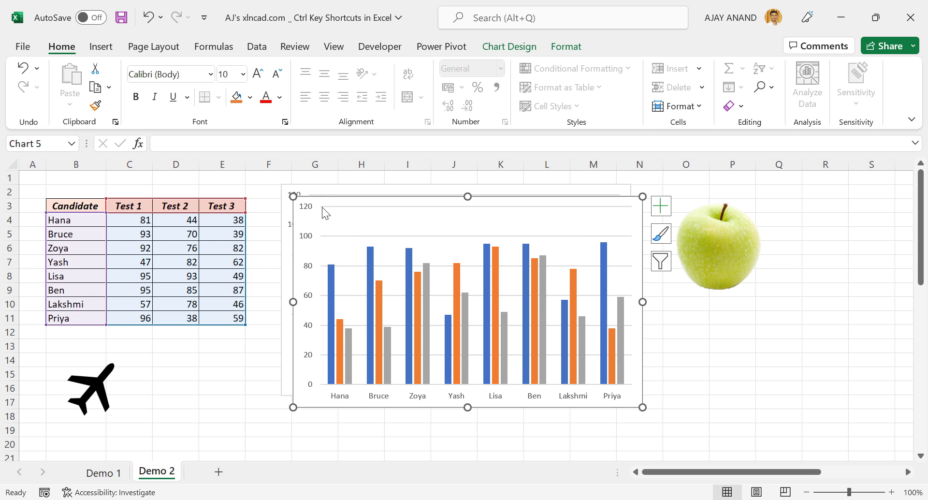
pyautogui.moveTo(310, 220); pyautogui.dragTo(236, 352)
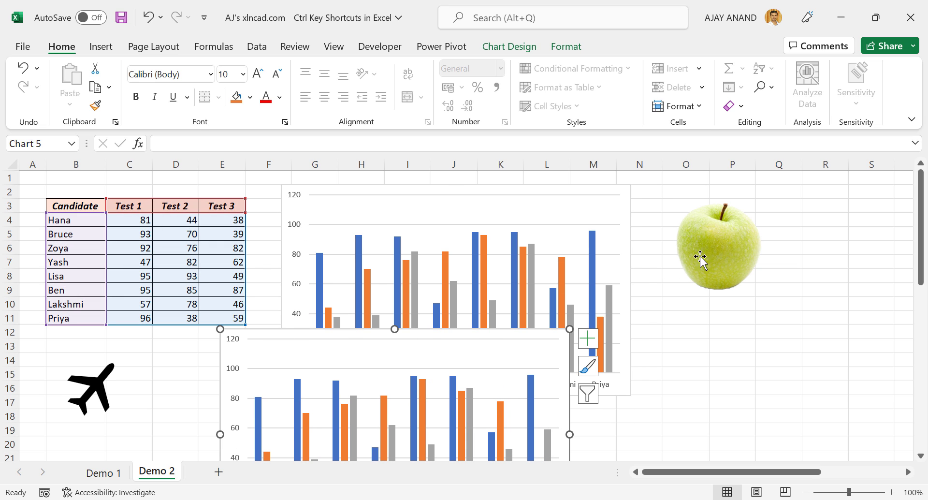
# - Duplicate the green apple picture twice and place the copies below the original
pyautogui.click(724, 239)
pyautogui.hotkey('ctrl', 'd')
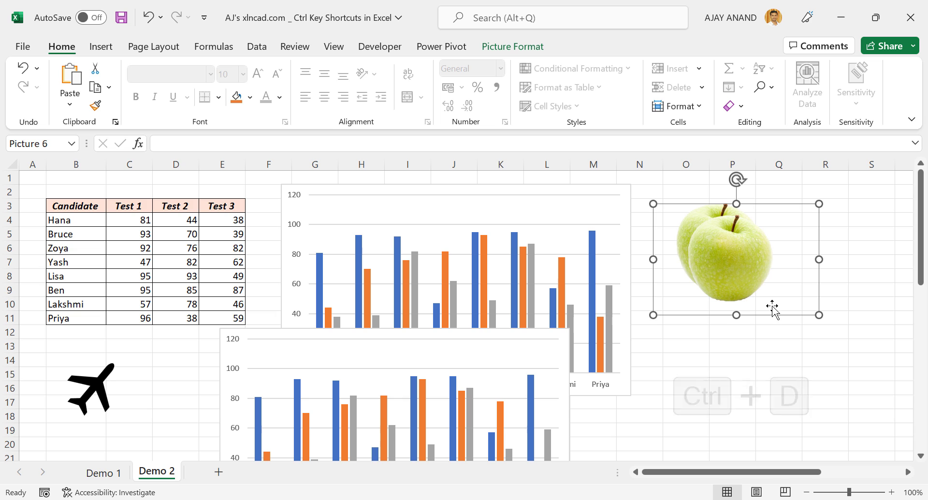
pyautogui.moveTo(771, 308); pyautogui.dragTo(811, 319)
pyautogui.hotkey('ctrl', 'd')
# - Duplicate the airplane graphic twice and spread the copies apart, moving one to about cell D12 and the other below the original
pyautogui.click(112, 374)
pyautogui.hotkey('ctrl', 'd')
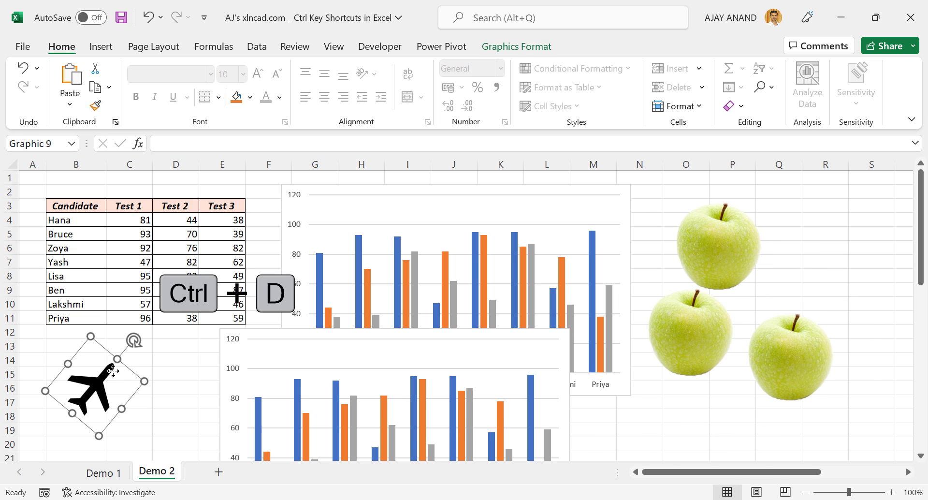
pyautogui.hotkey('ctrl', 'd')
pyautogui.hotkey('ctrl', 'd')
pyautogui.moveTo(104, 389); pyautogui.dragTo(169, 331)
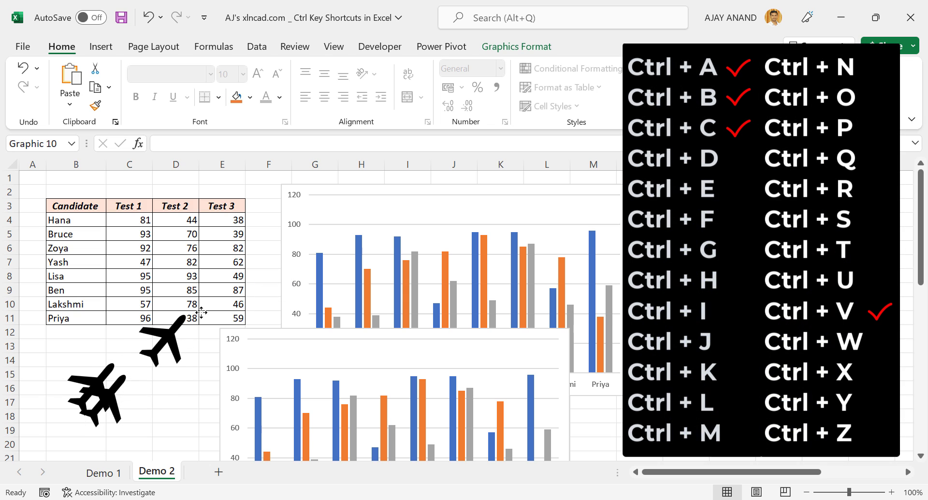
pyautogui.moveTo(119, 396); pyautogui.dragTo(162, 439)
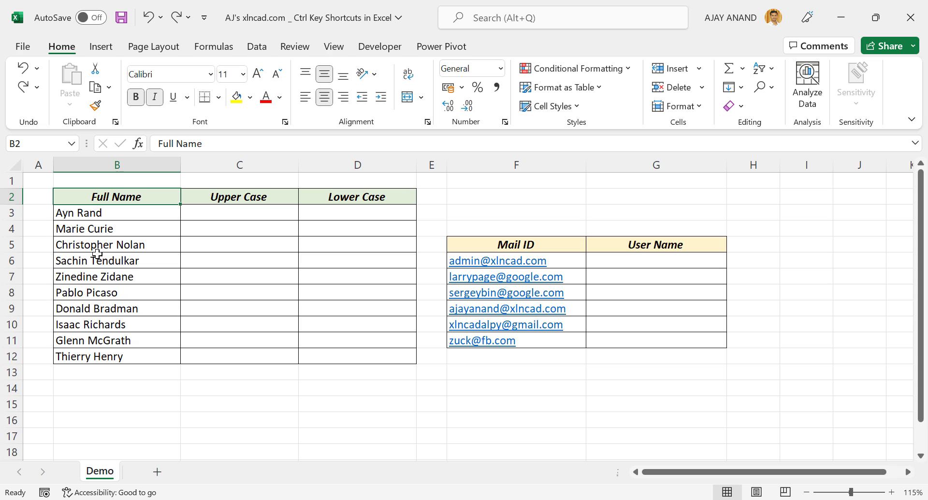
# - In the full names table, enter AYN RAND in C3 and Flash Fill the rest of the Upper Case column
pyautogui.click(218, 215)
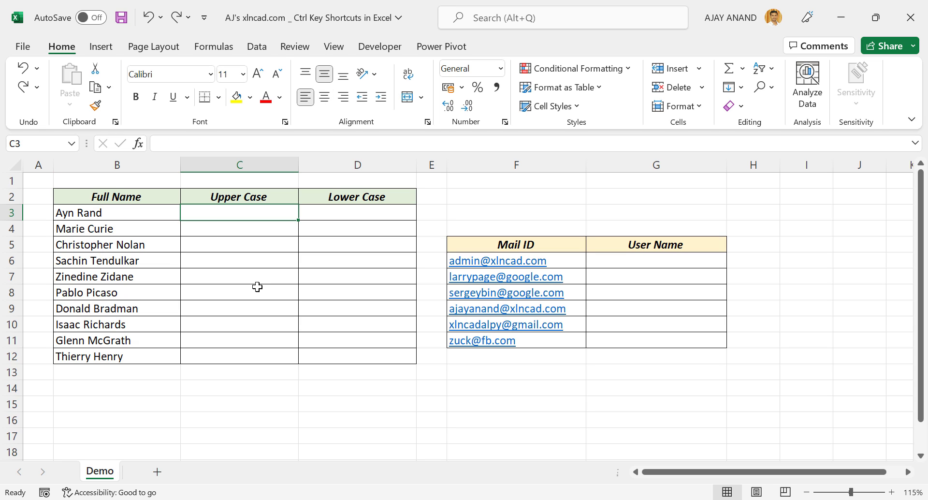
pyautogui.write('AYN RAND')
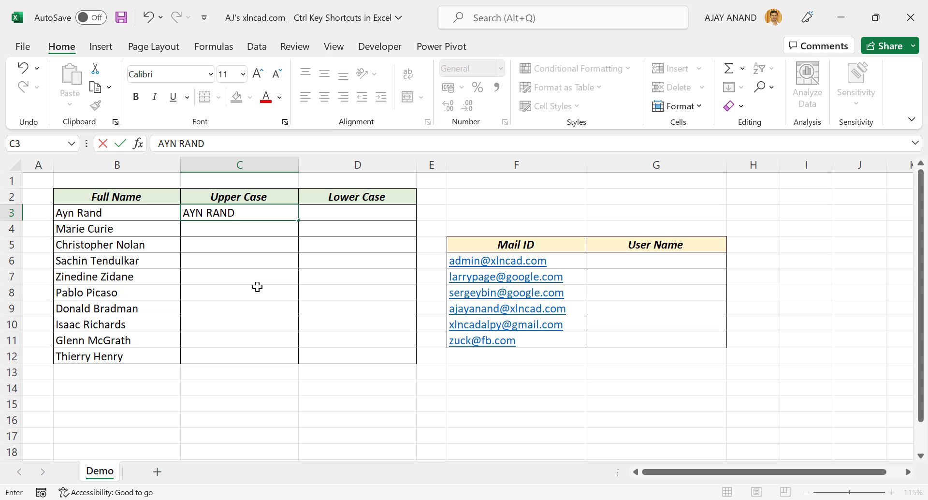
pyautogui.press('Return')
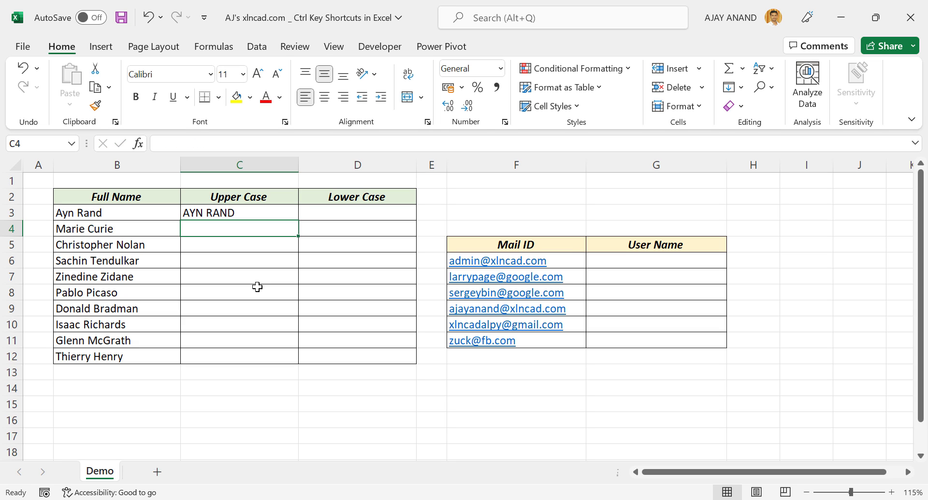
pyautogui.hotkey('ctrl', 'e')
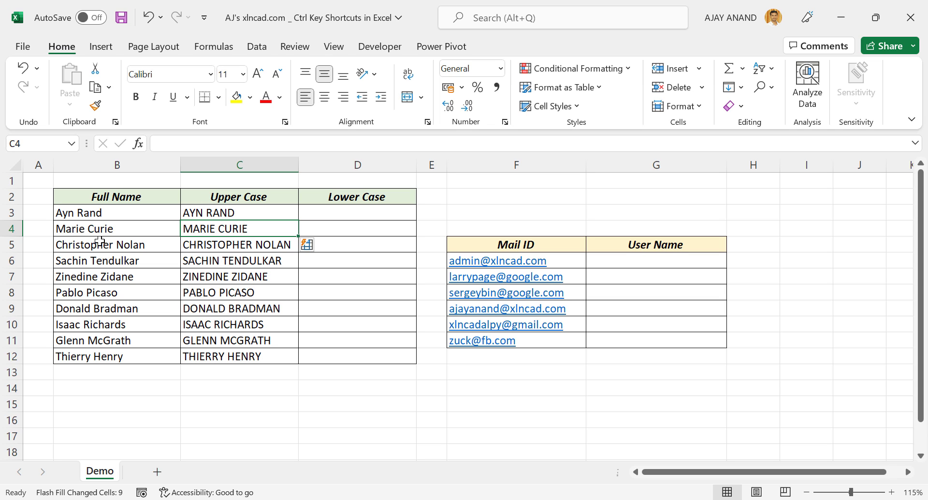
# - Enter ayn rand in D3 and Flash Fill the rest of the Lower Case column
pyautogui.click(343, 214)
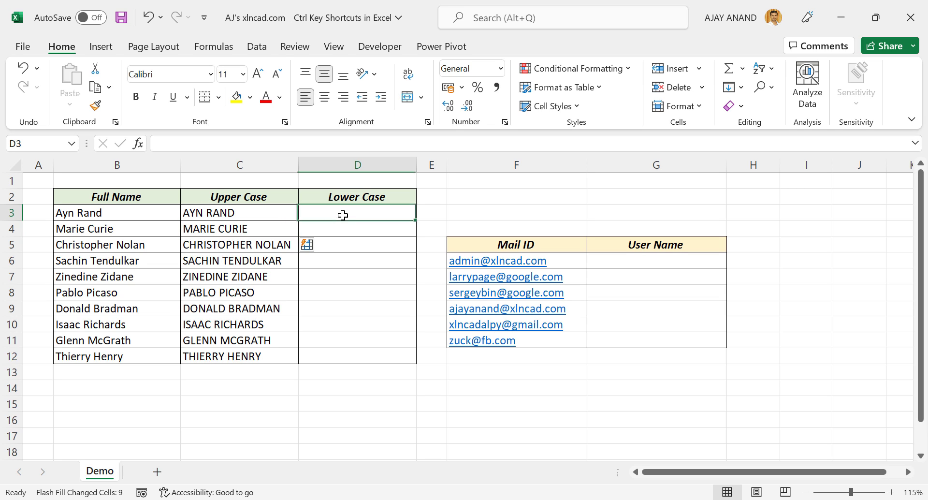
pyautogui.write('ayn r')
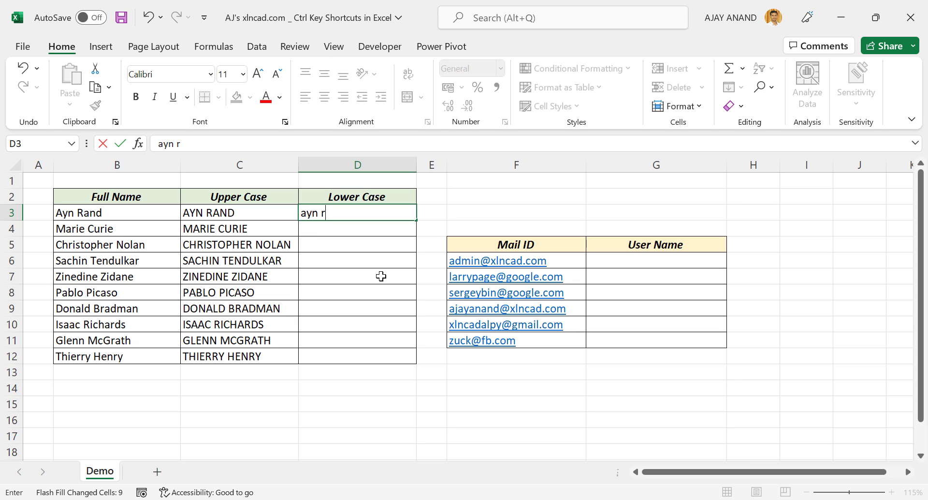
pyautogui.write('and')
pyautogui.press('Return')
pyautogui.hotkey('ctrl', 'e')
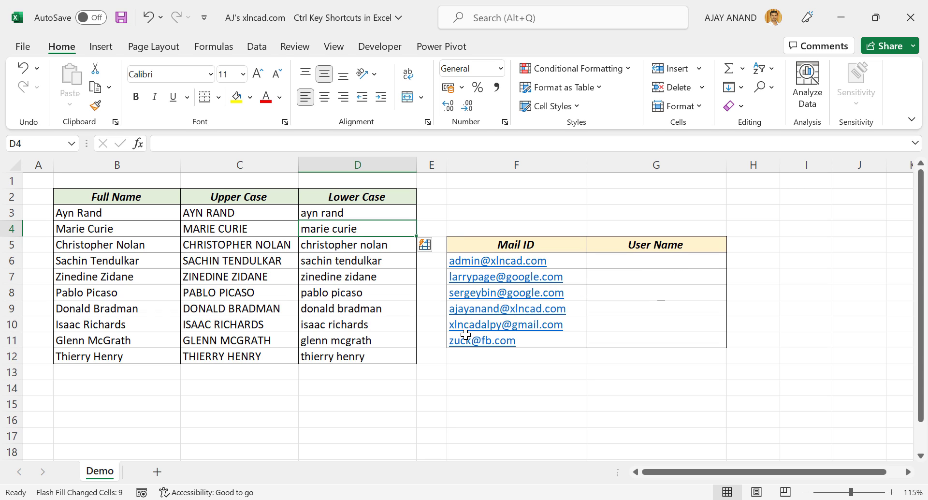
# - Enter admin in G6 and Flash Fill the remaining user names beside the mail IDs
pyautogui.click(638, 261)
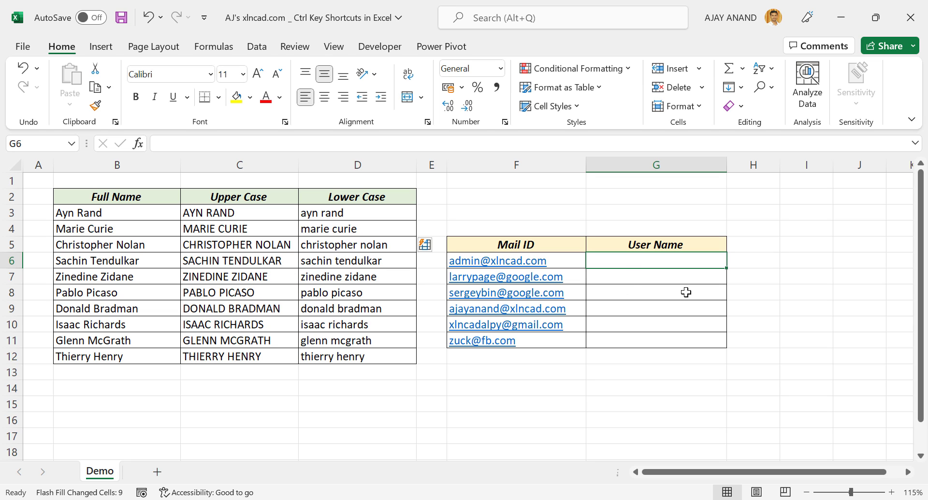
pyautogui.write('admin')
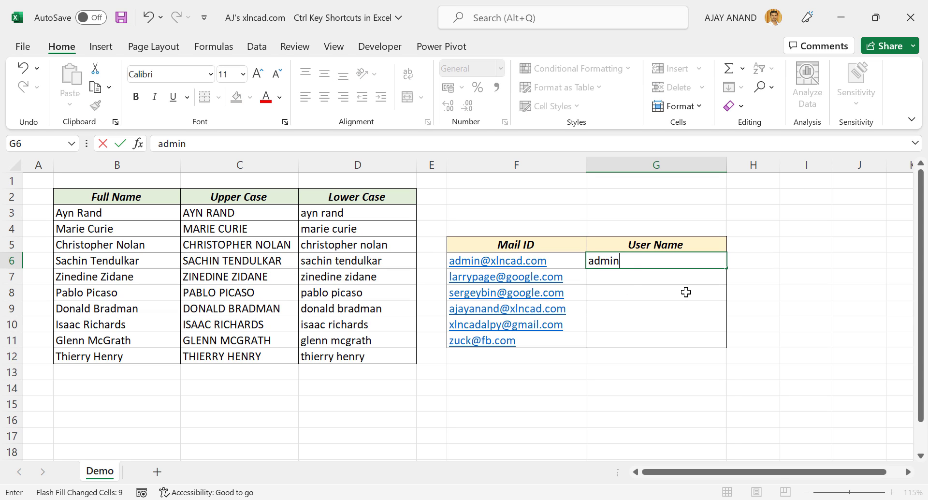
pyautogui.press('Return')
pyautogui.hotkey('ctrl', 'e')
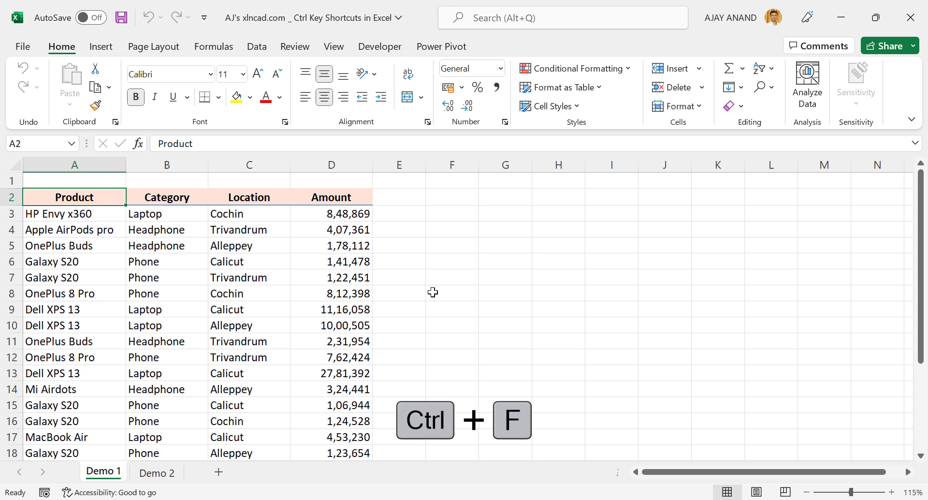
# - Find all cells containing Alleppey on the product sales sheet Demo 1 and enlarge the dialog to show the full results list
pyautogui.hotkey('ctrl', 'f')
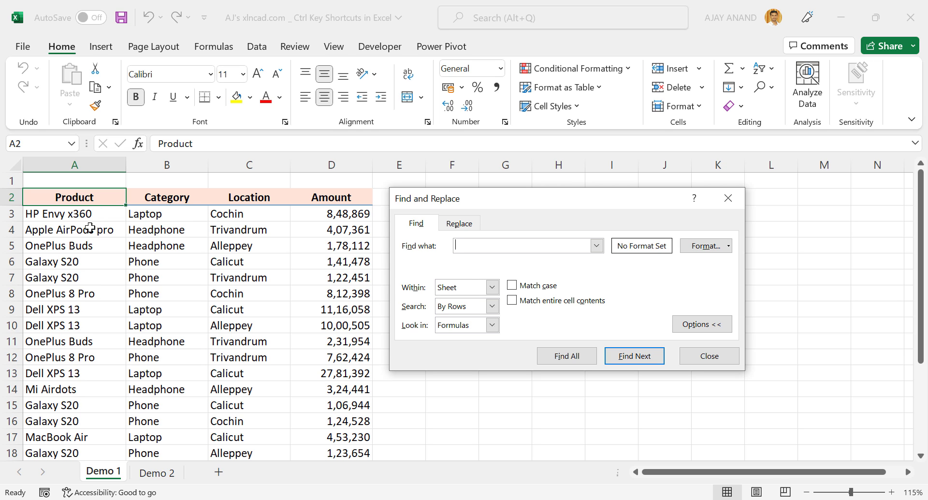
pyautogui.scroll(-3, 241, 309)
pyautogui.scroll(4, 242, 332)
pyautogui.click(566, 356)
pyautogui.moveTo(556, 200); pyautogui.dragTo(556, 136)
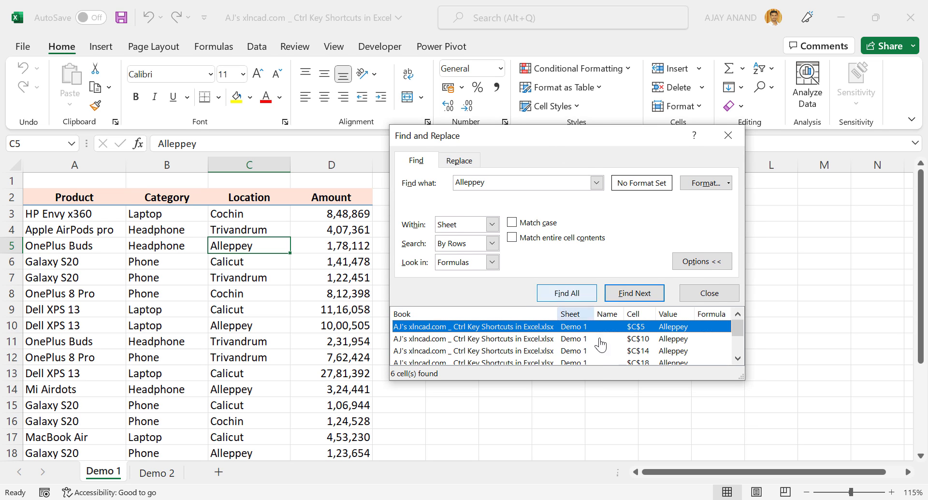
pyautogui.moveTo(597, 380); pyautogui.dragTo(597, 438)
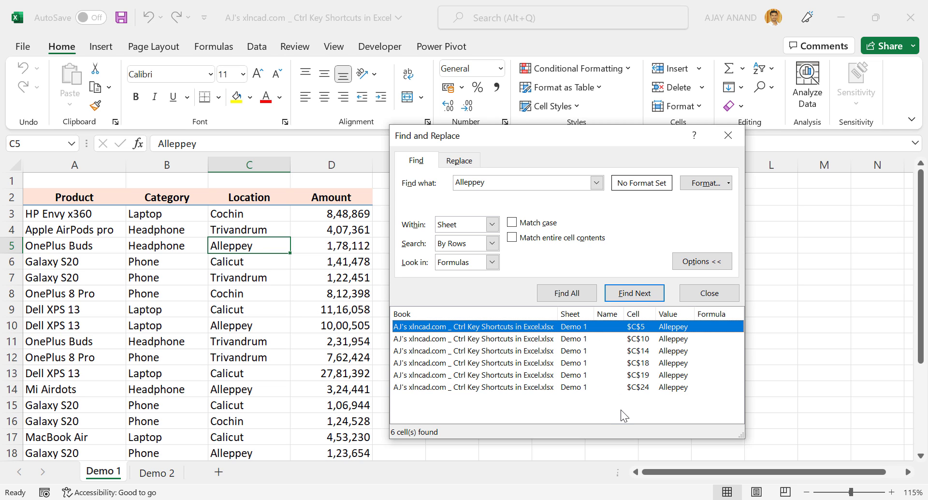
# - Step through the found Alleppey cells down to C24 and close Find and Replace
pyautogui.press('Down')
pyautogui.press('Down')
pyautogui.press('Down')
pyautogui.press('Down')
pyautogui.press('Down')
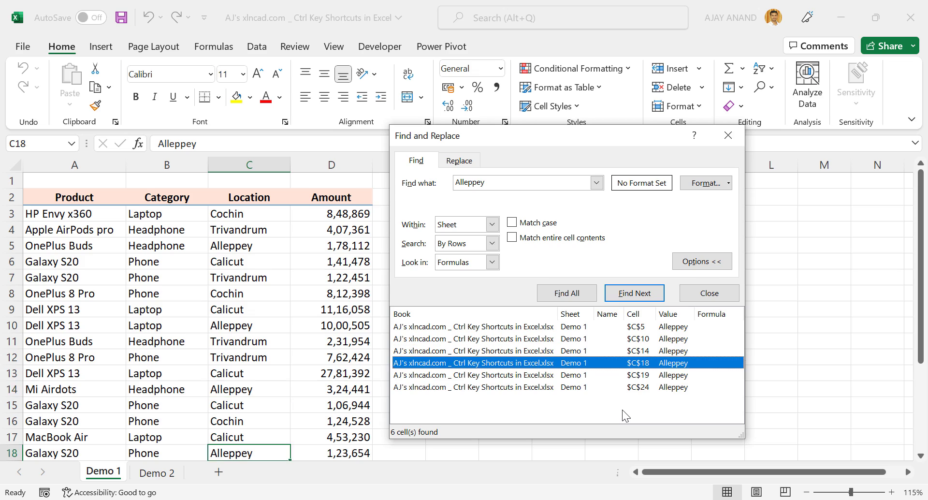
pyautogui.scroll(-1, 271, 410)
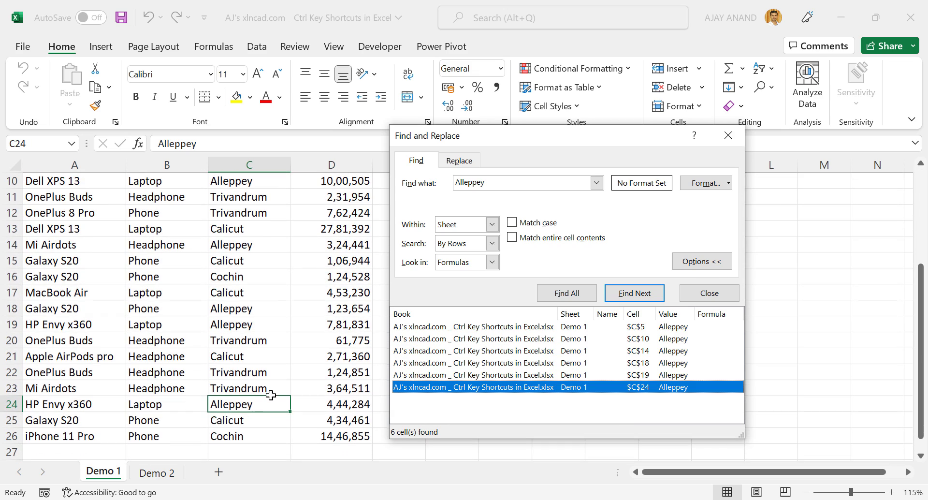
pyautogui.scroll(3, 281, 396)
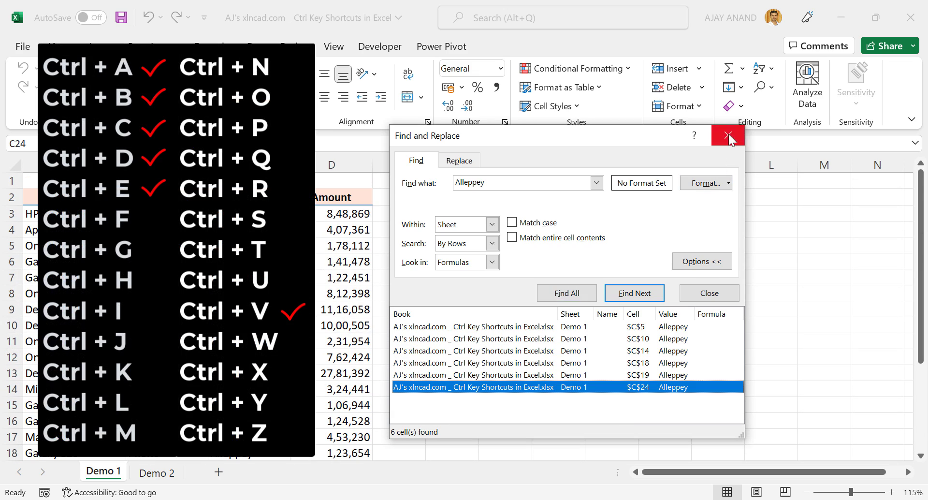
pyautogui.click(729, 134)
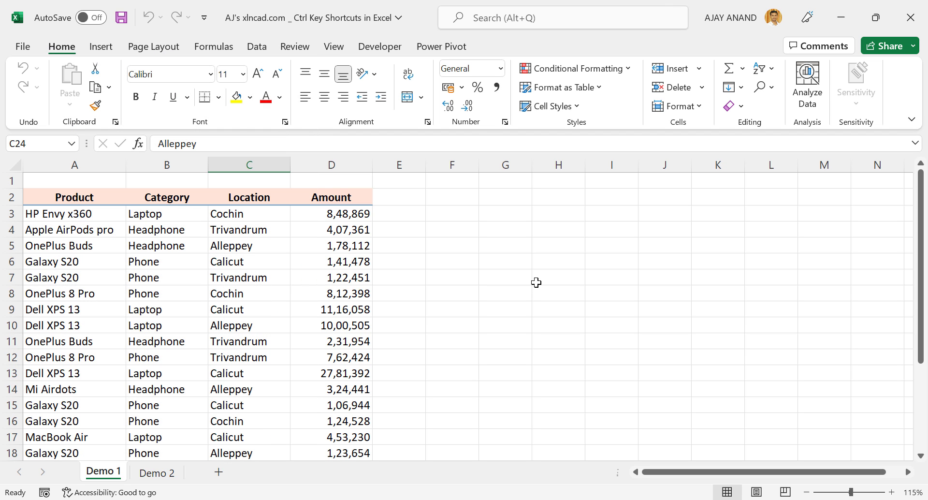
# - Jump to cell A1000 with Go To, and return to cell B3 the same way
pyautogui.hotkey('ctrl', 'g')
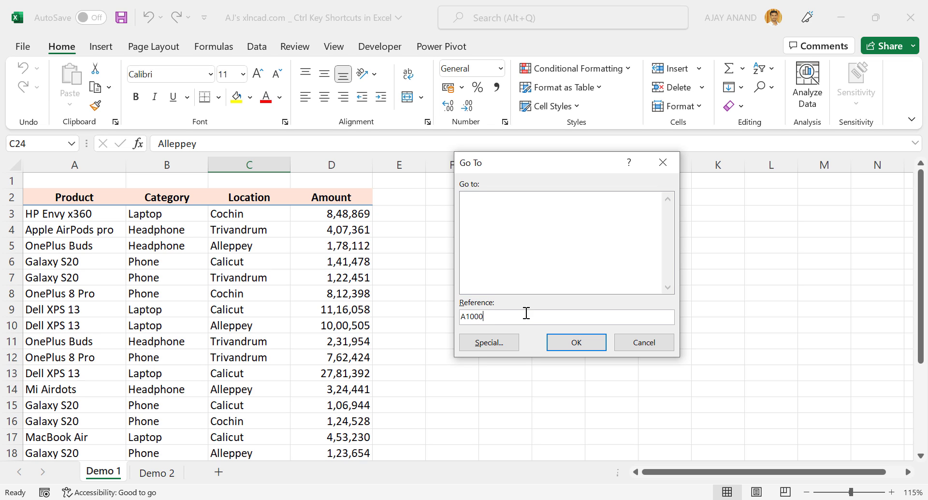
pyautogui.click(571, 342)
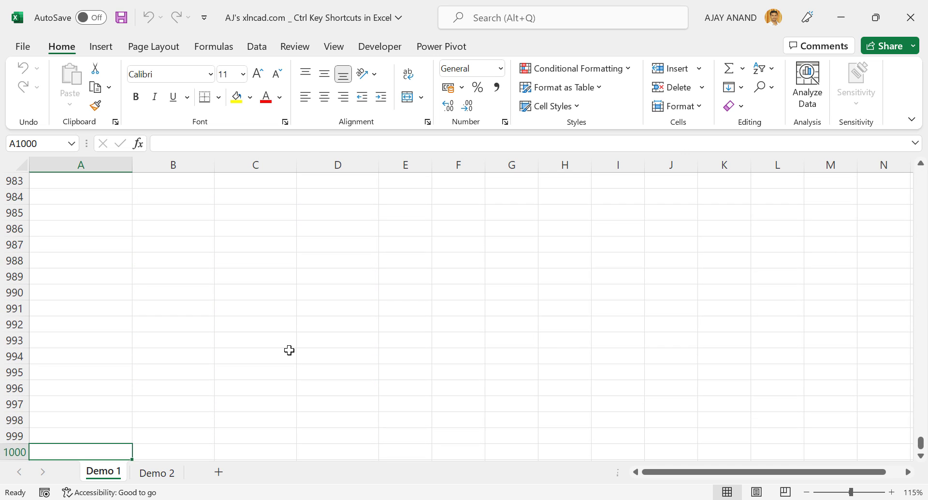
pyautogui.scroll(-2, 289, 350)
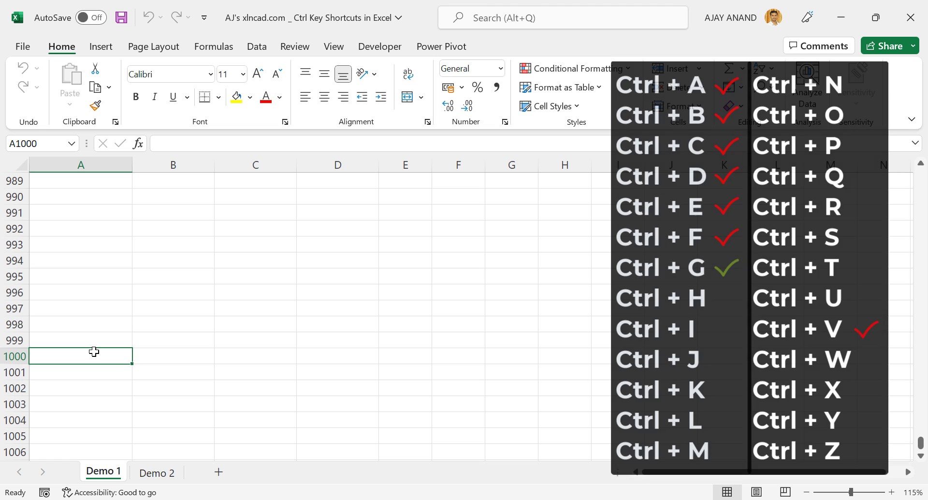
pyautogui.hotkey('ctrl', 'g')
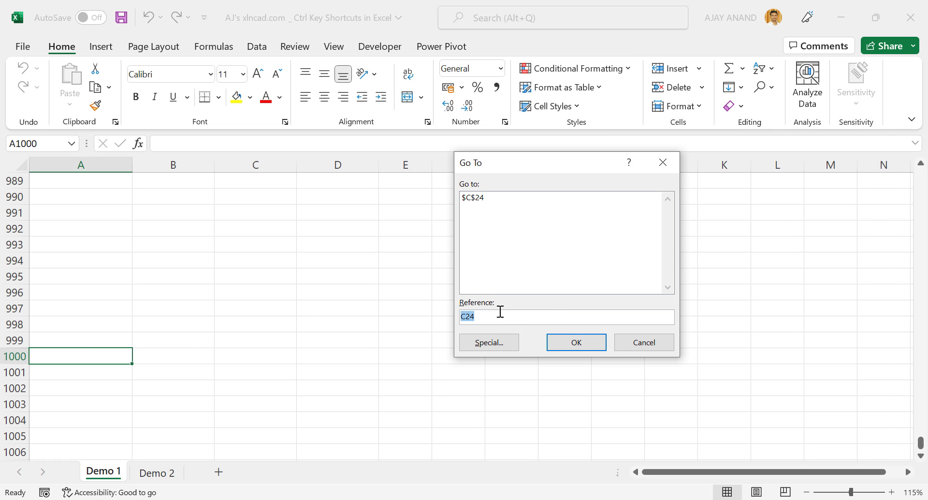
pyautogui.write('B3')
pyautogui.click(579, 343)
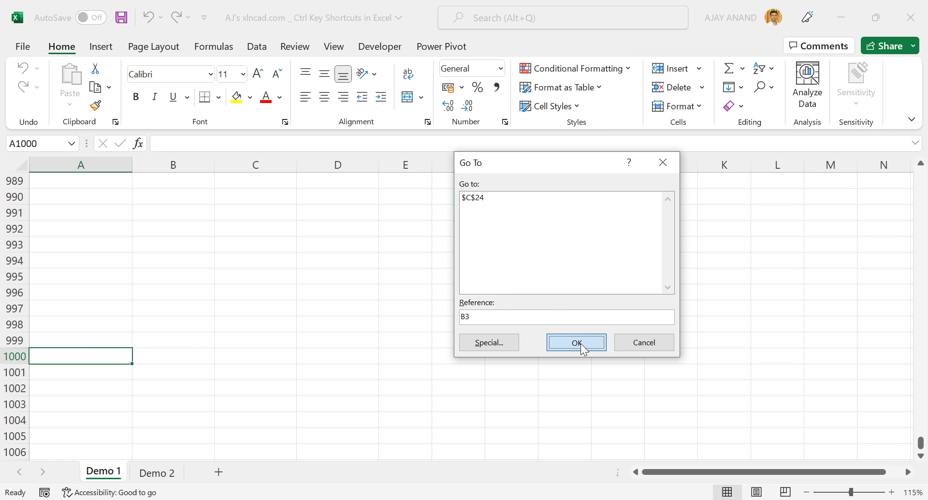
pyautogui.scroll(1, 580, 344)
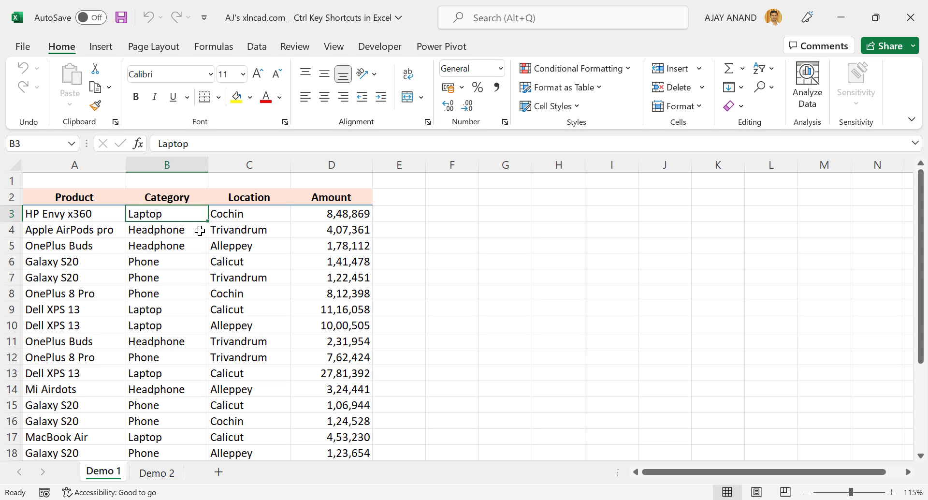
# - Replace all occurrences of Cochin with Ernakulam on the Demo 1 sheet and close Find and Replace
pyautogui.hotkey('ctrl', 'h')
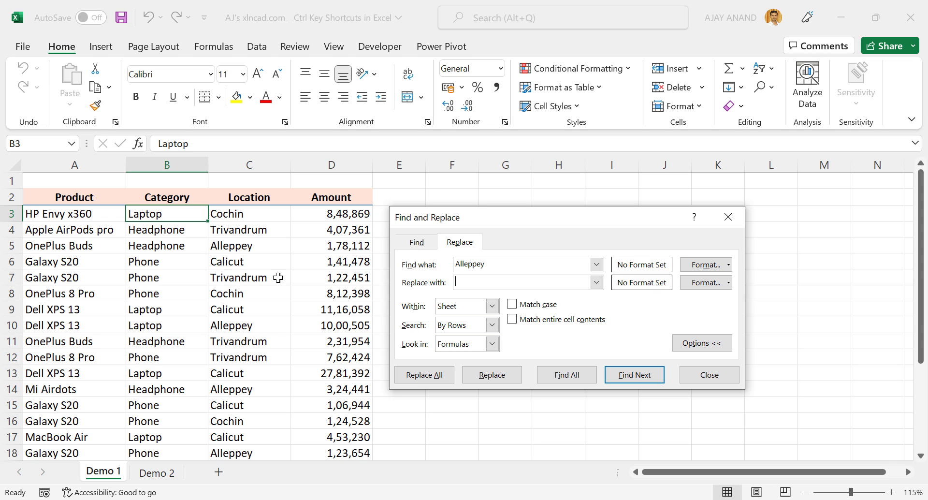
pyautogui.click(483, 265)
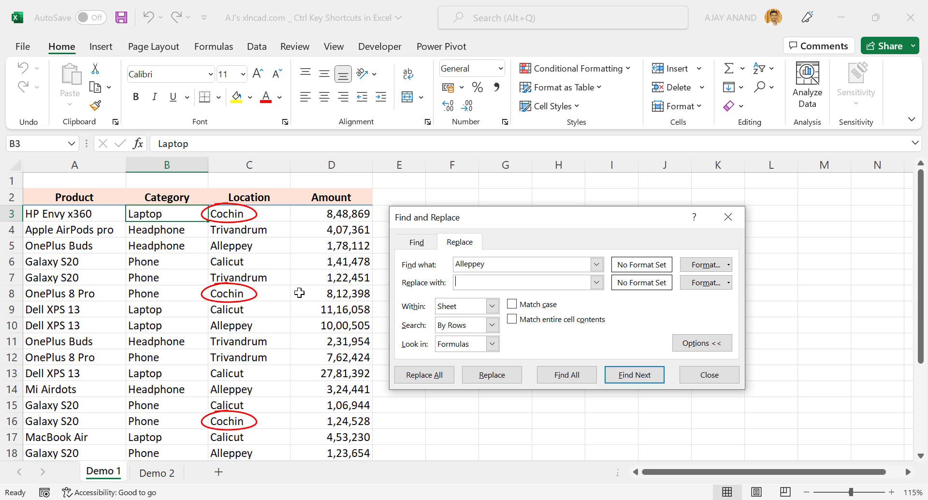
pyautogui.moveTo(508, 264); pyautogui.dragTo(433, 263)
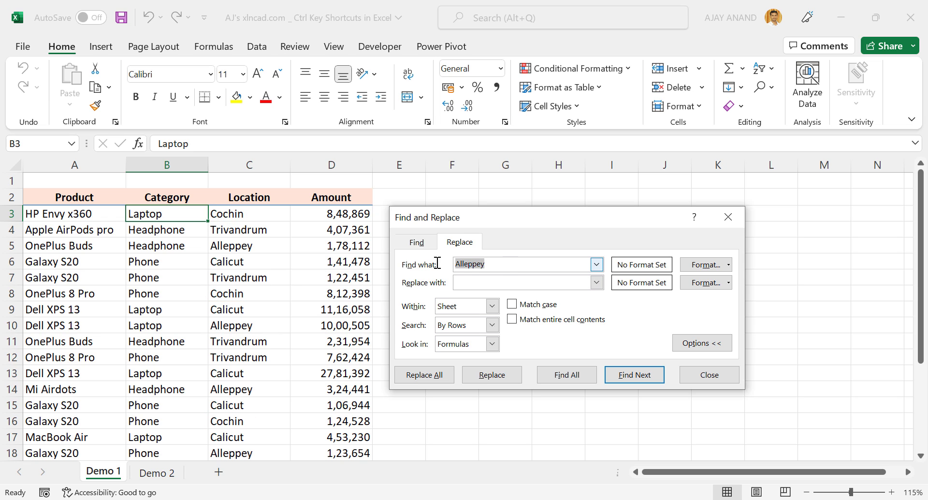
pyautogui.write('Cochin')
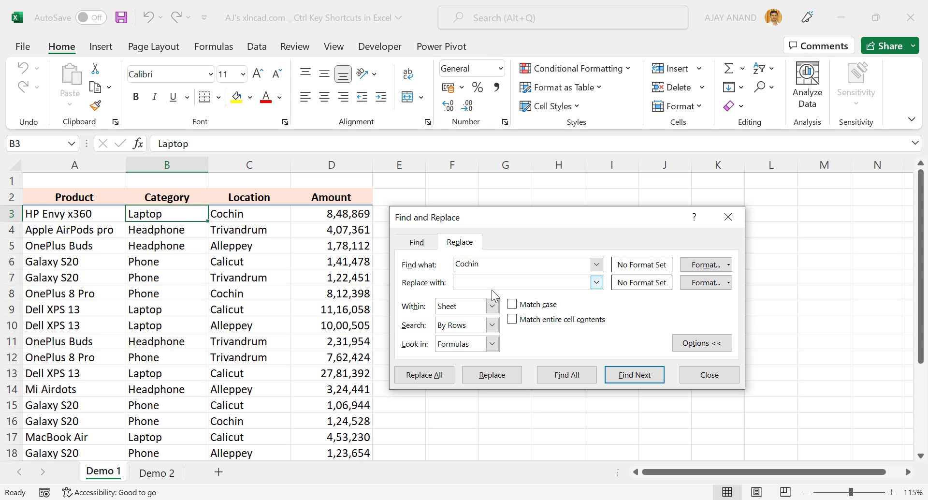
pyautogui.write('Ernakulam')
pyautogui.click(427, 376)
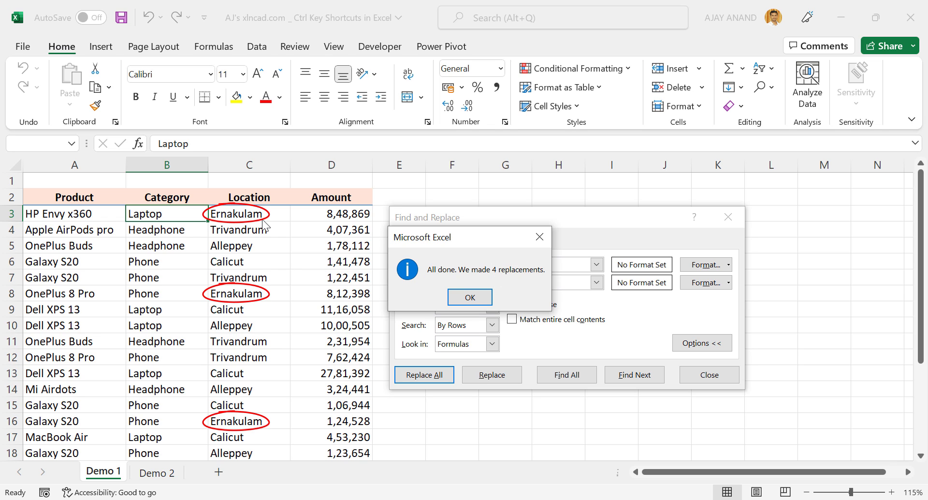
pyautogui.click(470, 297)
pyautogui.scroll(-3, 271, 261)
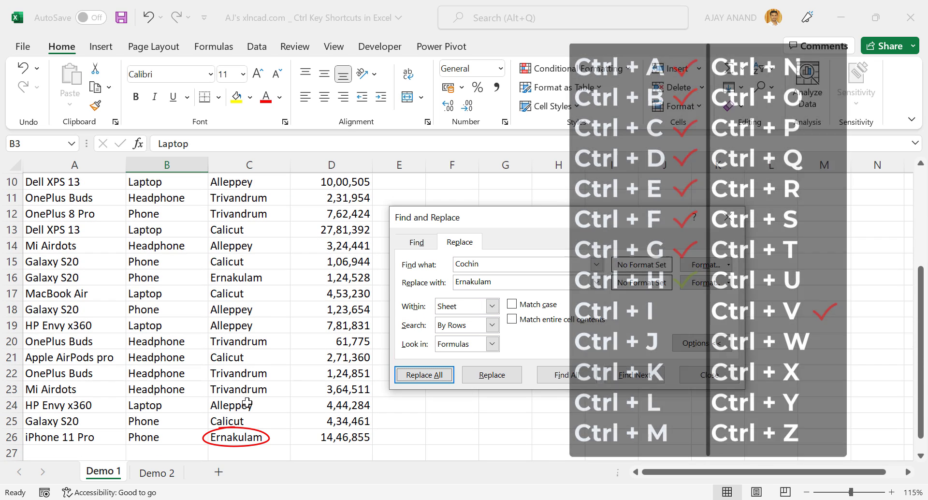
pyautogui.scroll(3, 260, 401)
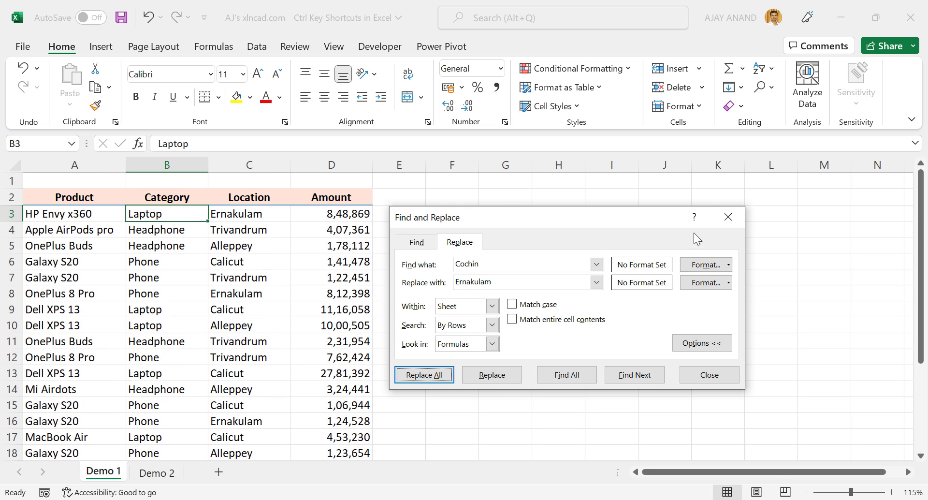
pyautogui.click(725, 213)
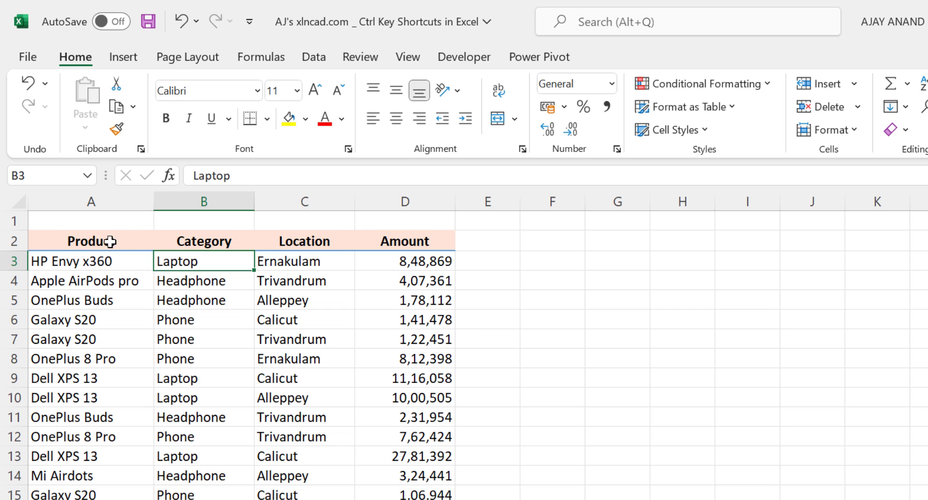
# - Italicize the header cells A2:D2 and the range B6:C11
pyautogui.moveTo(111, 241); pyautogui.dragTo(408, 242)
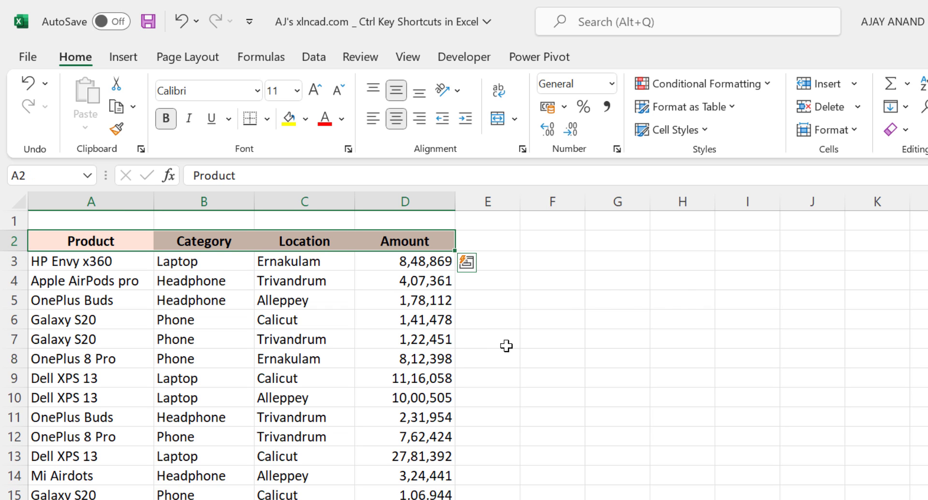
pyautogui.hotkey('ctrl', 'i')
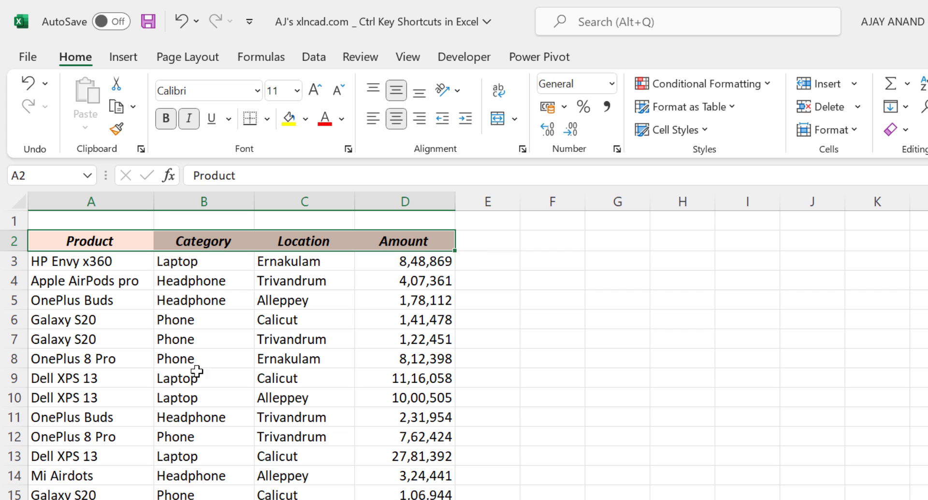
pyautogui.moveTo(178, 327); pyautogui.dragTo(303, 419)
pyautogui.hotkey('ctrl', 'i')
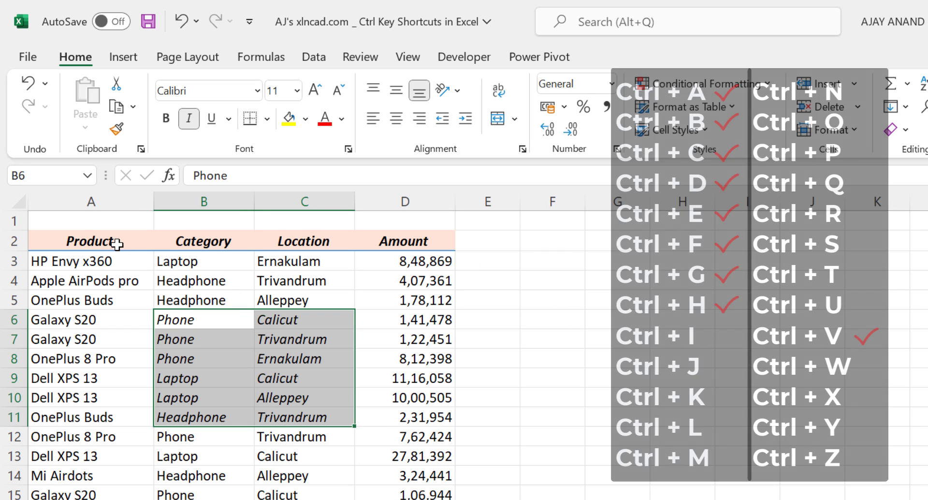
# - Remove the italics from the header cells A2:D2
pyautogui.moveTo(62, 241); pyautogui.dragTo(425, 240)
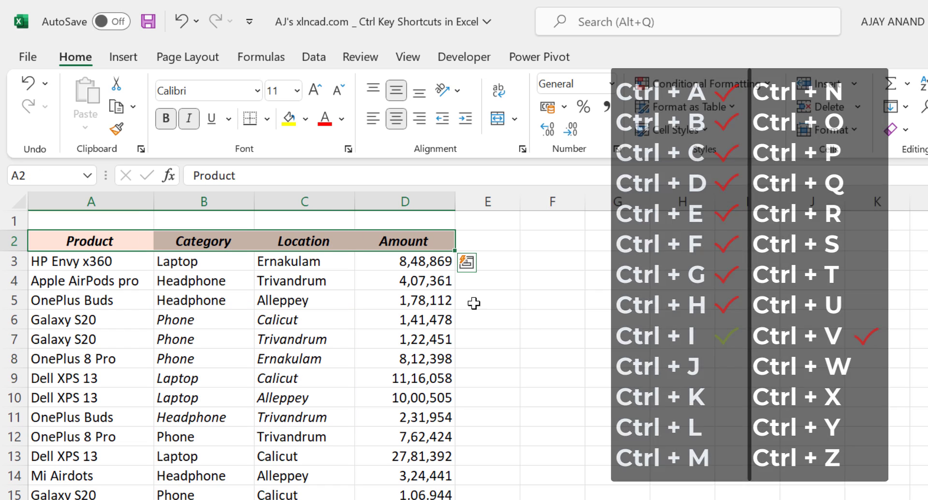
pyautogui.hotkey('ctrl', 'i')
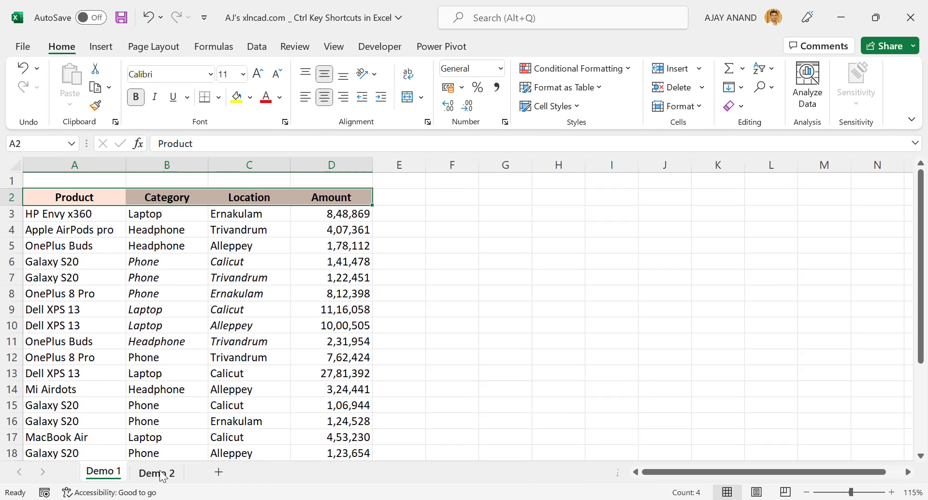
# - On the Demo 2 sheet, replace all line breaks in B3:B6 with commas and close Find and Replace
pyautogui.click(162, 486)
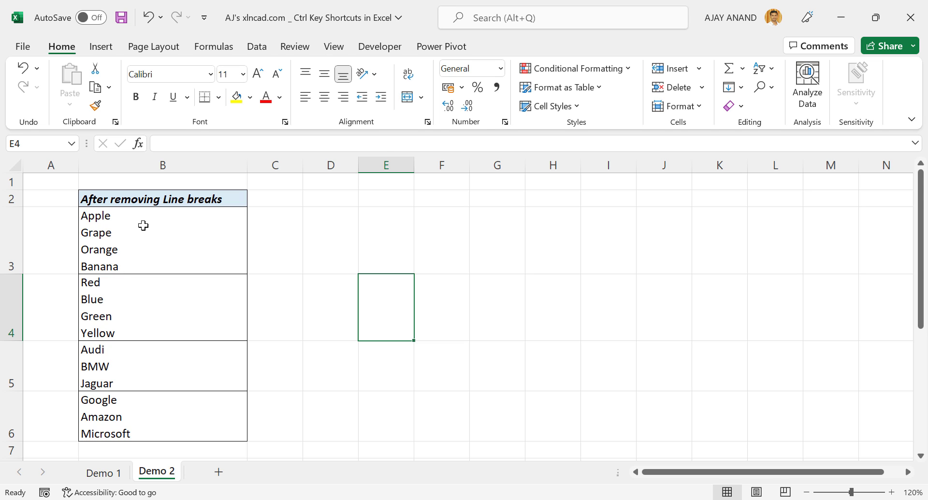
pyautogui.moveTo(141, 224); pyautogui.dragTo(145, 412)
pyautogui.hotkey('ctrl', 'h')
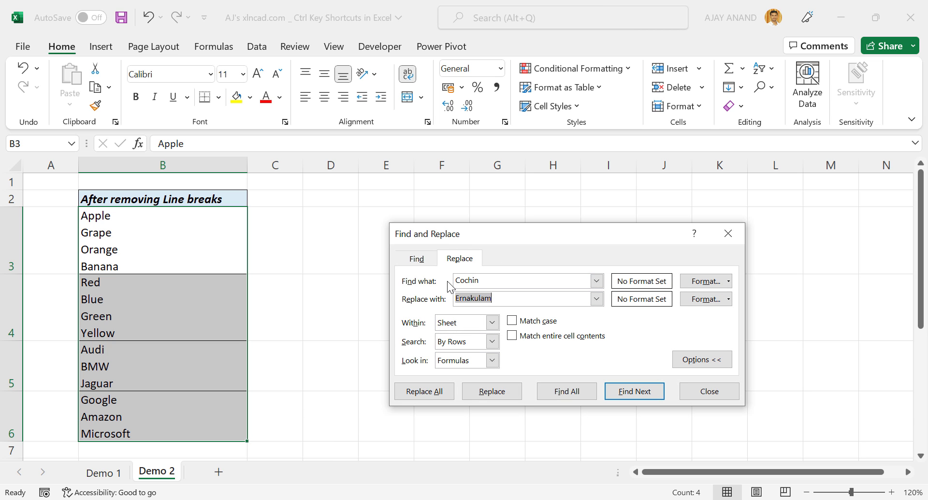
pyautogui.moveTo(494, 279); pyautogui.dragTo(435, 280)
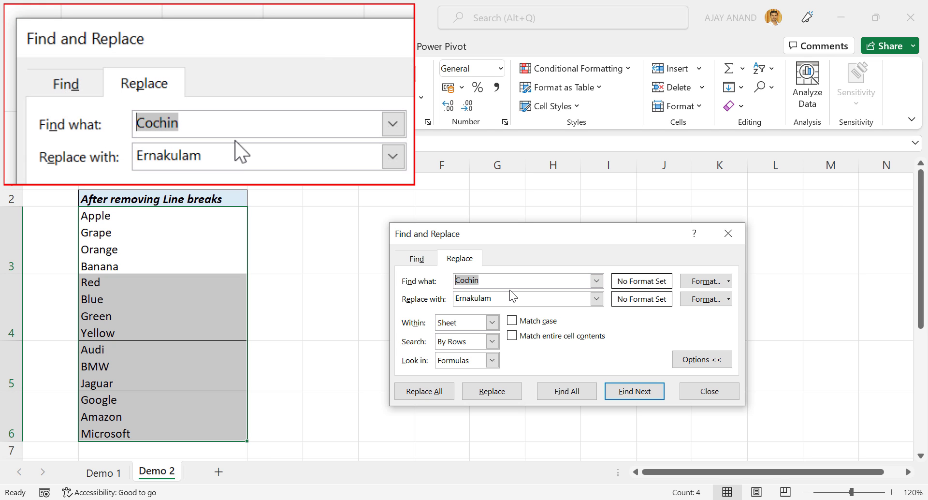
pyautogui.hotkey('ctrl', 'j')
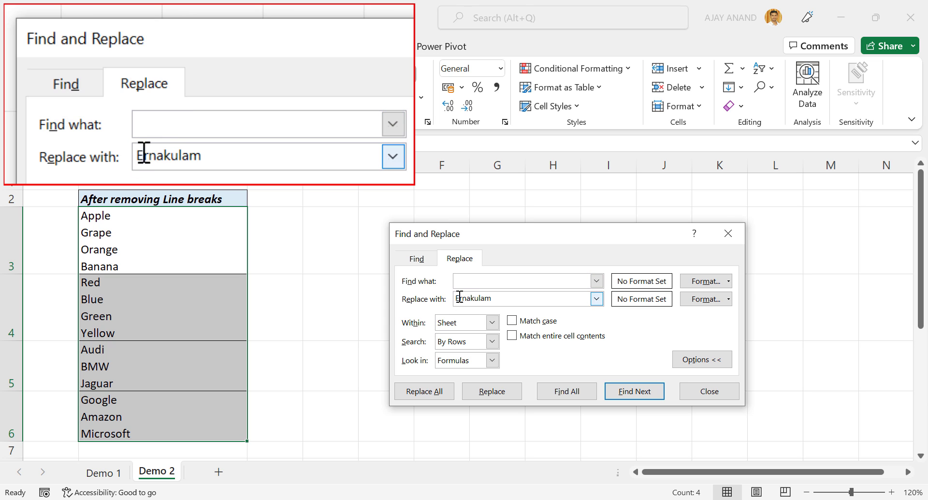
pyautogui.moveTo(510, 299); pyautogui.dragTo(455, 298)
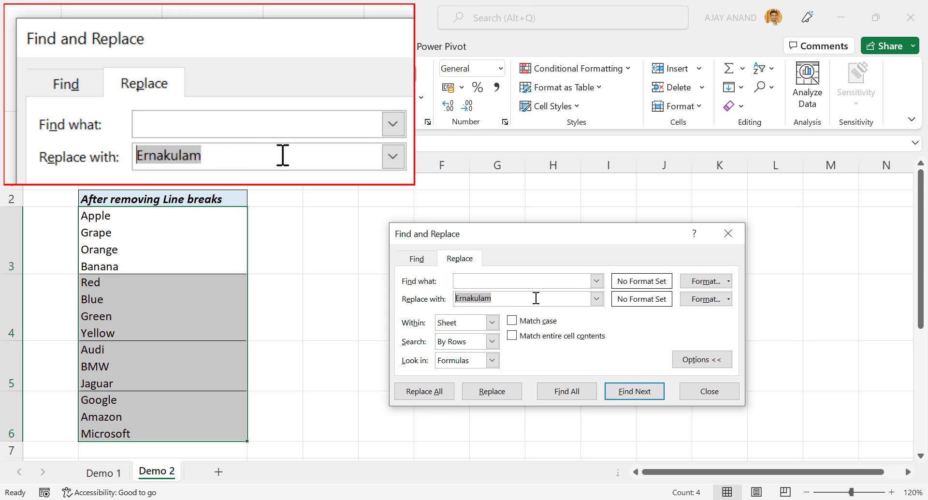
pyautogui.write(',')
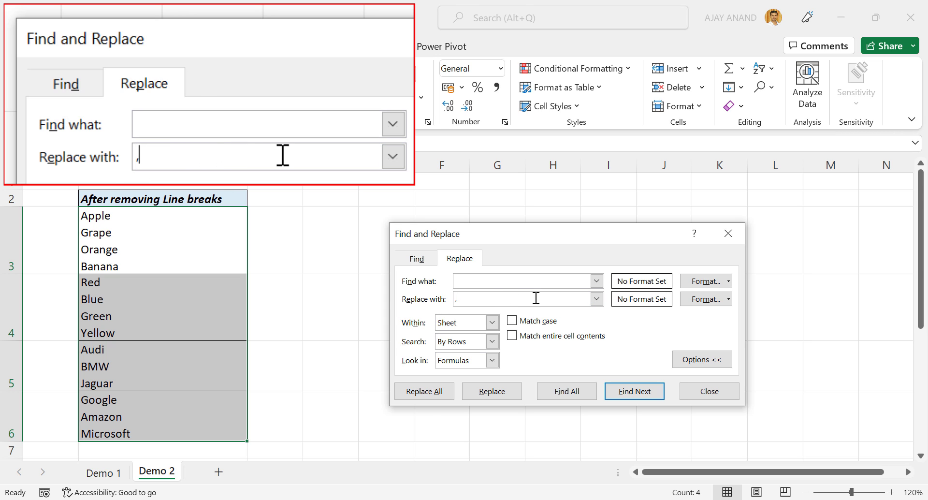
pyautogui.click(438, 394)
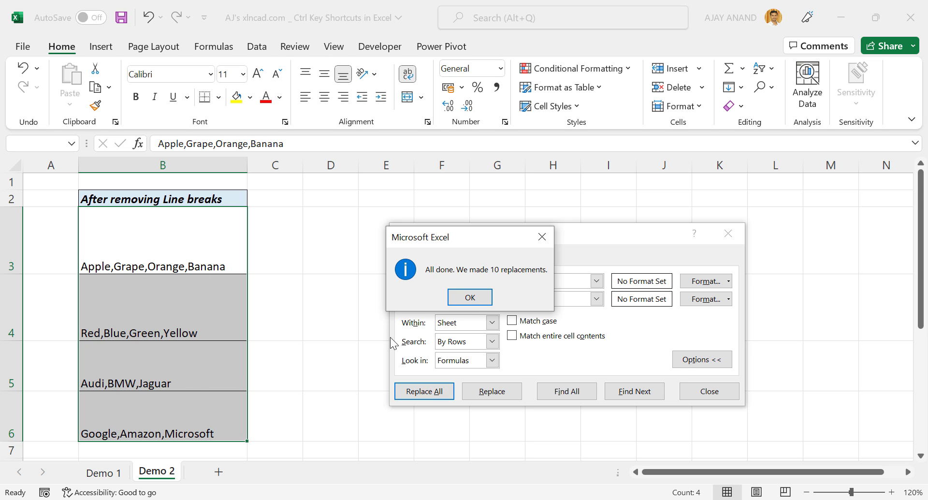
pyautogui.click(469, 298)
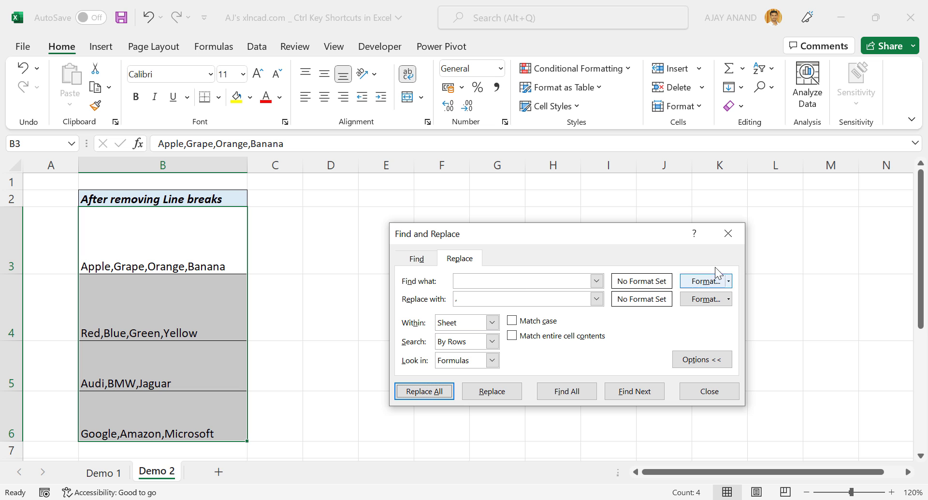
pyautogui.click(728, 234)
pyautogui.press('Down')
pyautogui.hotkey('ctrl', 'pageup')
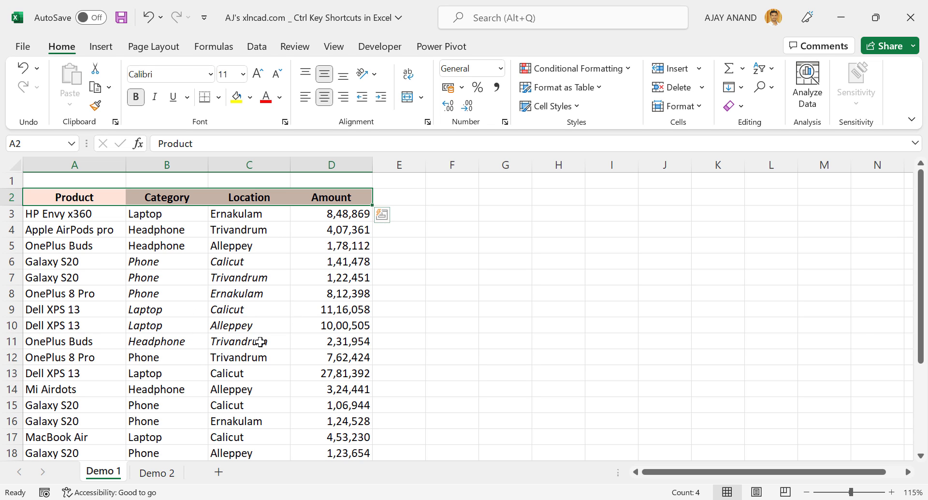
pyautogui.click(252, 311)
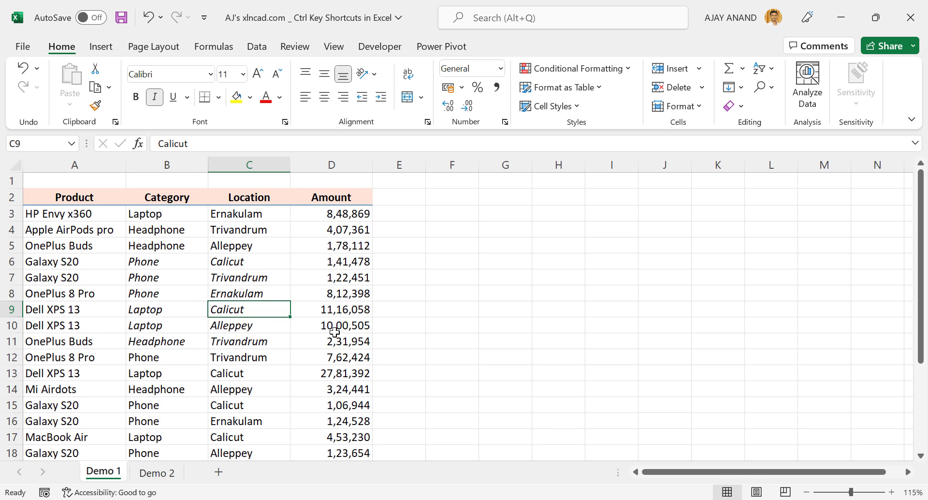
pyautogui.hotkey('ctrl', 'k')
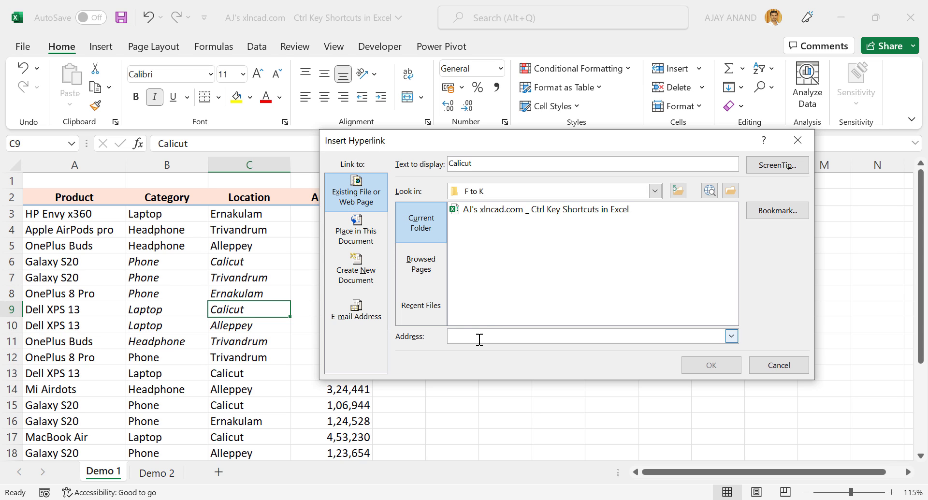
pyautogui.write('https://google.com/')
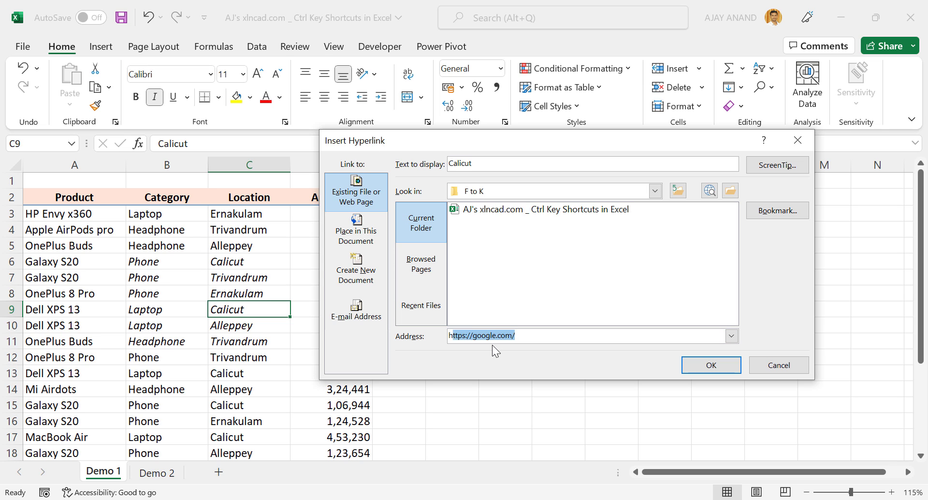
pyautogui.moveTo(473, 335); pyautogui.dragTo(529, 338)
pyautogui.write('xlncad')
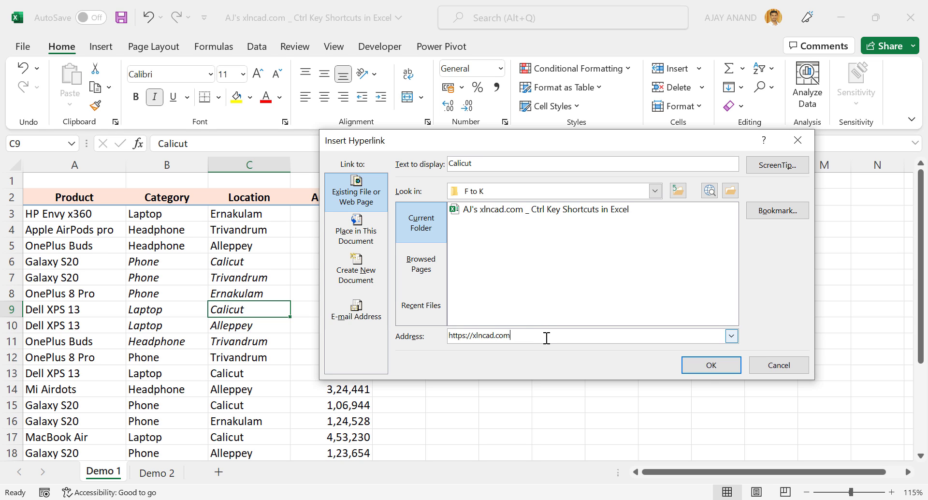
pyautogui.click(710, 371)
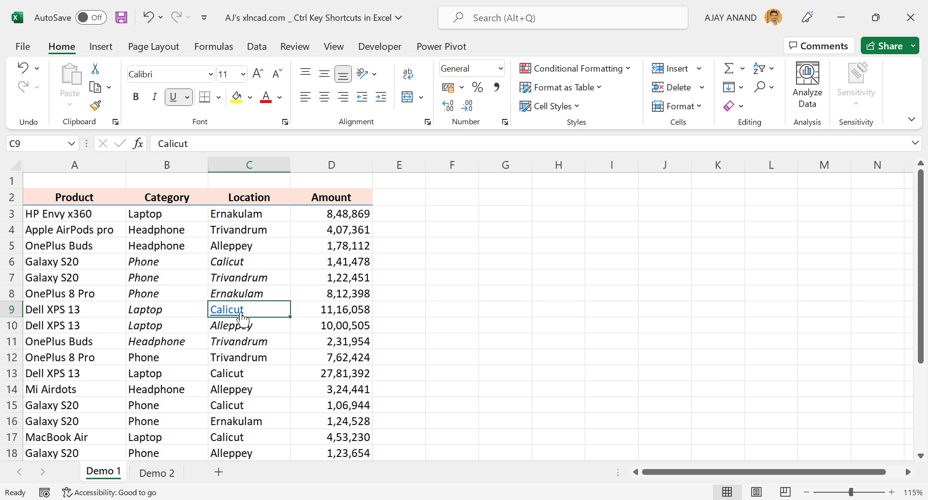
pyautogui.moveTo(242, 319)
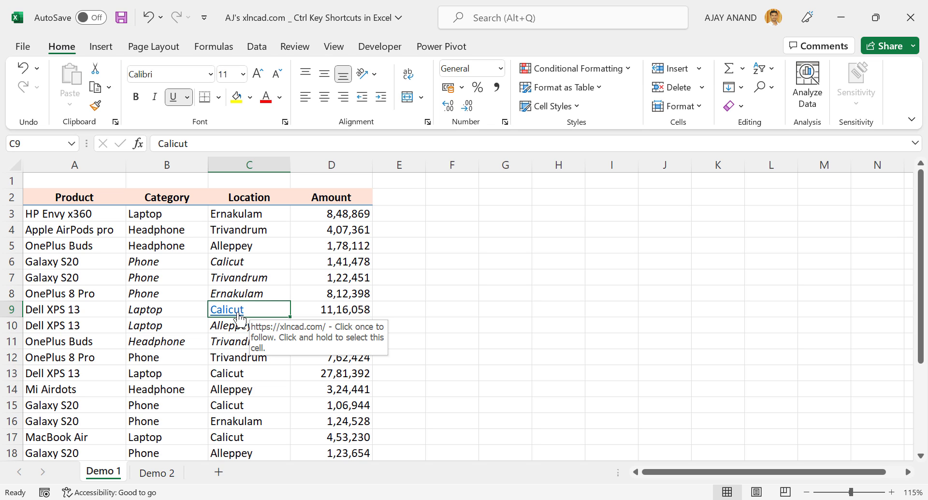
pyautogui.click(241, 319)
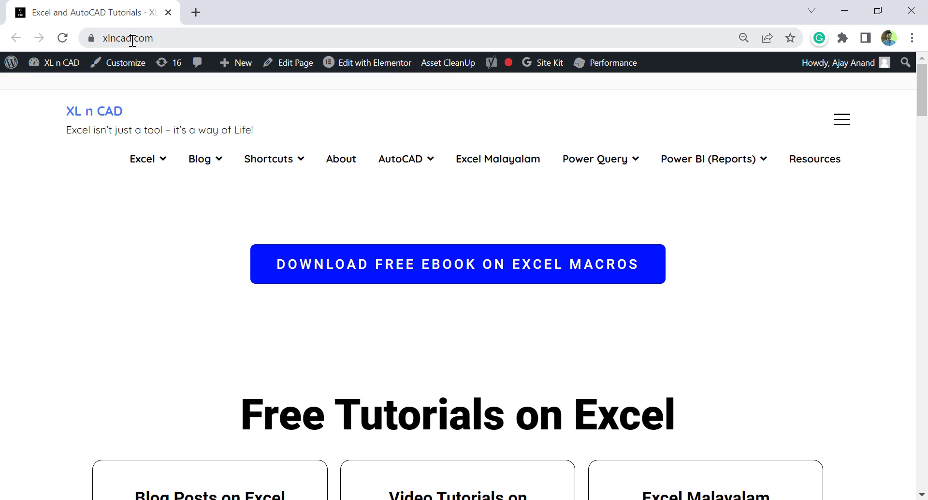
pyautogui.click(169, 13)
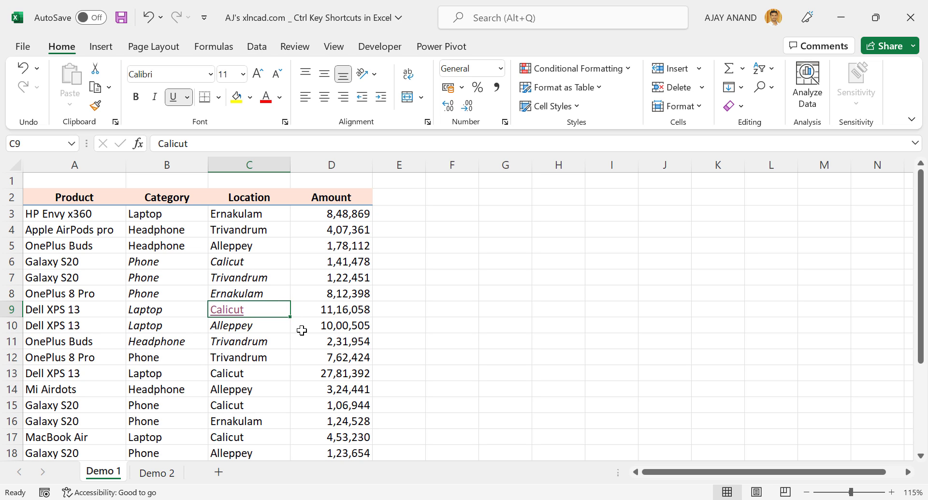
pyautogui.hotkey('ctrl', 'k')
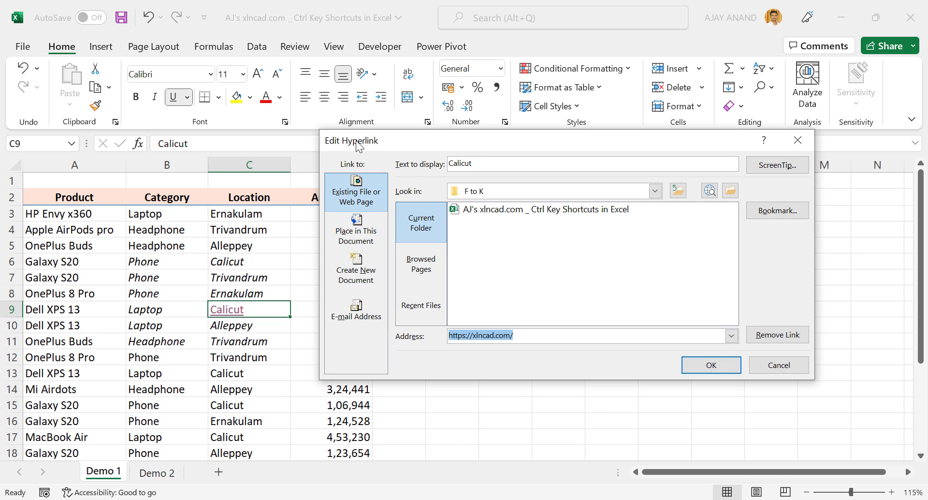
pyautogui.moveTo(473, 335); pyautogui.dragTo(522, 335)
pyautogui.write('go')
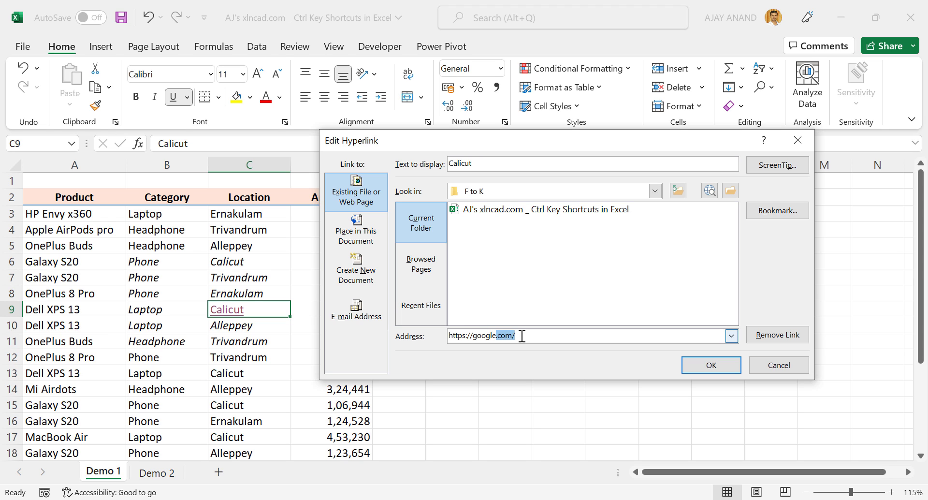
pyautogui.write('ogle')
pyautogui.press('End')
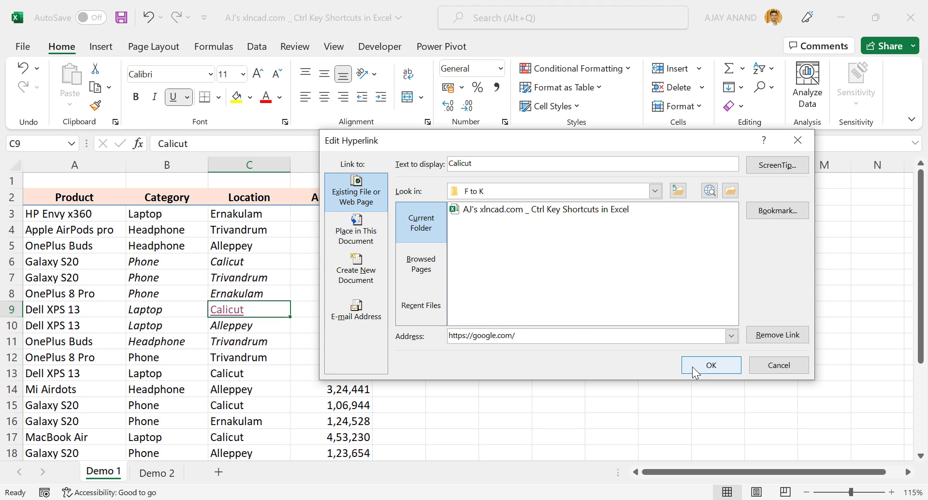
pyautogui.click(711, 365)
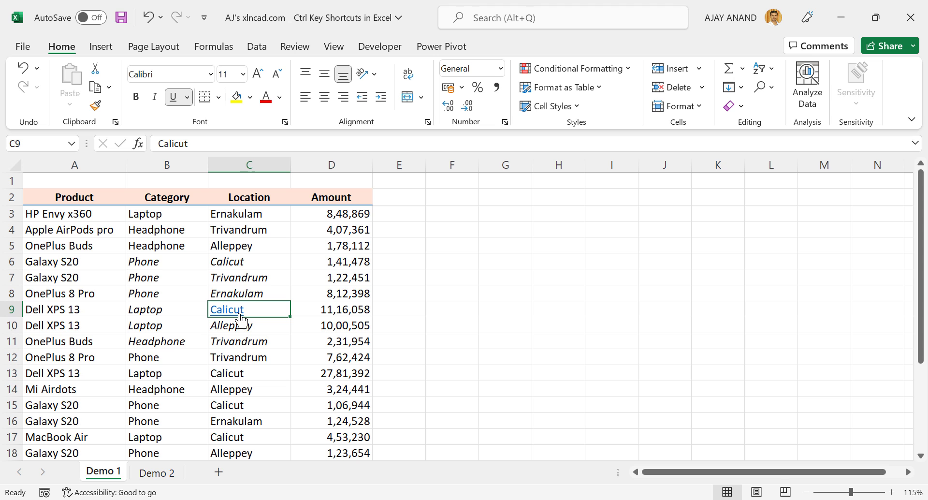
pyautogui.click(241, 319)
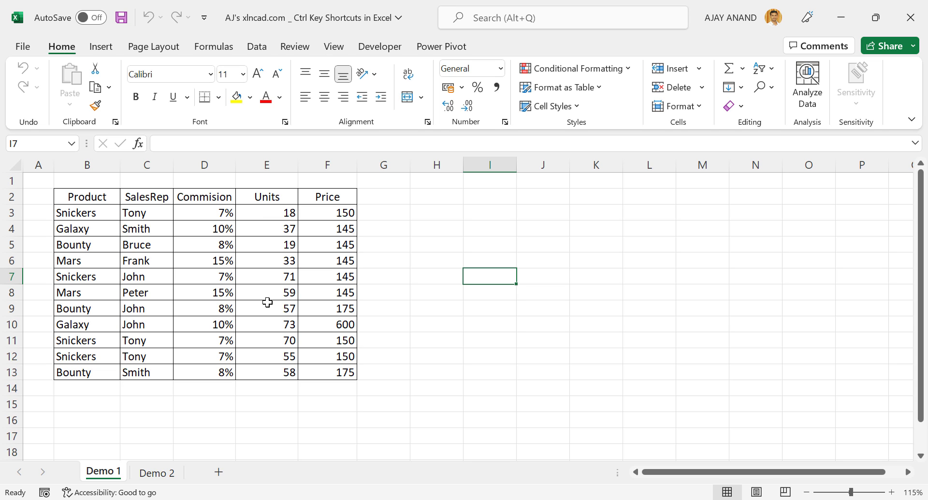
# - Convert the sales data in B2:F13 on the Demo 1 sheet into a table with headers
pyautogui.click(148, 277)
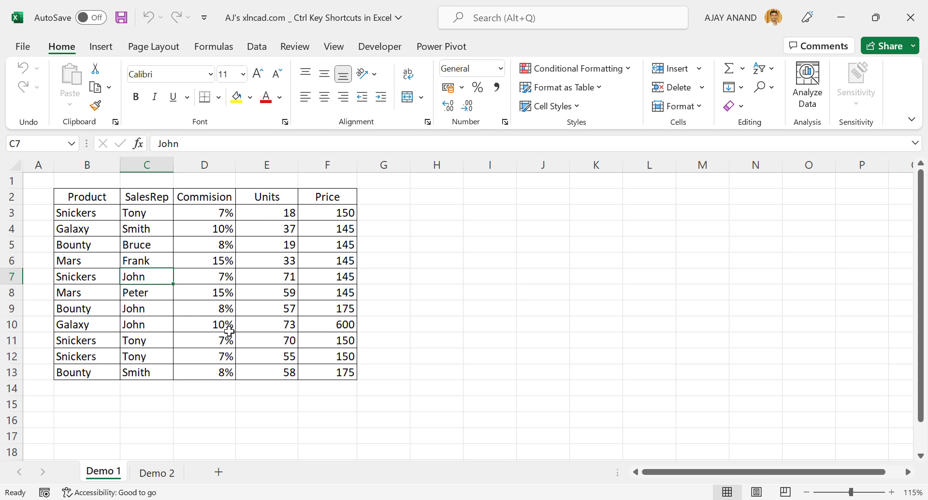
pyautogui.hotkey('ctrl', 'l')
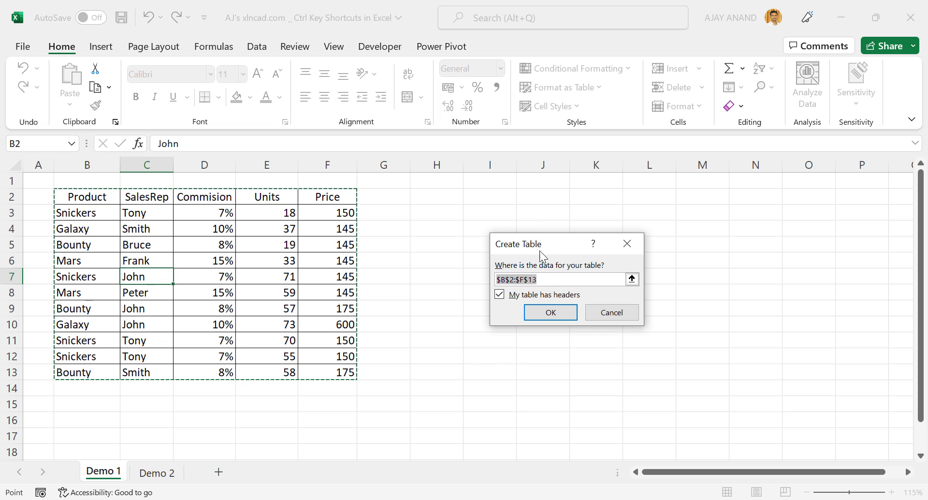
pyautogui.click(550, 315)
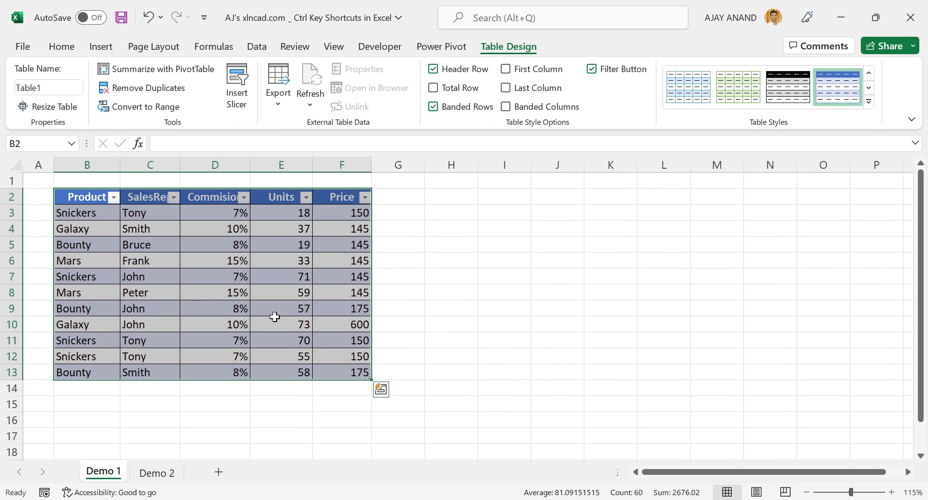
pyautogui.click(246, 298)
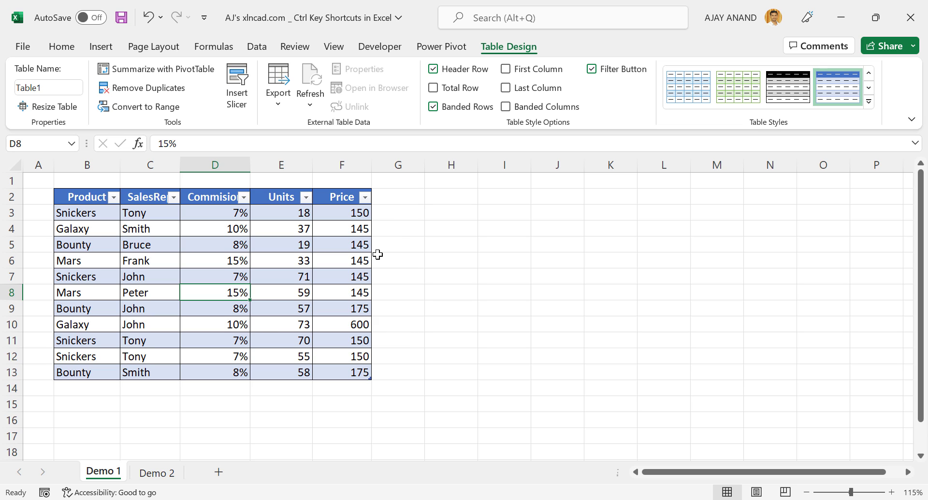
# - Add a column headed Total in cell G2, directly beside the table's Price column
pyautogui.click(408, 200)
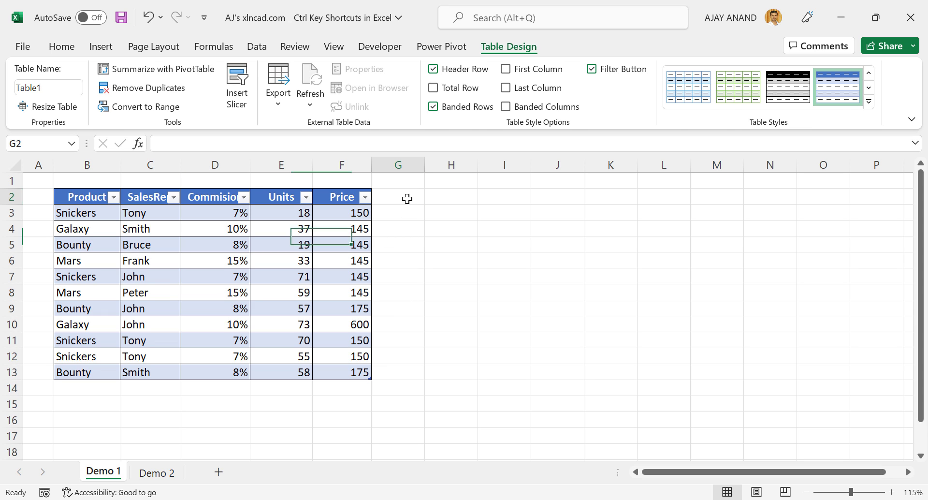
pyautogui.write('Total')
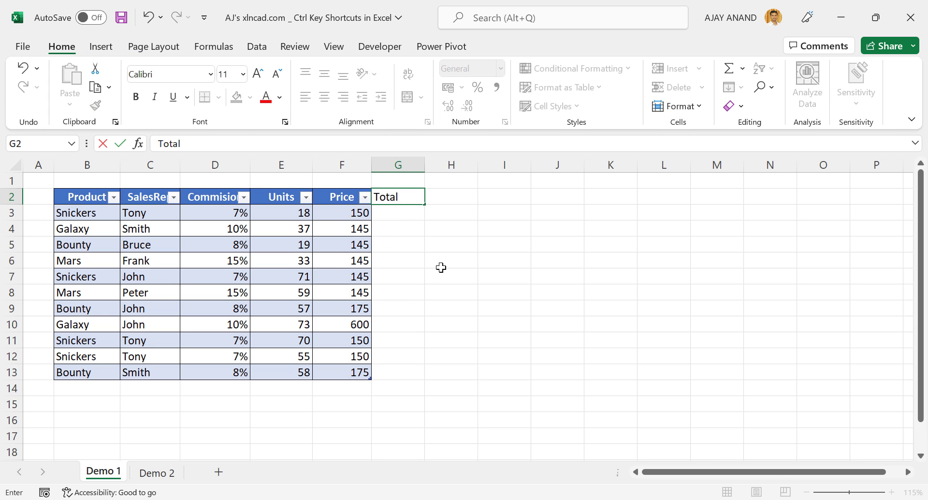
pyautogui.press('Return')
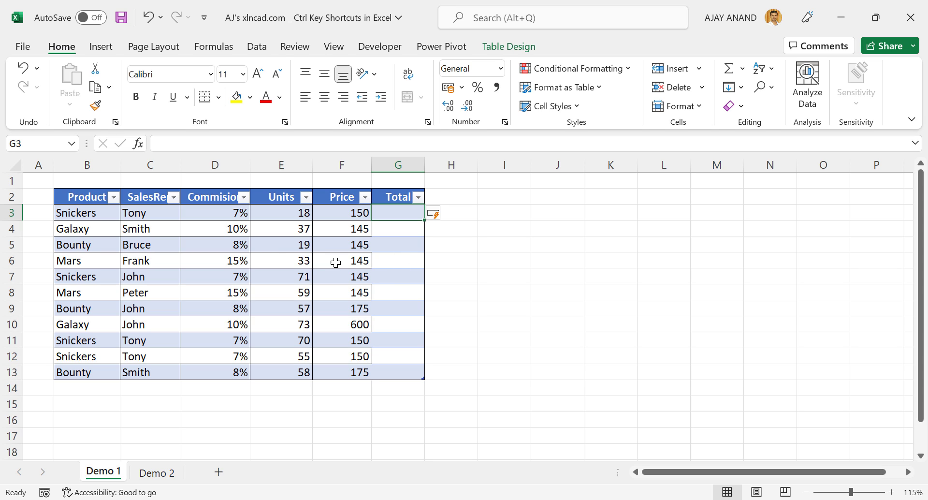
pyautogui.click(400, 243)
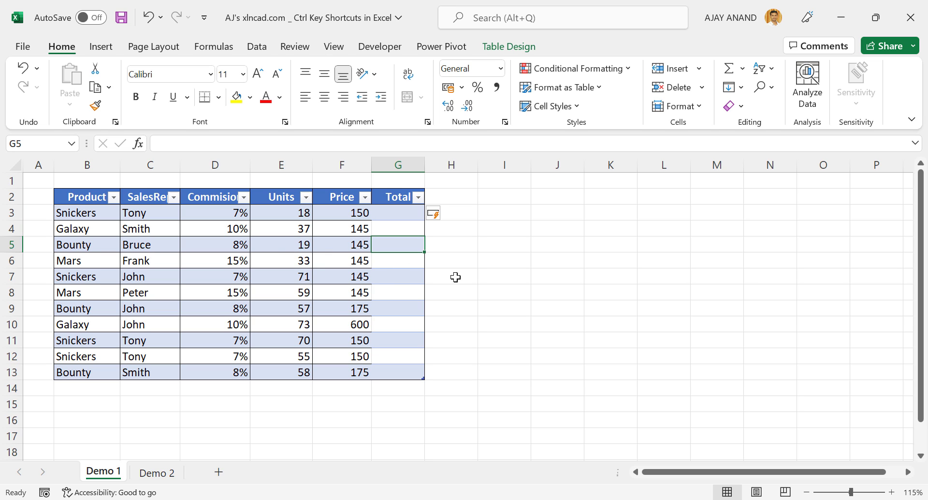
pyautogui.click(304, 242)
pyautogui.write('*')
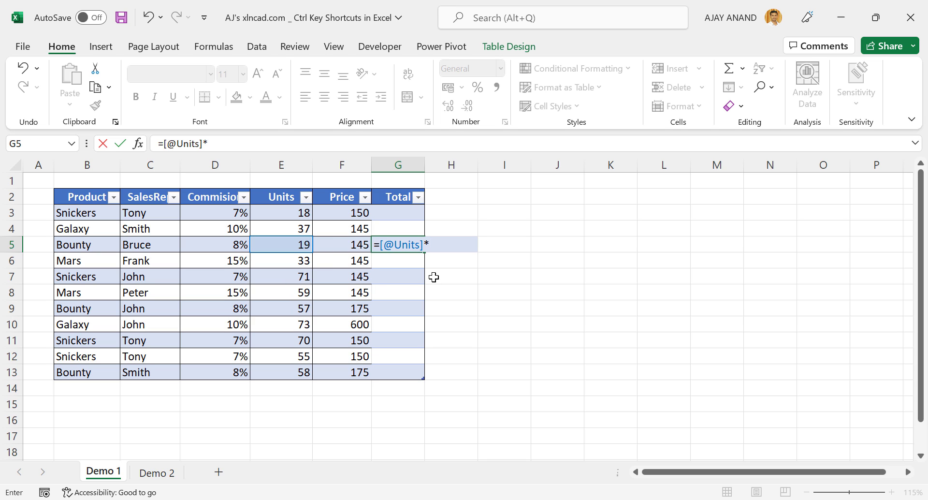
pyautogui.click(364, 243)
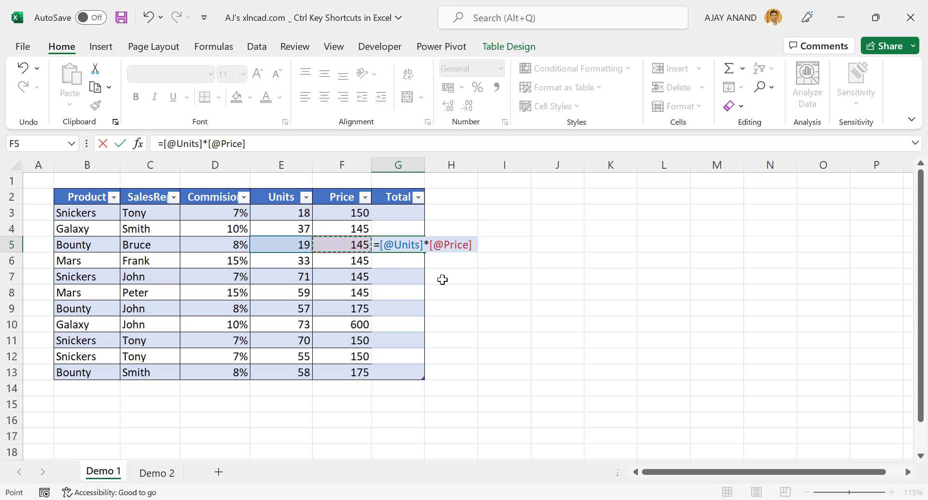
pyautogui.press('Return')
pyautogui.click(406, 244)
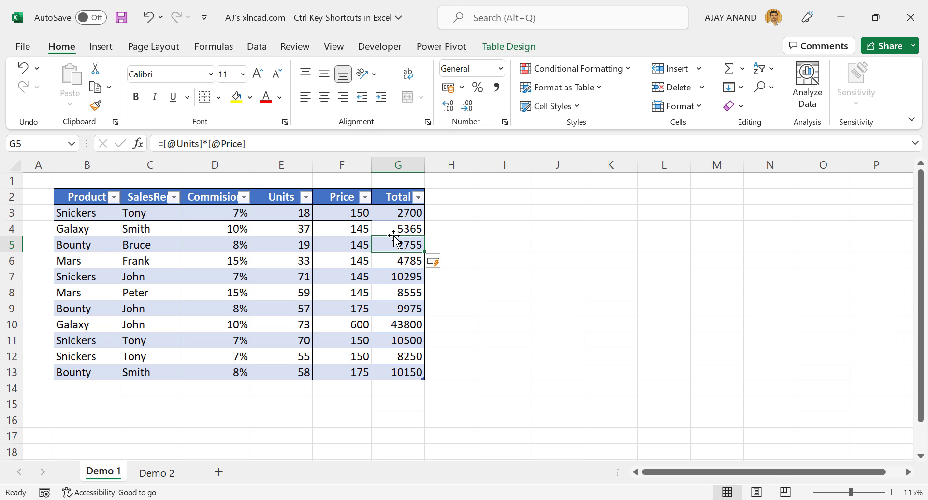
pyautogui.click(395, 311)
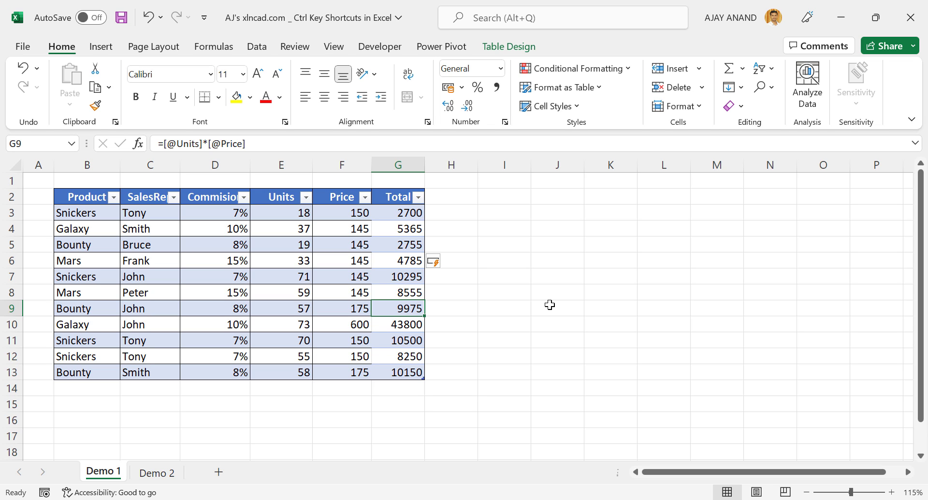
# - Create three new blank workbooks, restoring the first one to a smaller window
pyautogui.hotkey('ctrl', 'n')
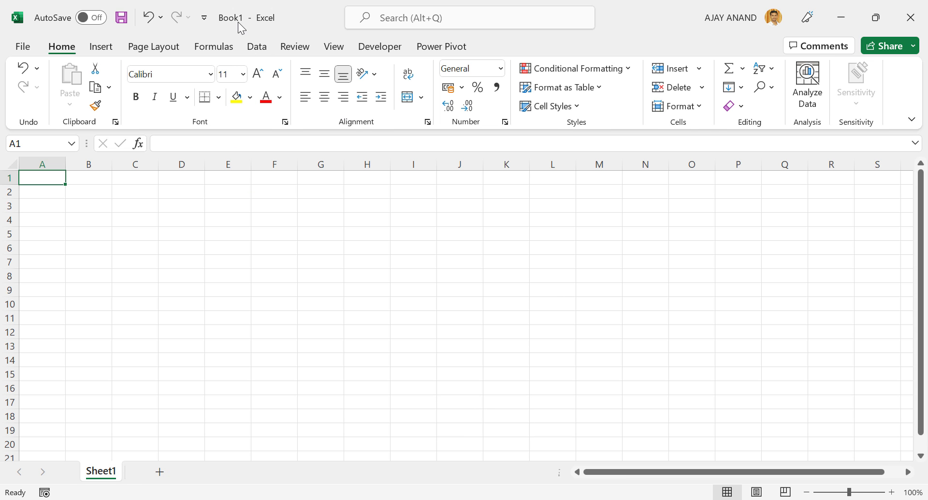
pyautogui.click(876, 17)
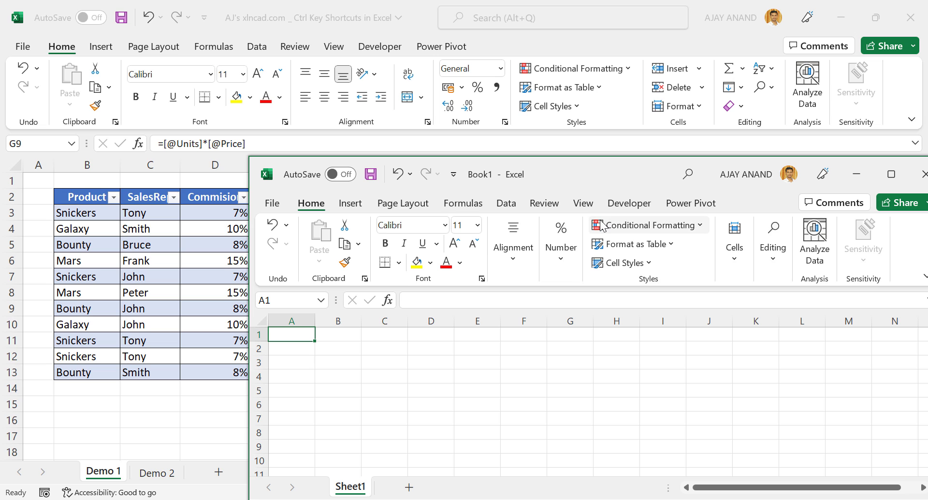
pyautogui.hotkey('ctrl', 'n')
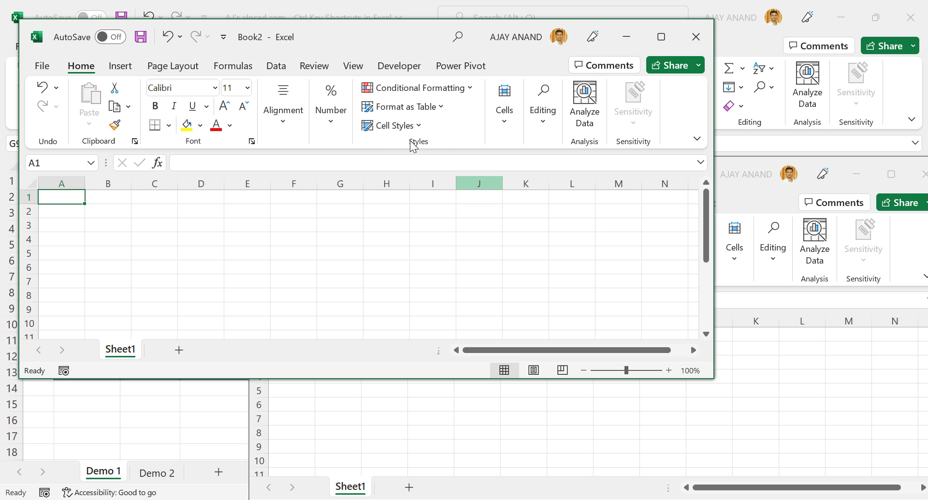
pyautogui.hotkey('ctrl', 'n')
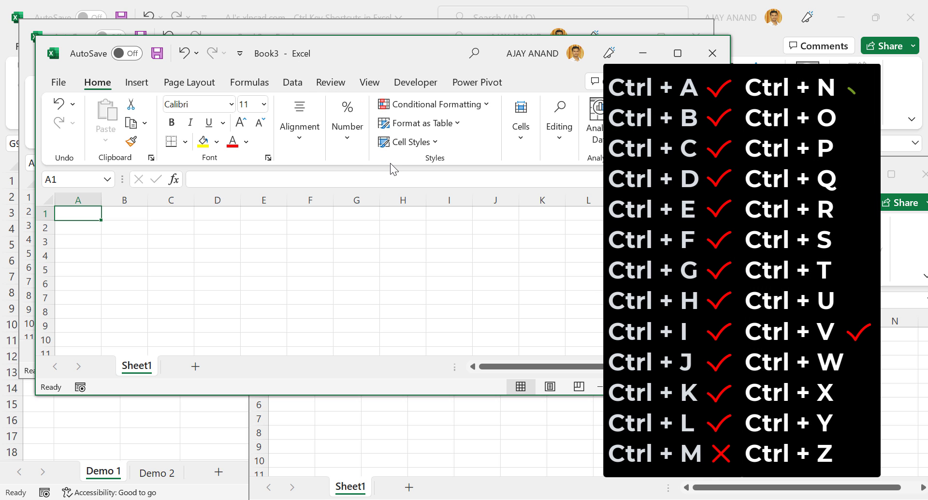
# - Close the three blank workbooks to return to the shortcuts workbook
pyautogui.hotkey('ctrl', 'w')
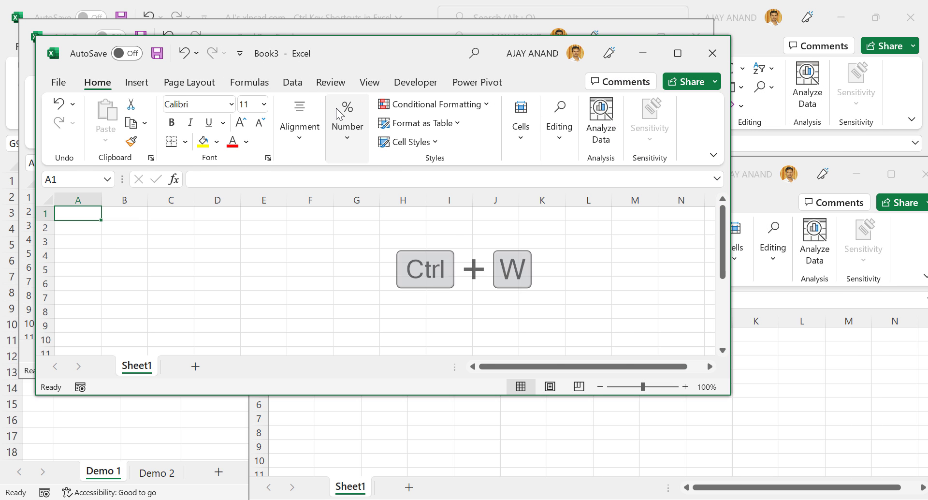
pyautogui.hotkey('ctrl', 'w')
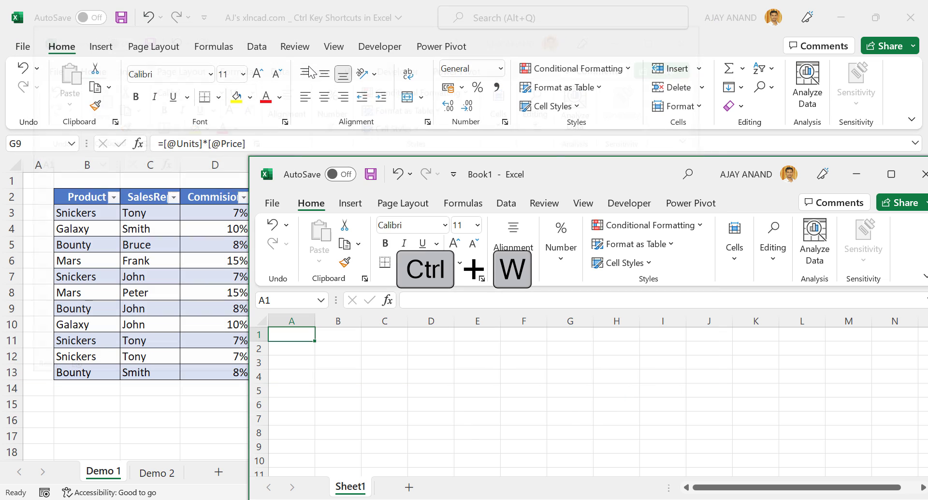
pyautogui.hotkey('ctrl', 'w')
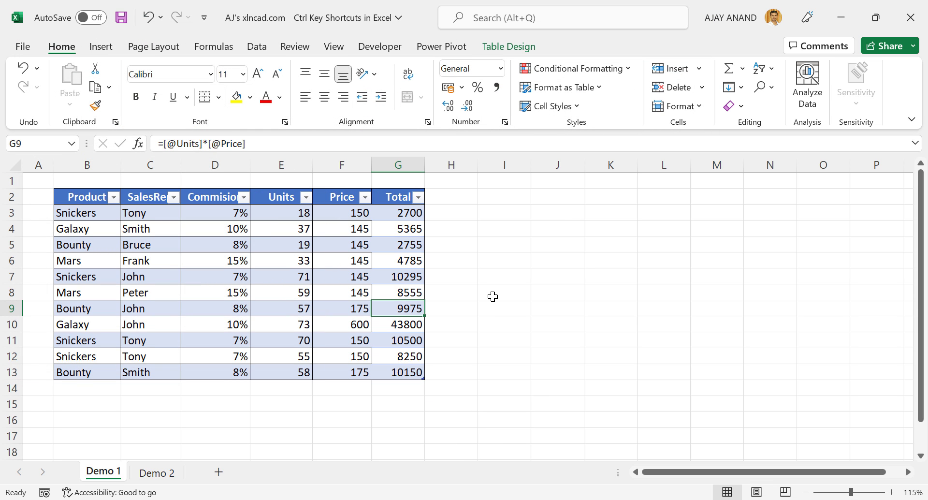
# - Open the workbook "2 way lookup using VLOOKUP" from the Desktop, view it and close it again
pyautogui.hotkey('ctrl', 'o')
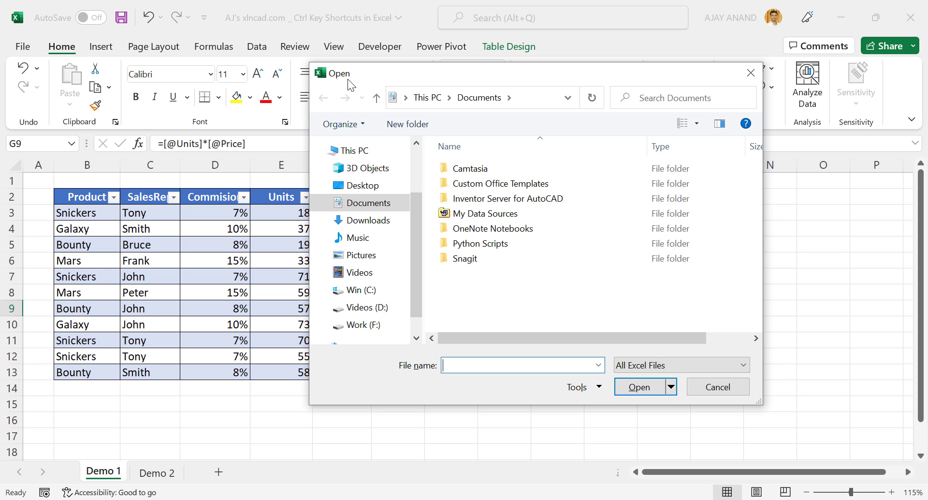
pyautogui.click(375, 188)
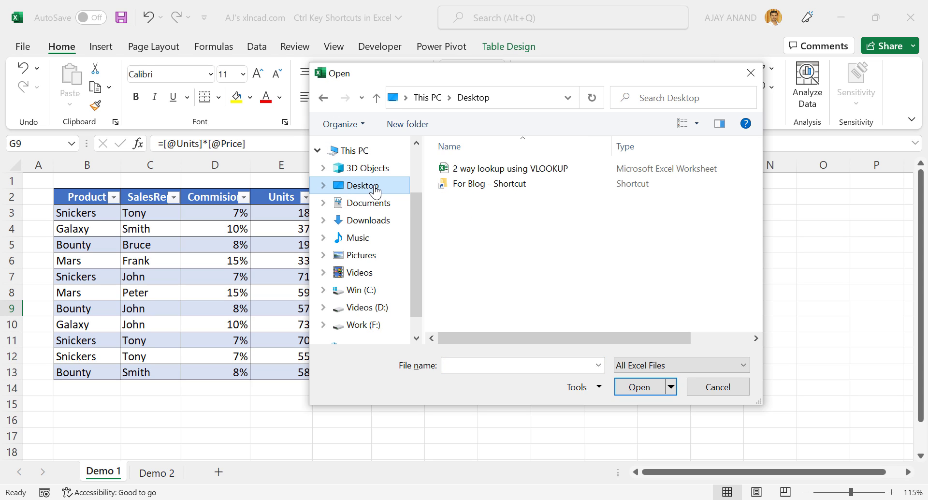
pyautogui.click(479, 170)
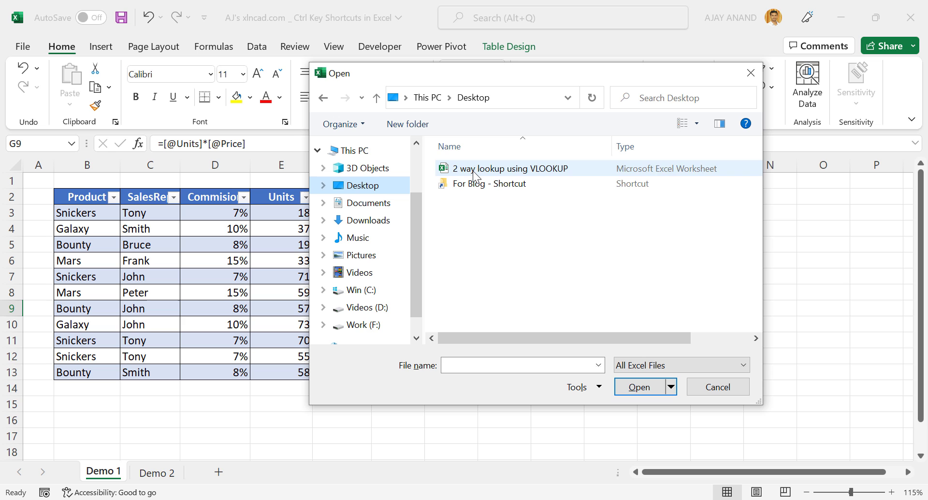
pyautogui.click(645, 386)
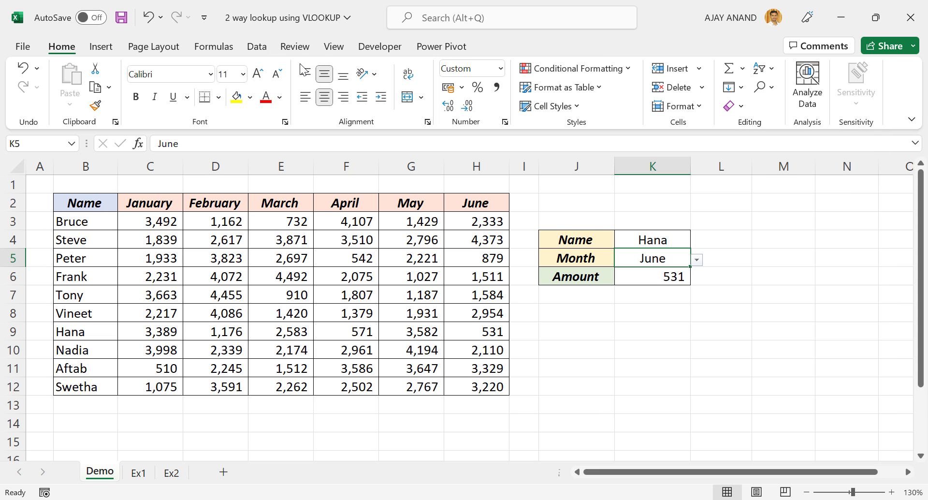
pyautogui.hotkey('ctrl', 'w')
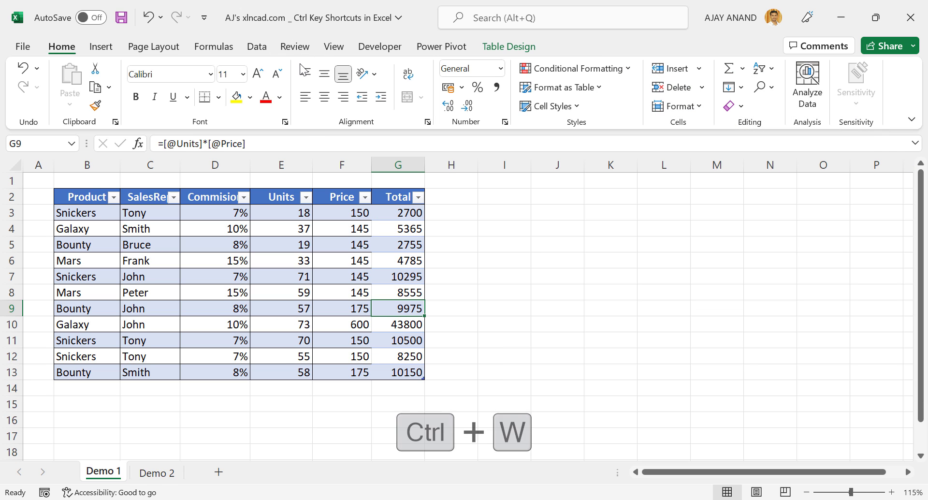
# - Show the print preview of the Demo 2 sheet, page through to page 4 and return to the worksheet
pyautogui.click(157, 473)
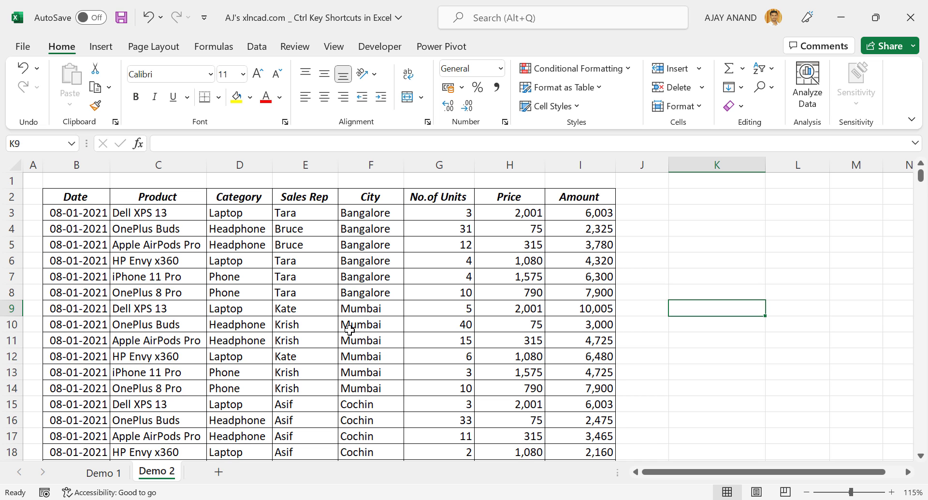
pyautogui.hotkey('ctrl', 'p')
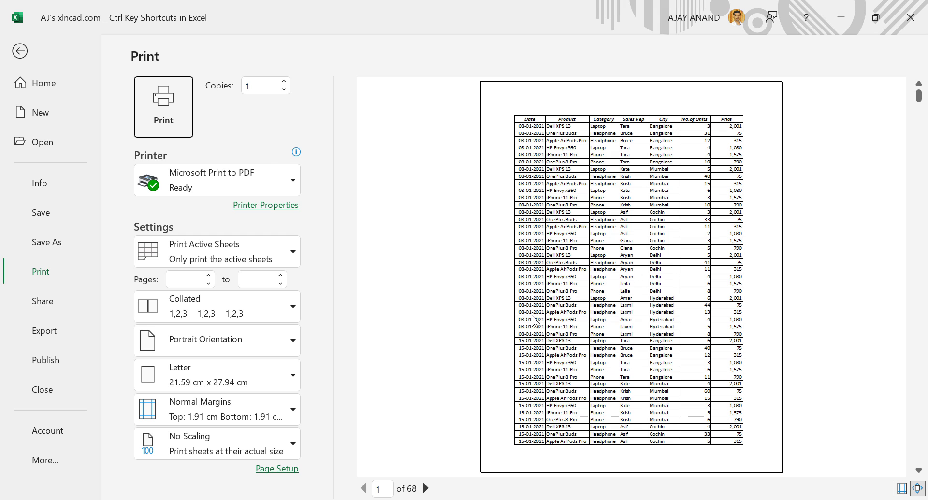
pyautogui.click(426, 488)
pyautogui.click(426, 488)
pyautogui.click(425, 488)
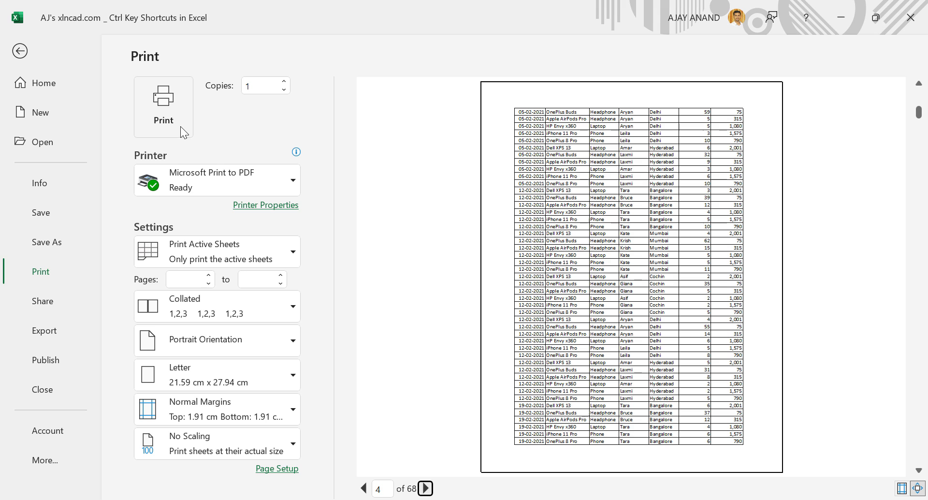
pyautogui.click(20, 51)
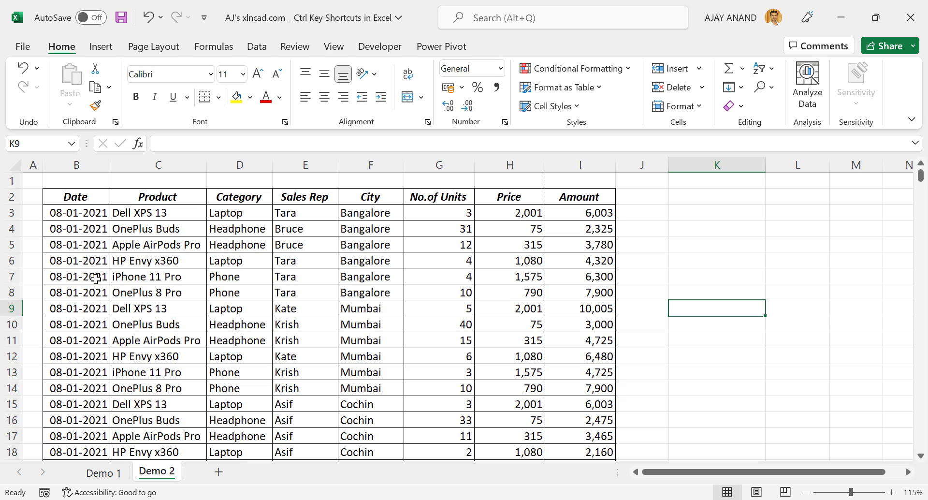
# - Set the range B2:E9 of Demo 2 to print on its own using Print Selection
pyautogui.moveTo(77, 196); pyautogui.dragTo(321, 309)
pyautogui.hotkey('ctrl', 'p')
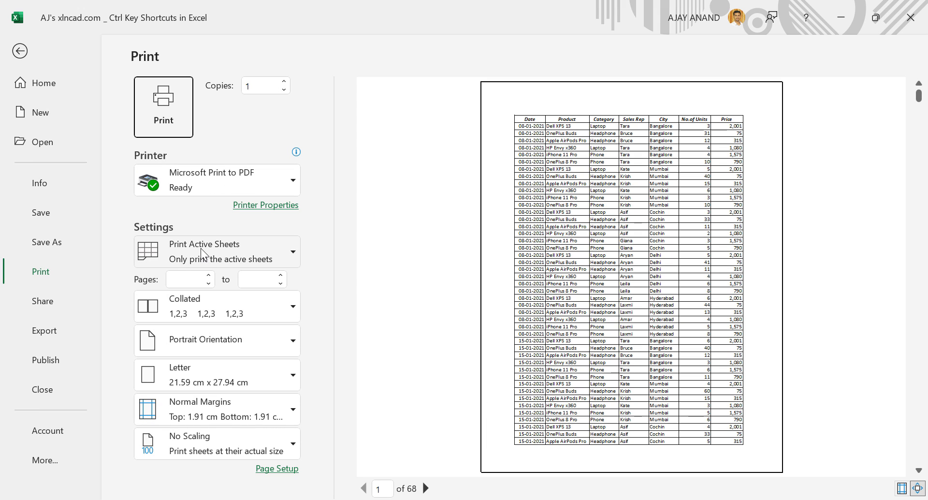
pyautogui.click(242, 251)
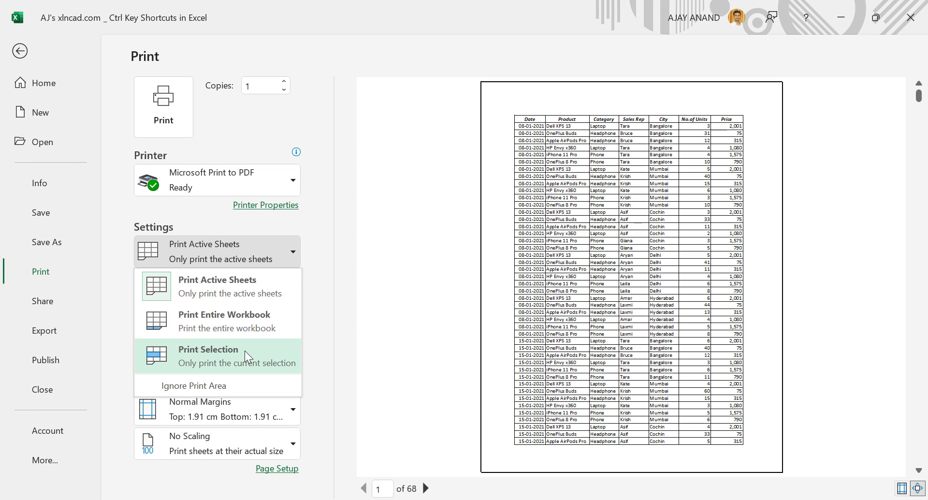
pyautogui.click(245, 350)
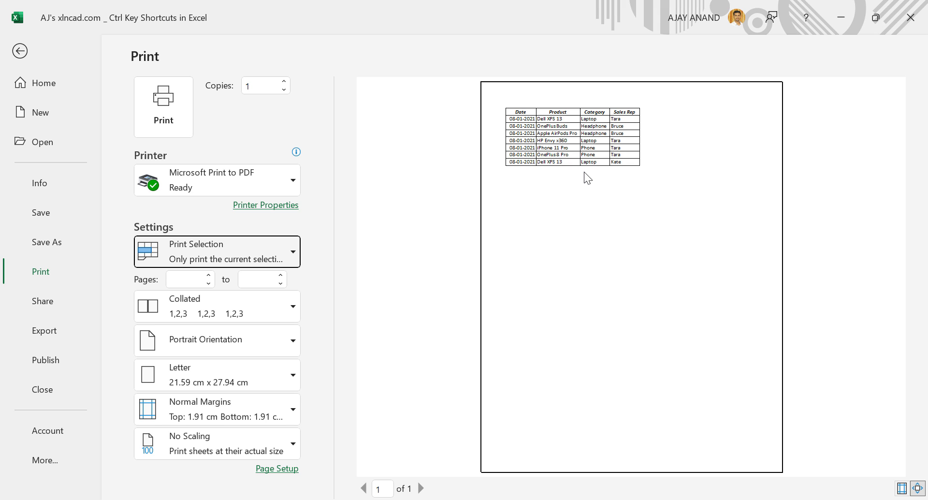
# - Print the selection with Microsoft Print to PDF to the Desktop as Test and open the resulting PDF
pyautogui.click(286, 187)
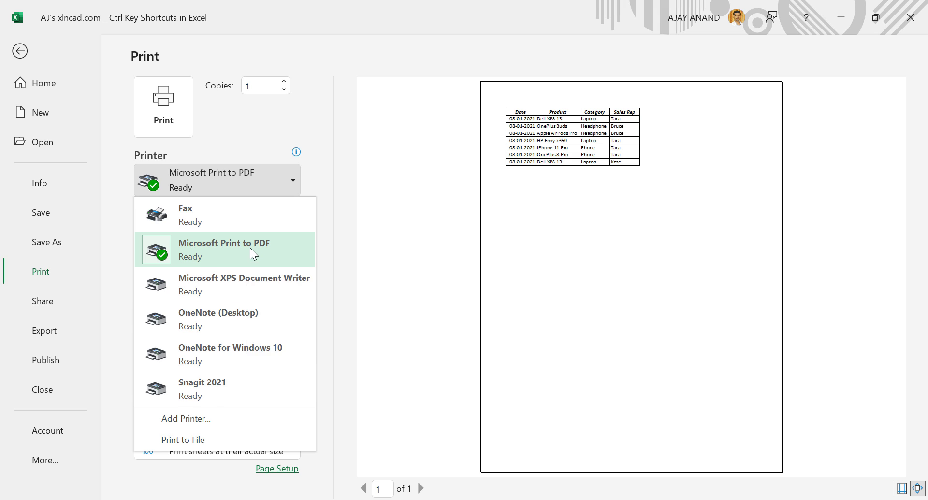
pyautogui.click(250, 247)
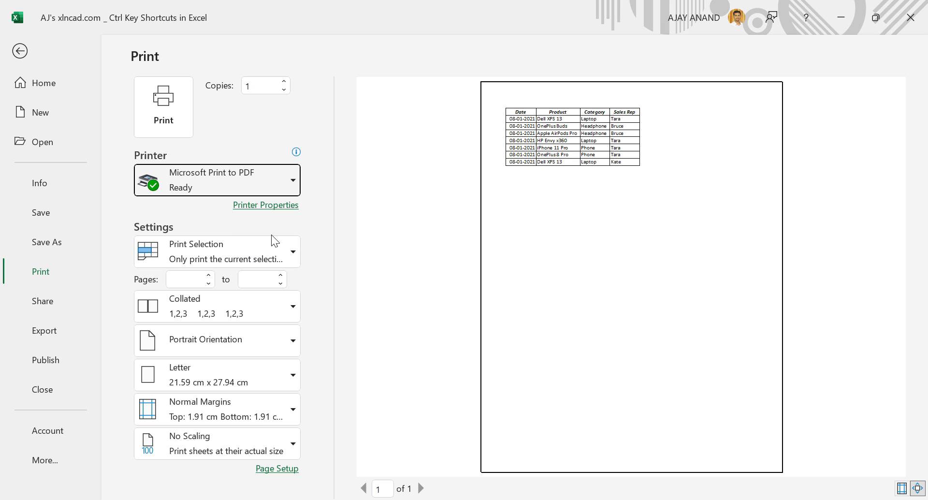
pyautogui.click(173, 113)
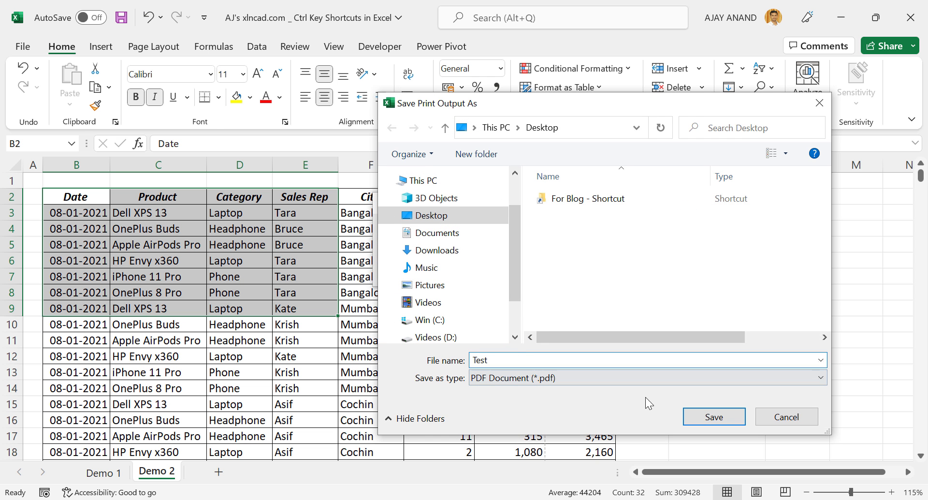
pyautogui.click(690, 413)
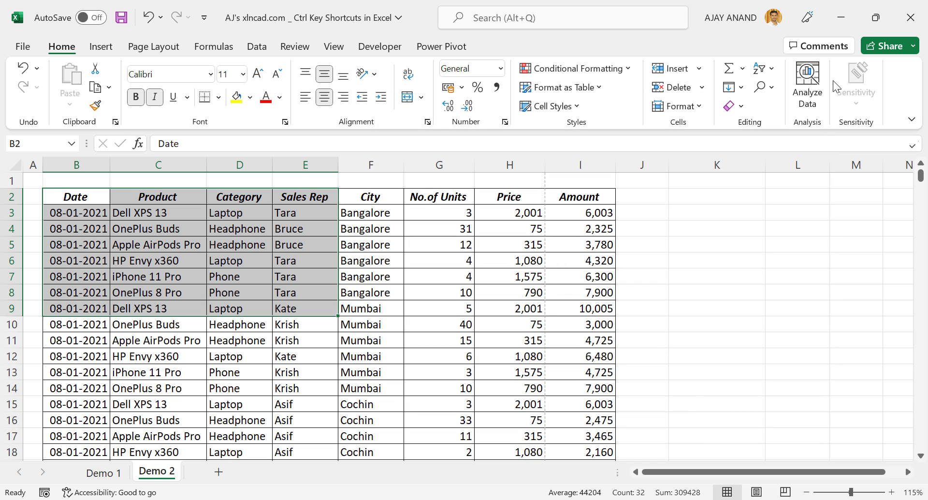
pyautogui.click(841, 18)
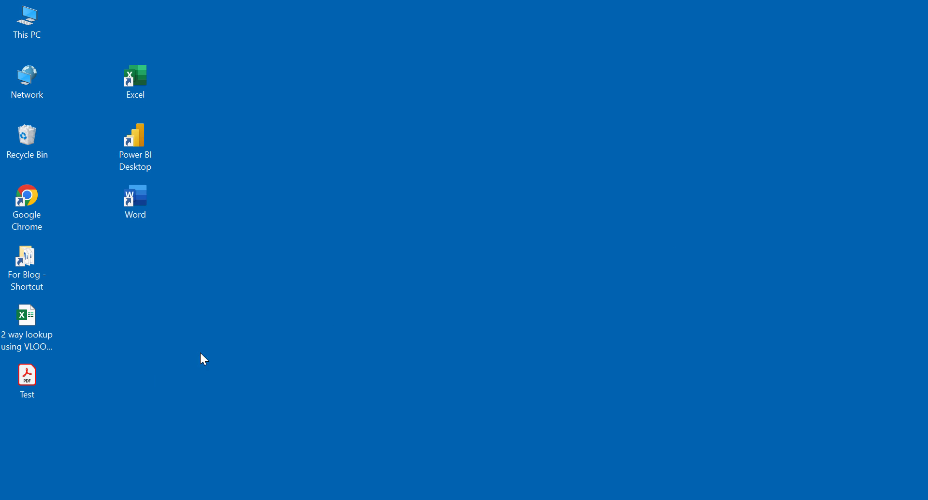
pyautogui.doubleClick(39, 380)
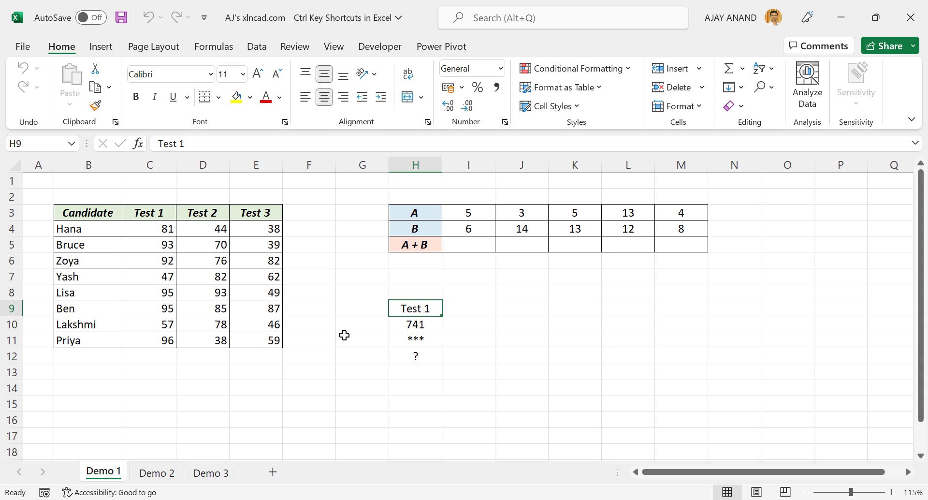
# - Preview the Quick Analysis formatting, chart, total and table options for the candidate scores in B3:E11 on Demo 1
pyautogui.moveTo(103, 214); pyautogui.dragTo(272, 344)
pyautogui.hotkey('ctrl', 'q')
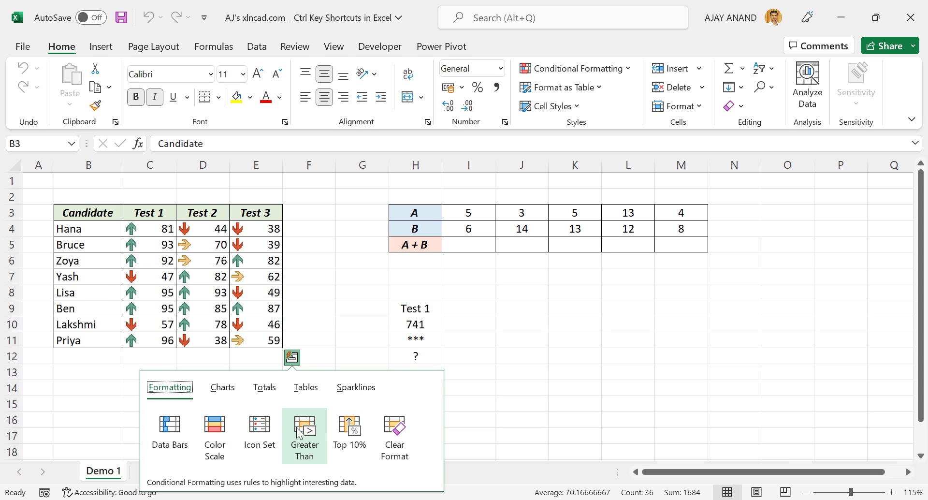
pyautogui.click(223, 391)
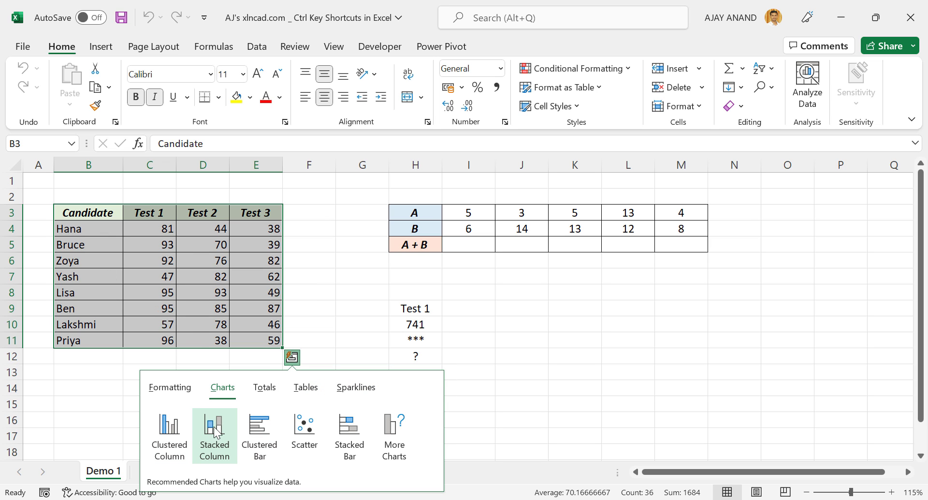
pyautogui.click(264, 389)
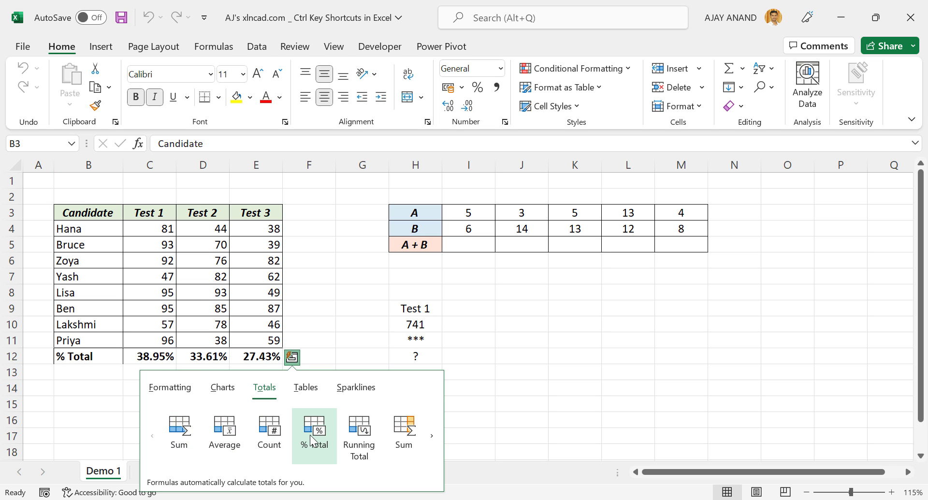
pyautogui.click(432, 437)
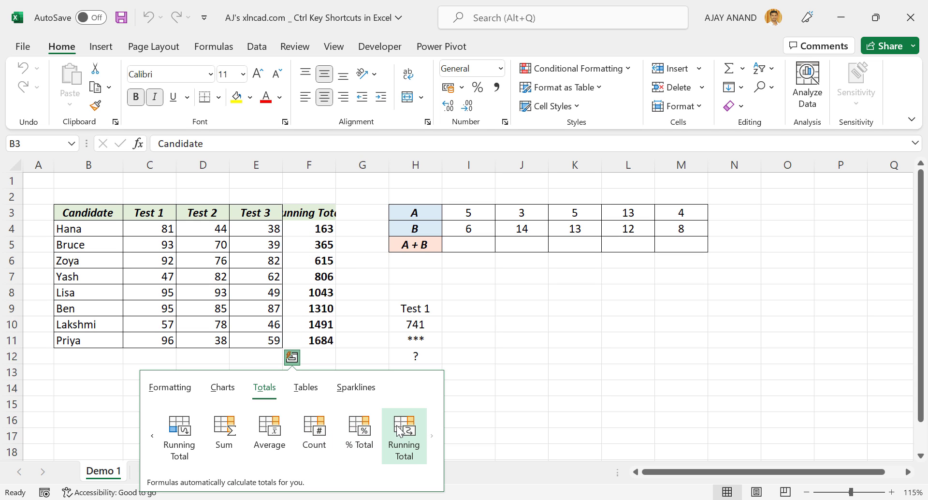
pyautogui.click(304, 389)
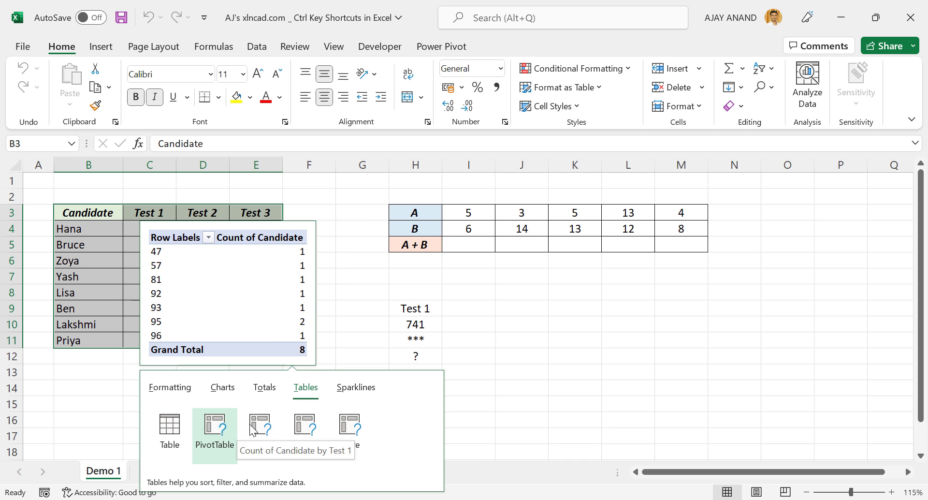
# - Insert column sparklines for each candidate's test scores in F4:F11 using Quick Analysis
pyautogui.click(352, 390)
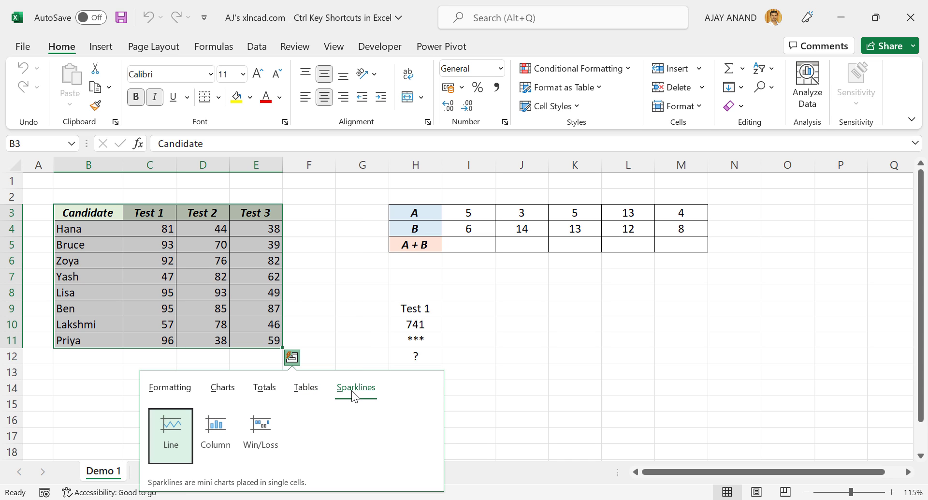
pyautogui.click(222, 426)
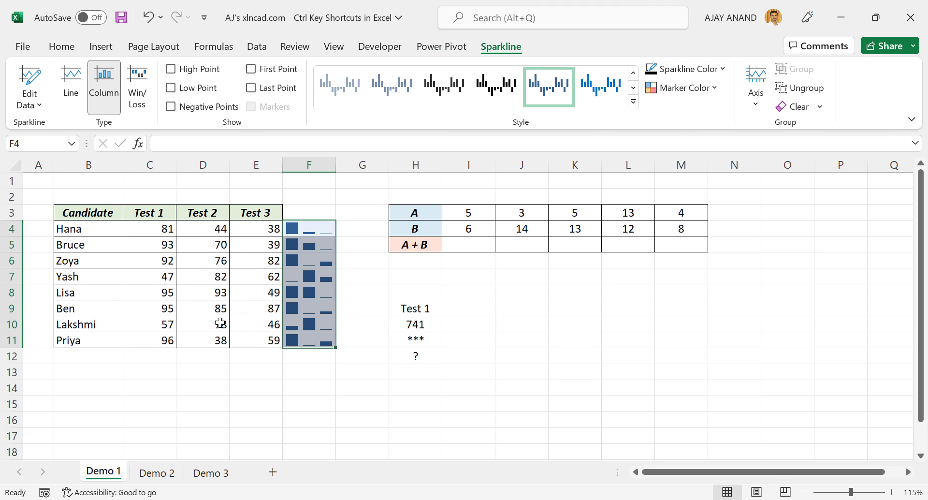
pyautogui.click(307, 244)
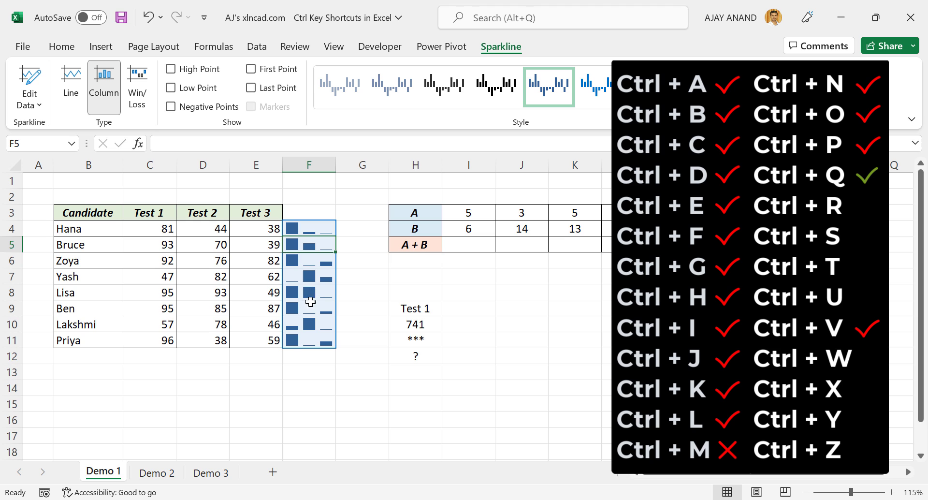
pyautogui.click(356, 390)
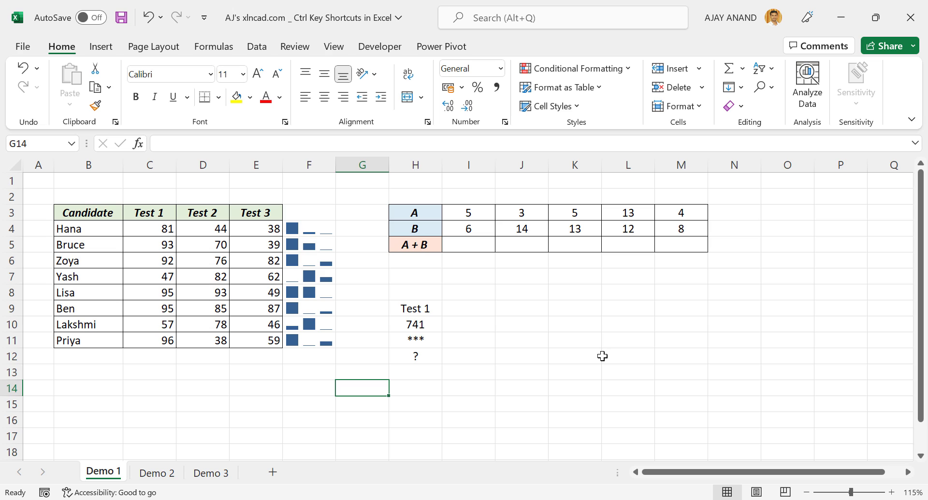
# - Enter the formula =I3+I4 in cell I5 of the A + B row
pyautogui.click(466, 245)
pyautogui.write('=')
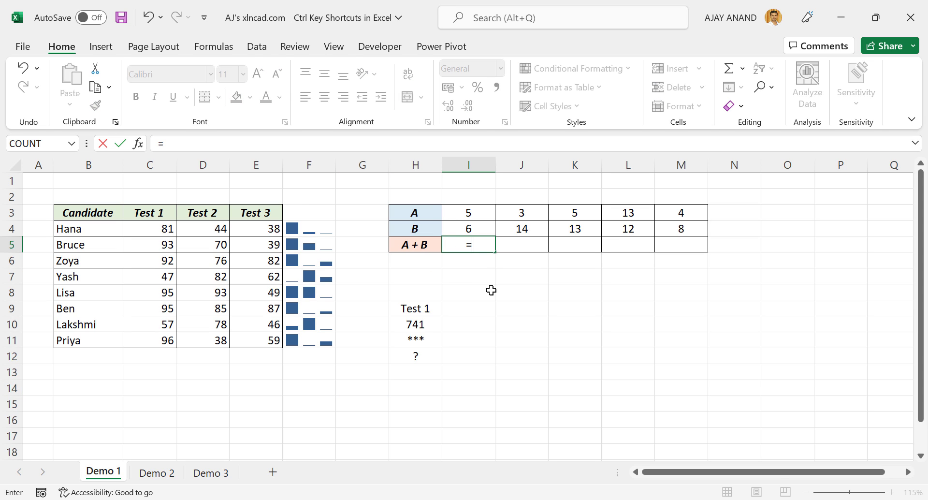
pyautogui.click(455, 213)
pyautogui.write('+')
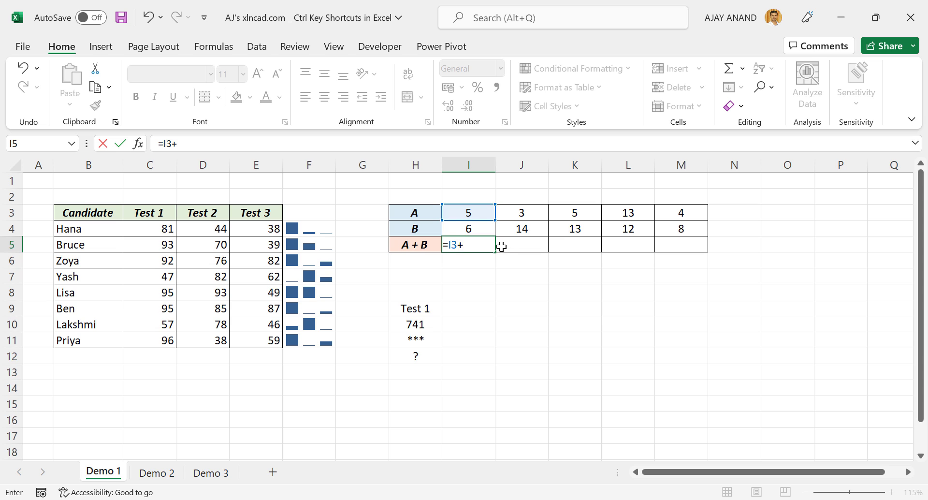
pyautogui.click(473, 228)
pyautogui.press('Return')
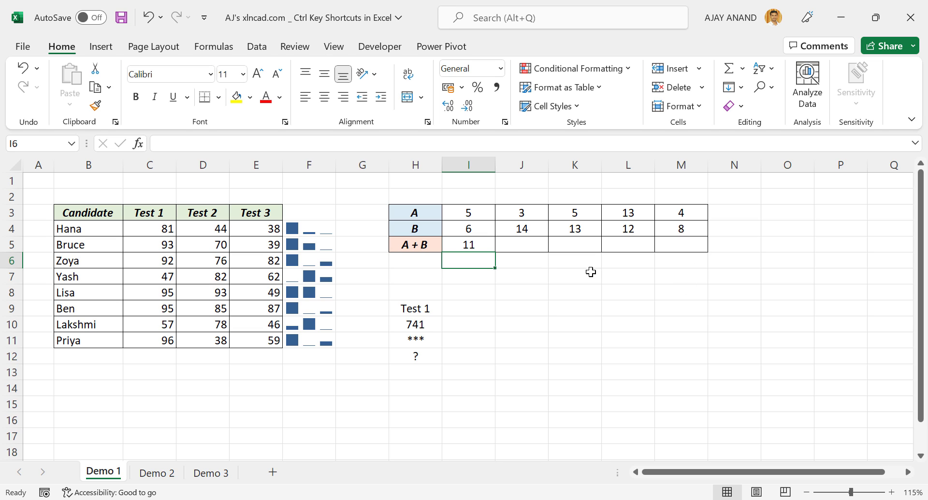
# - Fill the I5 formula right through M5 and check the copied formula in M5
pyautogui.moveTo(487, 246); pyautogui.dragTo(686, 243)
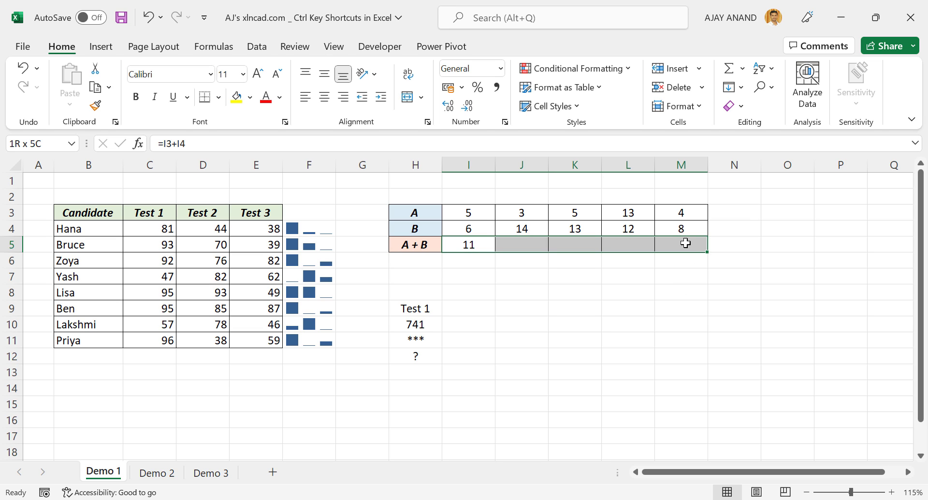
pyautogui.hotkey('ctrl', 'r')
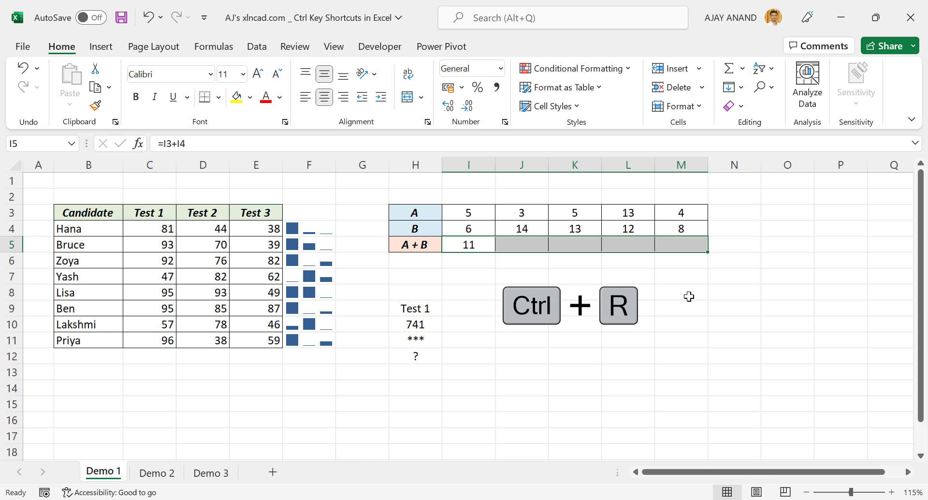
pyautogui.click(684, 245)
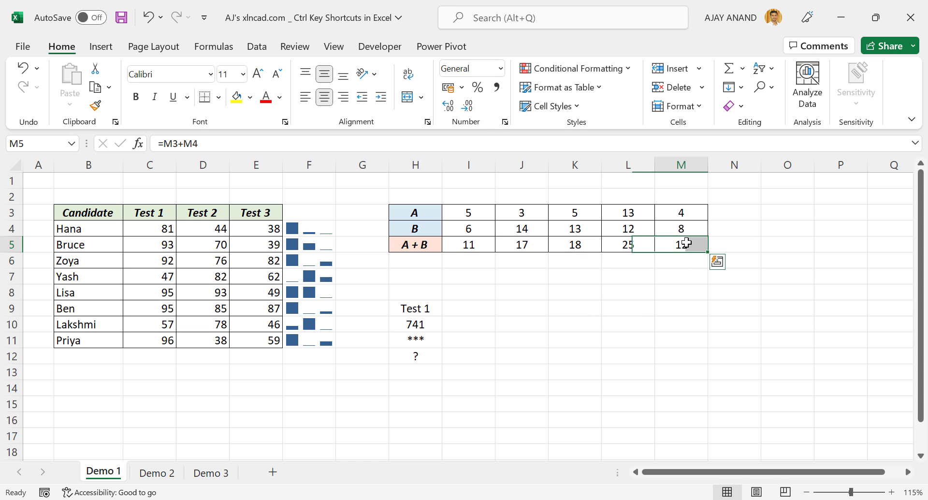
pyautogui.click(345, 144)
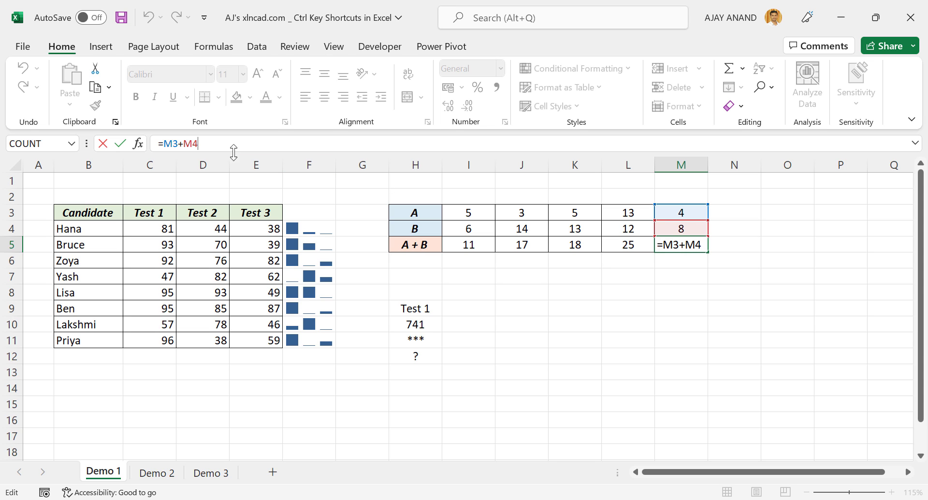
pyautogui.hotkey('ctrl', 'Return')
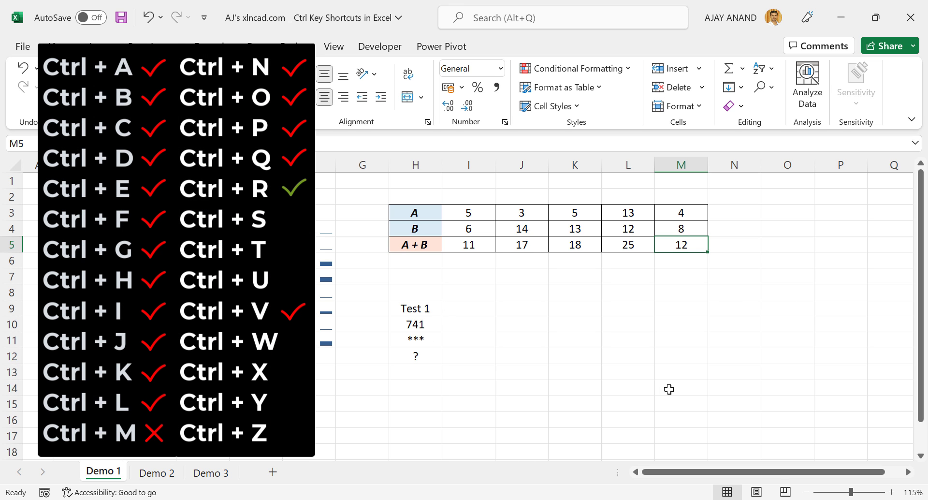
# - Fill the entries in H9:H12 right through column O and save the workbook
pyautogui.moveTo(429, 310); pyautogui.dragTo(796, 356)
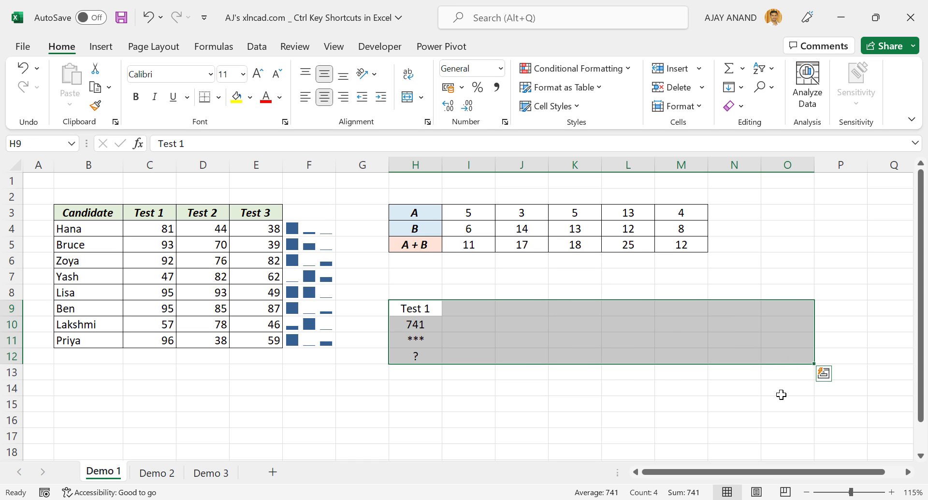
pyautogui.hotkey('ctrl', 'r')
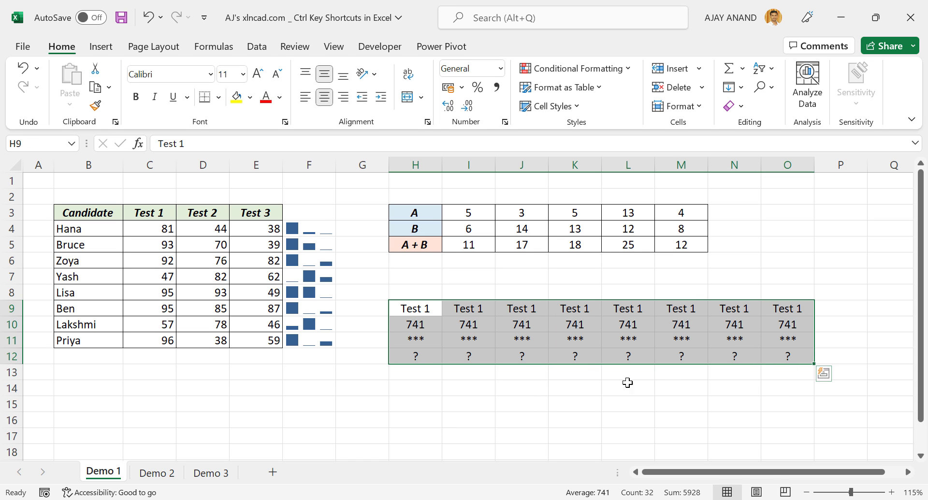
pyautogui.click(557, 340)
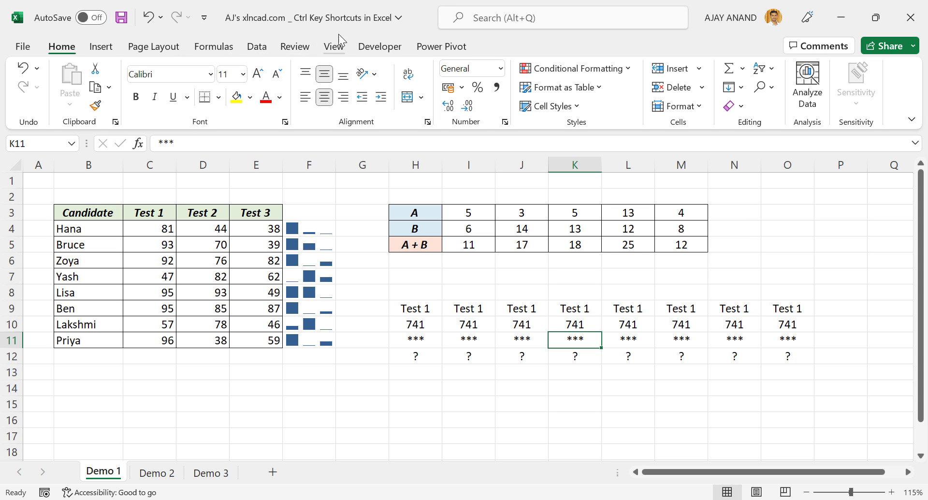
pyautogui.hotkey('ctrl', 's')
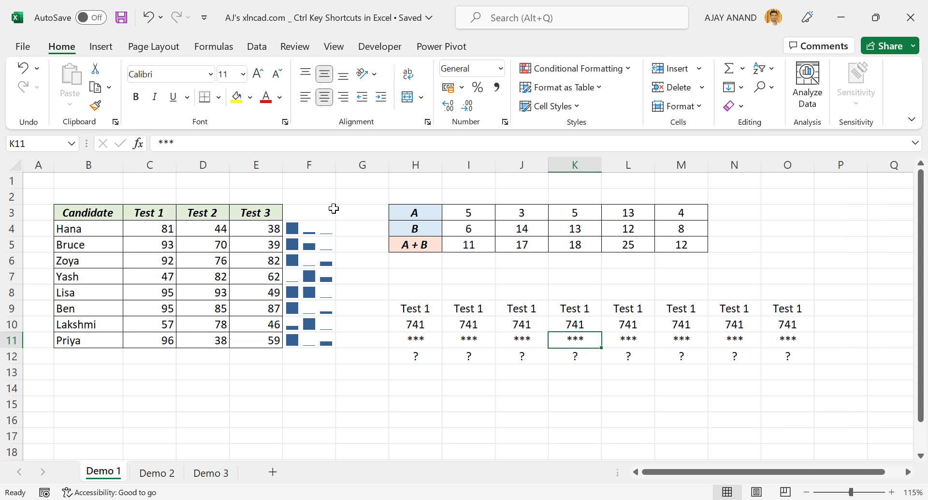
# - Create a blank workbook, show its Save As dialog and close the workbook without saving
pyautogui.hotkey('ctrl', 'n')
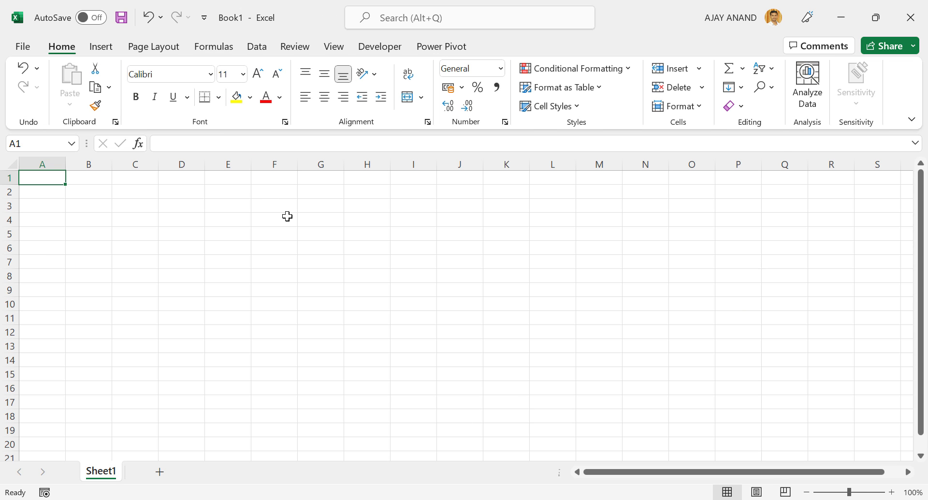
pyautogui.hotkey('ctrl', 's')
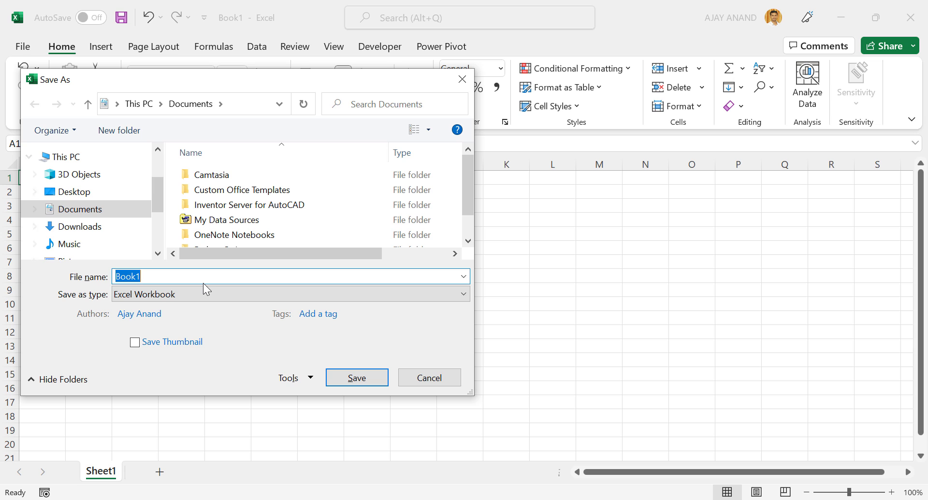
pyautogui.click(462, 79)
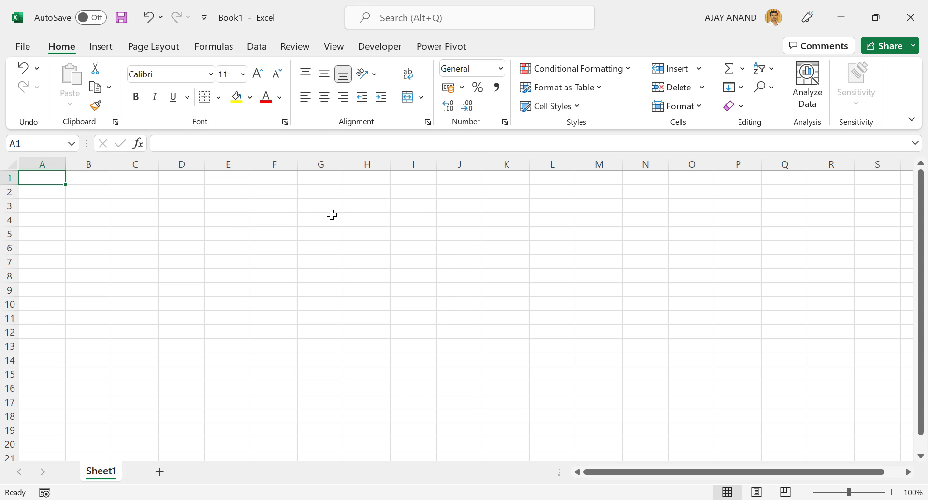
pyautogui.hotkey('ctrl', 'w')
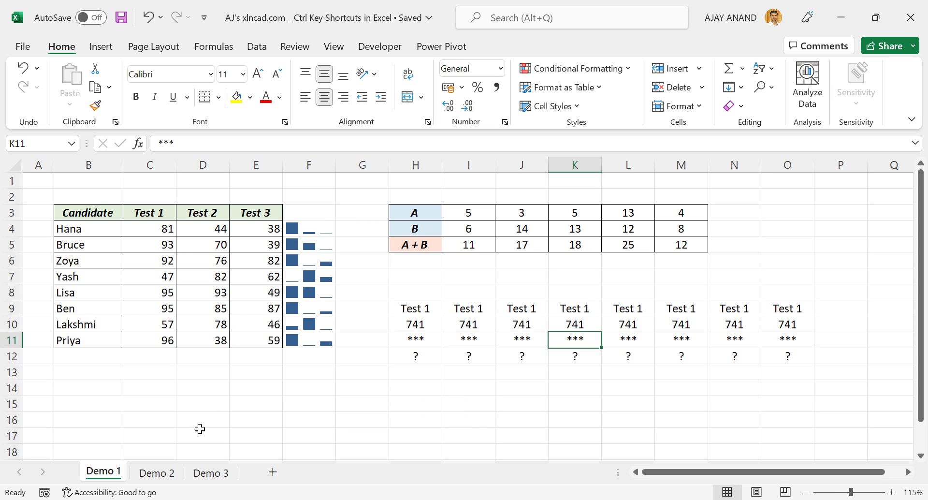
# - Convert the sales data B2:I1562 on the Demo 2 sheet into a table with headers
pyautogui.click(170, 471)
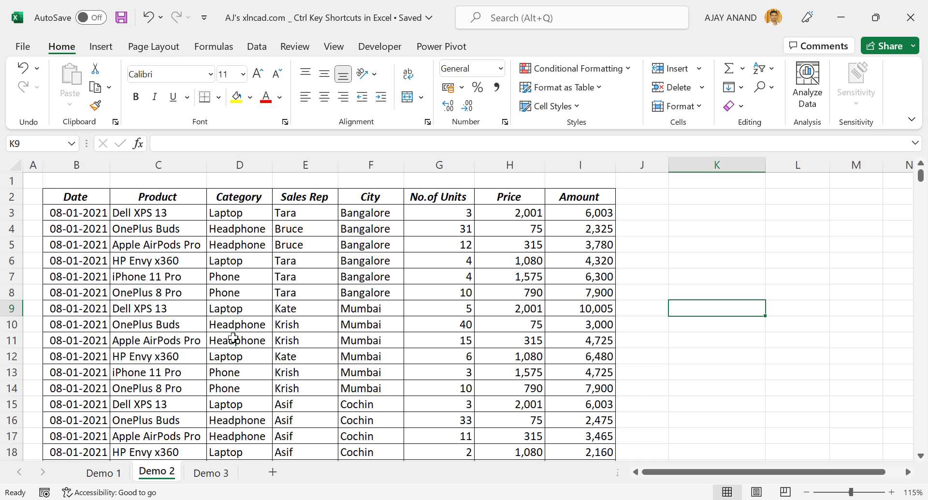
pyautogui.click(180, 291)
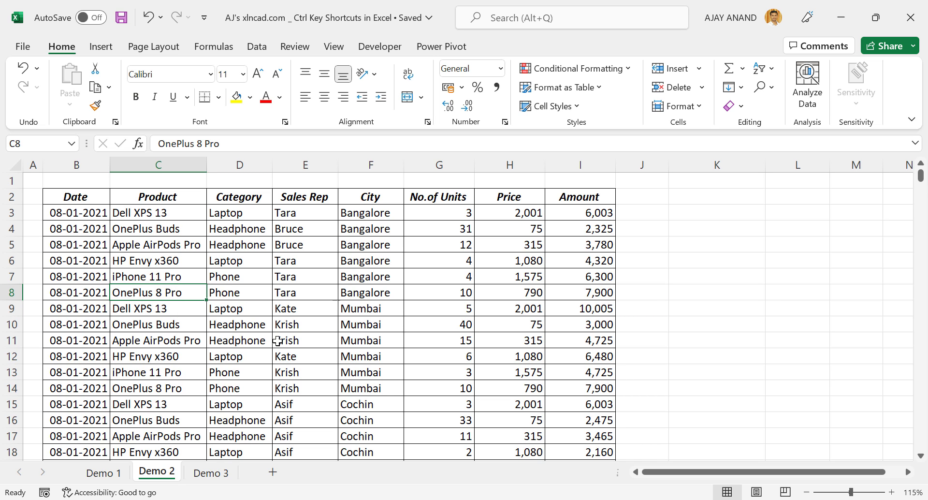
pyautogui.hotkey('ctrl', 't')
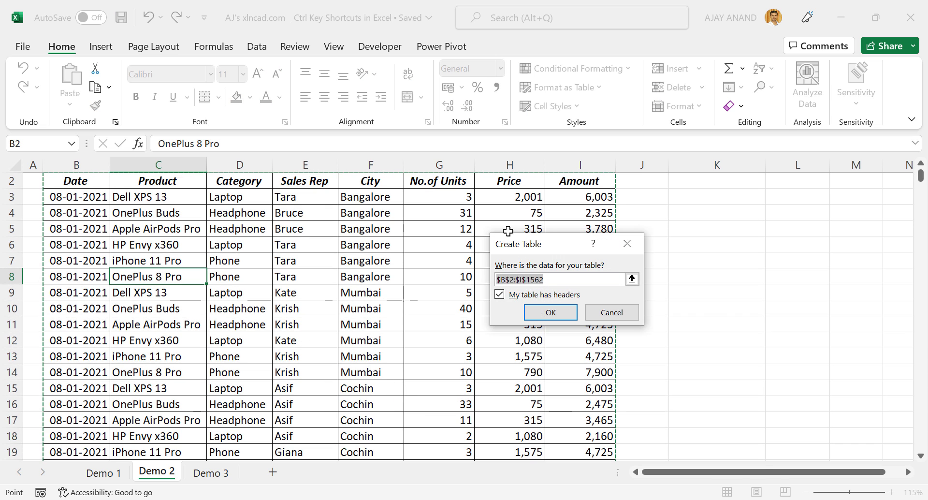
pyautogui.click(541, 314)
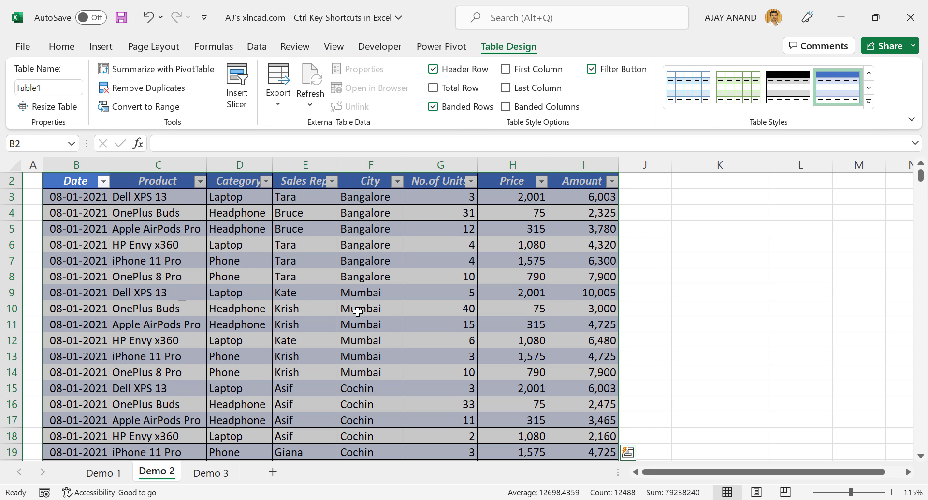
pyautogui.scroll(1, 357, 312)
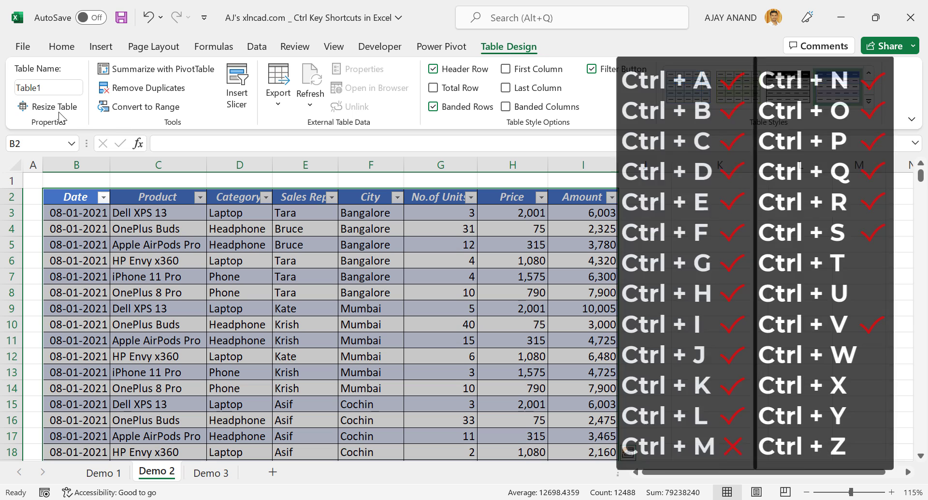
# - Underline the Franchise and Character headers in B2:C2 and the names in C5:C7 on the Demo 3 sheet
pyautogui.click(211, 473)
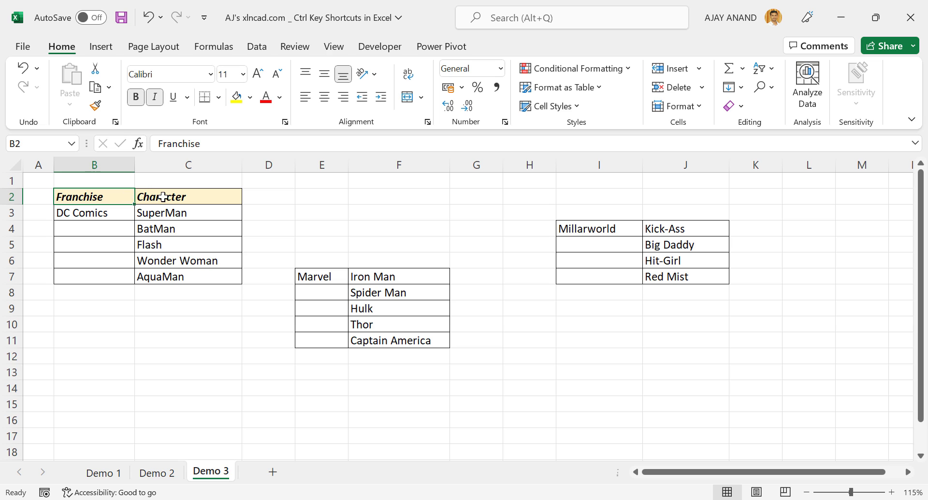
pyautogui.moveTo(107, 197); pyautogui.dragTo(179, 196)
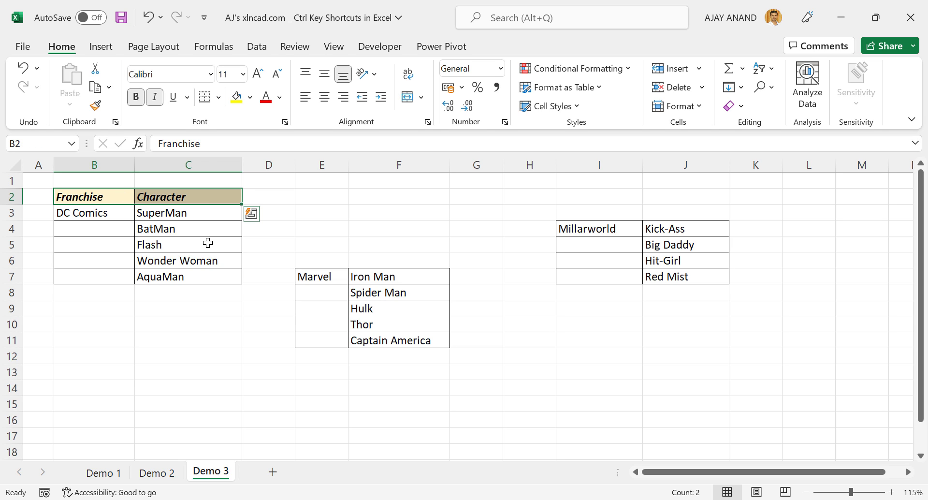
pyautogui.hotkey('ctrl', 'u')
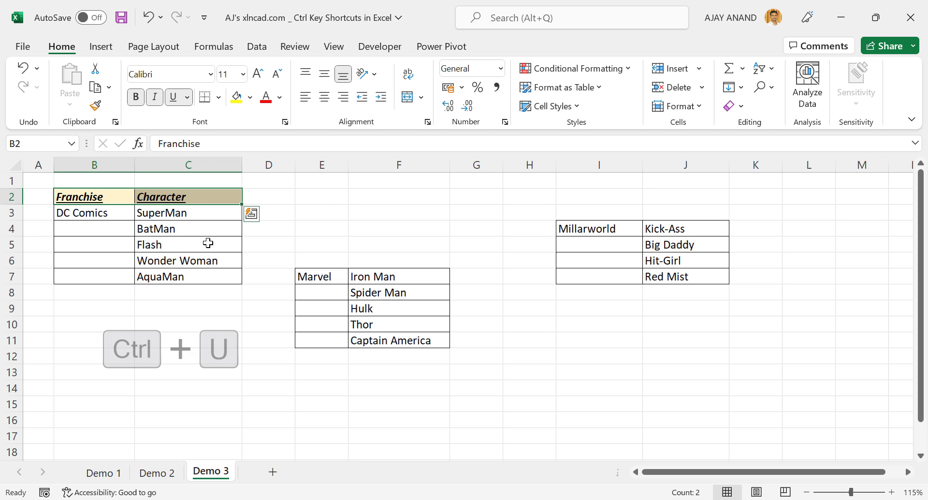
pyautogui.click(330, 201)
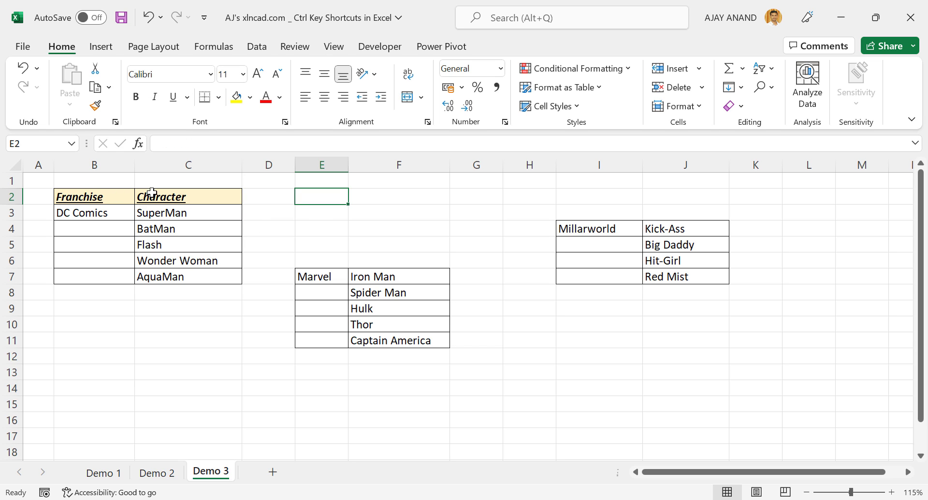
pyautogui.moveTo(181, 247); pyautogui.dragTo(206, 280)
pyautogui.hotkey('ctrl', 'u')
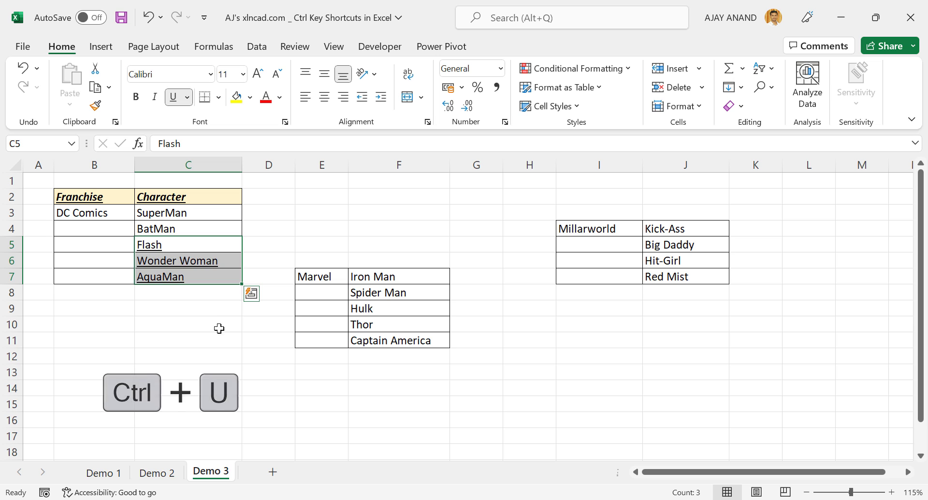
pyautogui.click(218, 325)
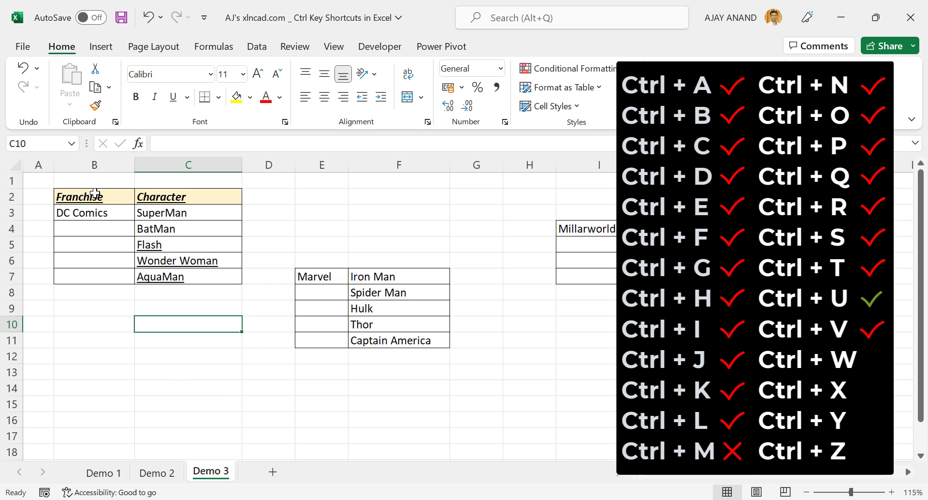
# - Remove the underline from the headers in B2:C2 and the names in C5:C7
pyautogui.moveTo(94, 196); pyautogui.dragTo(186, 196)
pyautogui.hotkey('ctrl', 'u')
pyautogui.hotkey('ctrl', 'u')
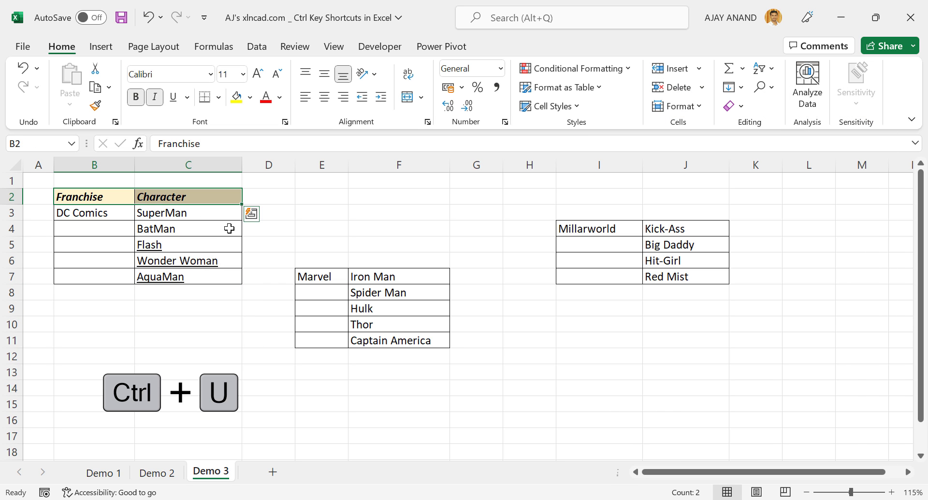
pyautogui.moveTo(188, 245); pyautogui.dragTo(192, 271)
pyautogui.hotkey('ctrl', 'u')
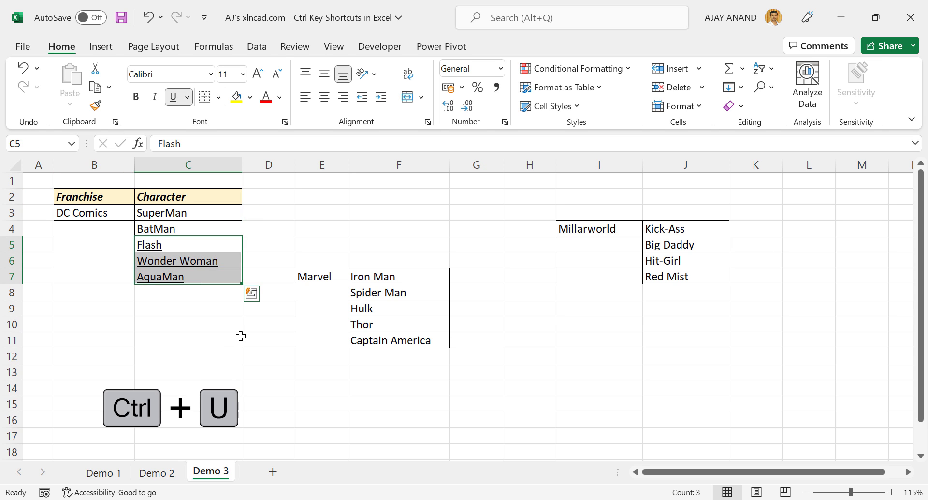
pyautogui.click(228, 352)
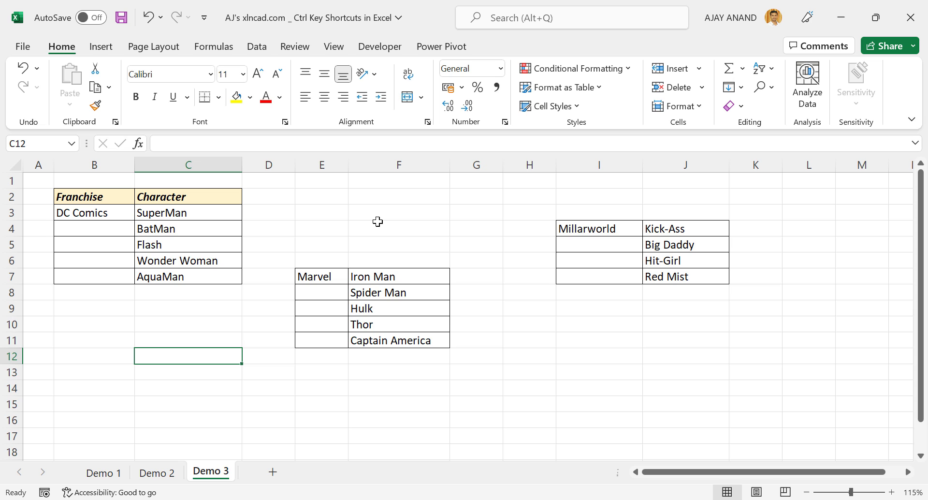
# - Close the workbook without saving its changes and reopen it from the recent files
pyautogui.hotkey('ctrl', 'w')
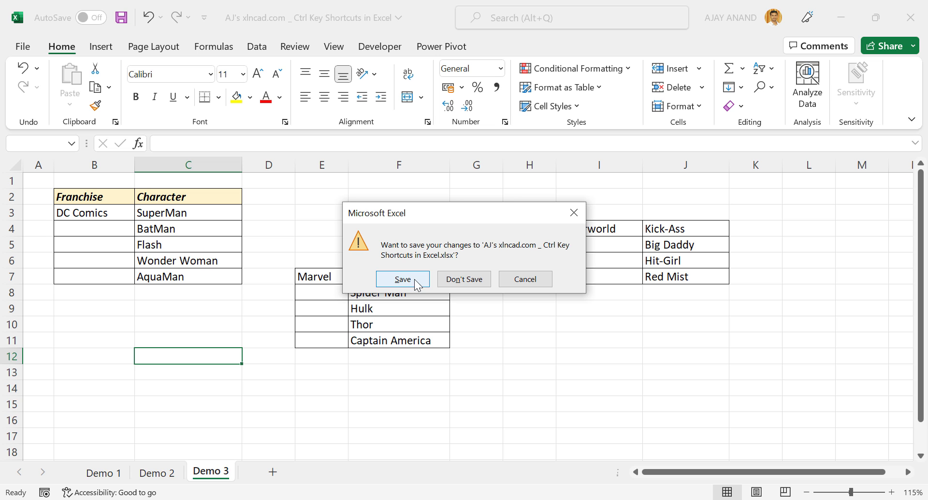
pyautogui.click(471, 283)
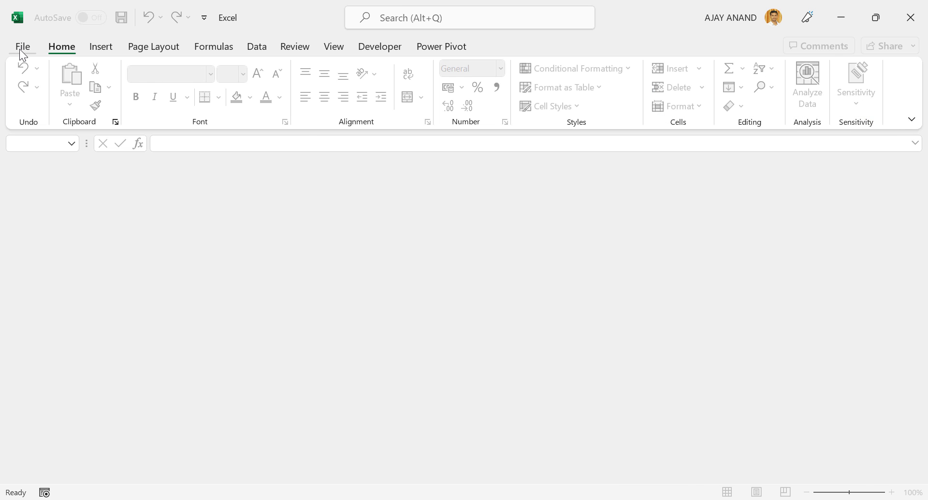
pyautogui.click(20, 50)
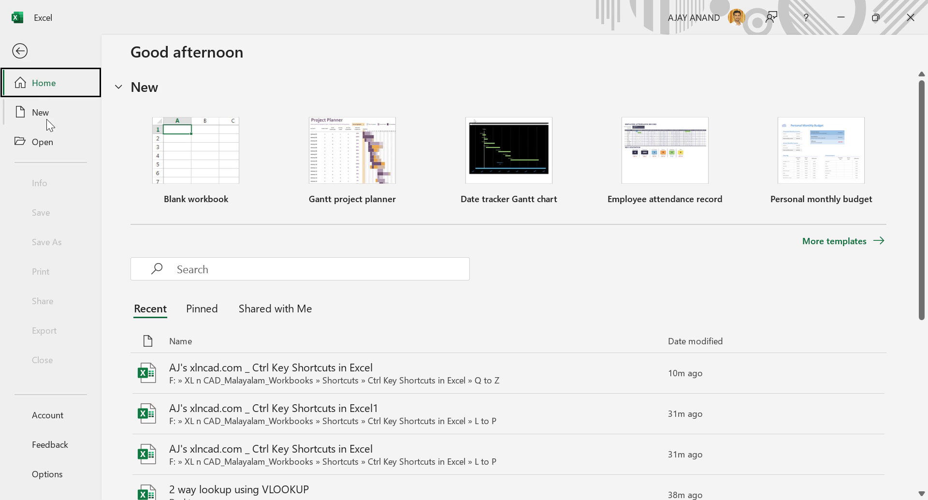
pyautogui.click(335, 372)
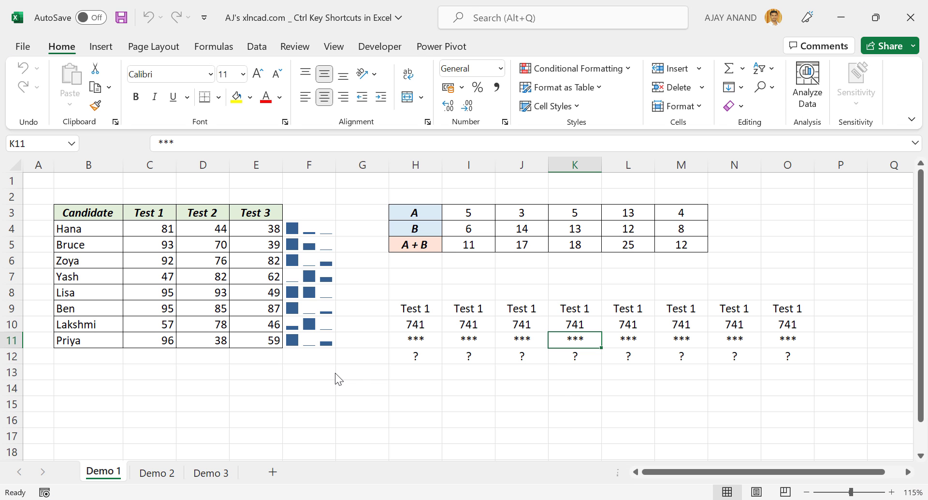
# - Move the Marvel block E7:F11 on the Demo 3 sheet to B8, directly below the DC Comics rows
pyautogui.click(208, 472)
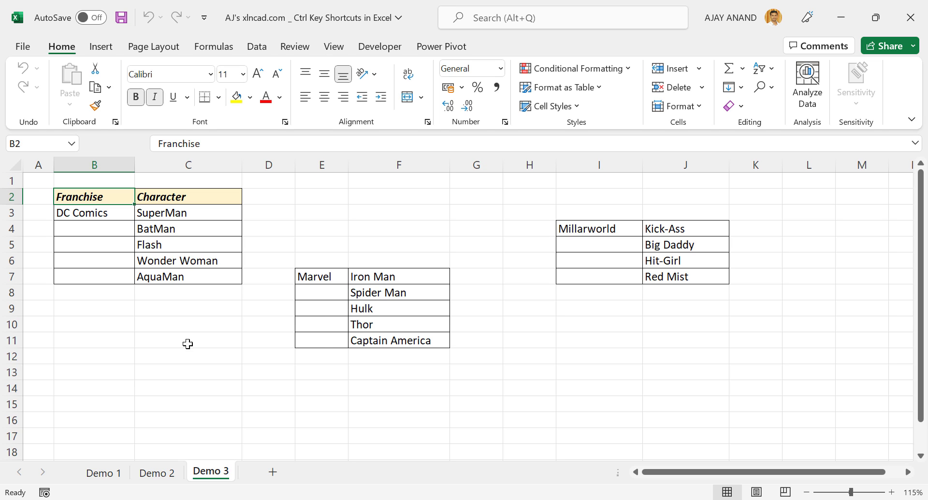
pyautogui.moveTo(320, 276); pyautogui.dragTo(387, 341)
pyautogui.hotkey('ctrl', 'x')
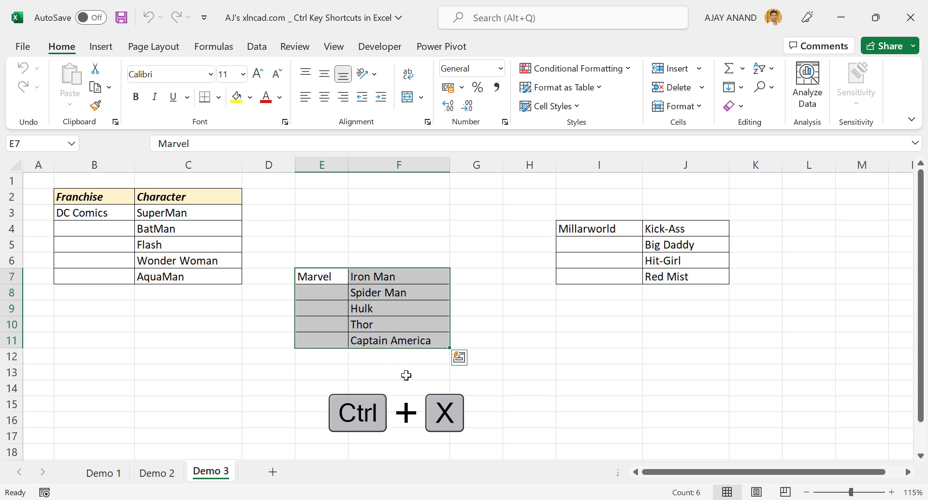
pyautogui.click(97, 293)
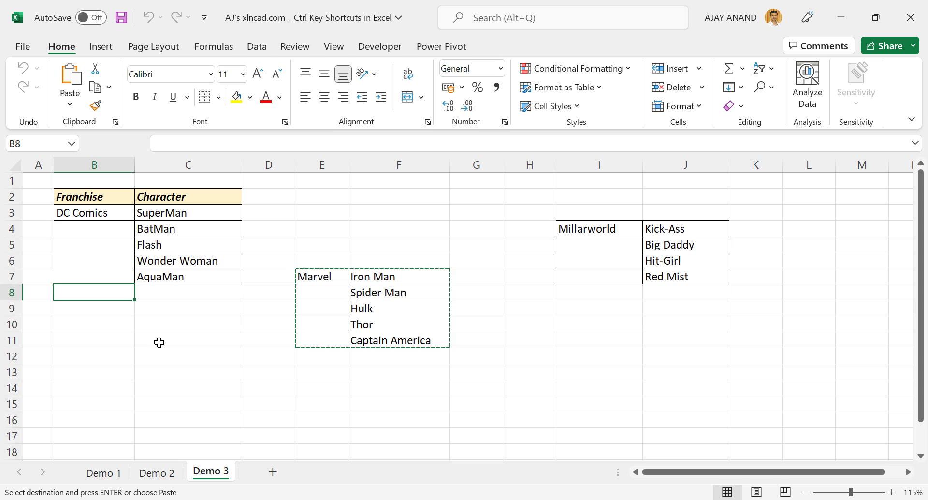
pyautogui.hotkey('ctrl', 'v')
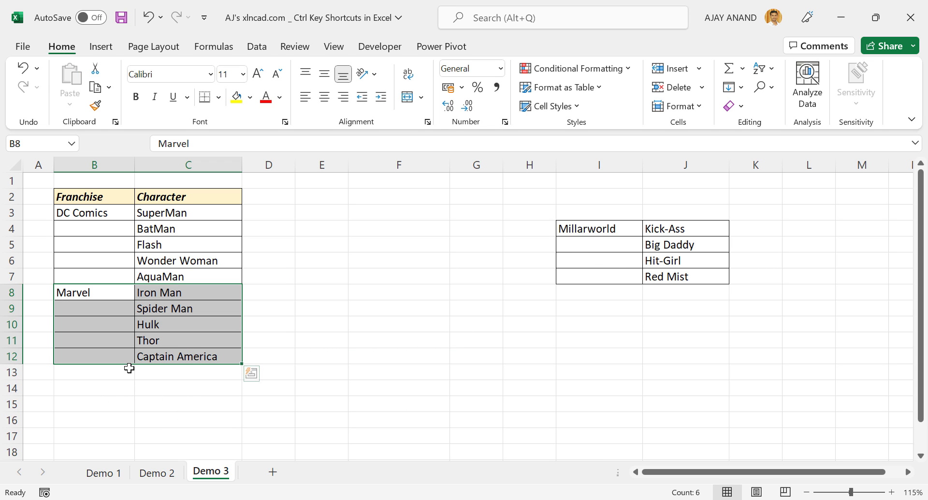
# - Move the Millarworld block I4:J7 to B13, directly below the Marvel rows
pyautogui.moveTo(598, 228); pyautogui.dragTo(677, 276)
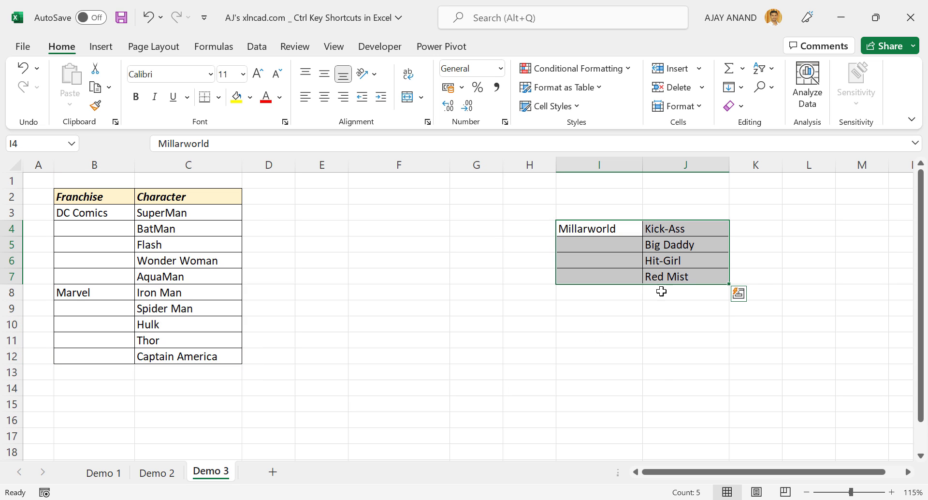
pyautogui.hotkey('ctrl', 'x')
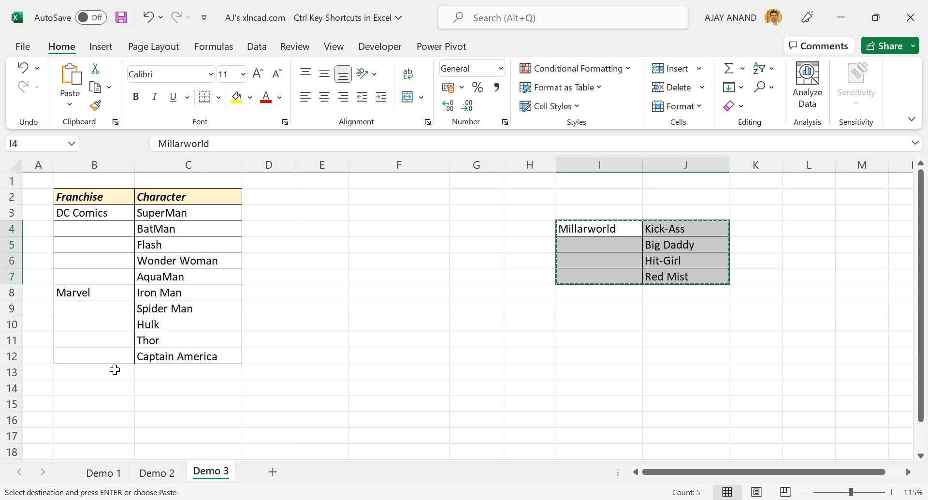
pyautogui.click(114, 370)
pyautogui.hotkey('ctrl', 'v')
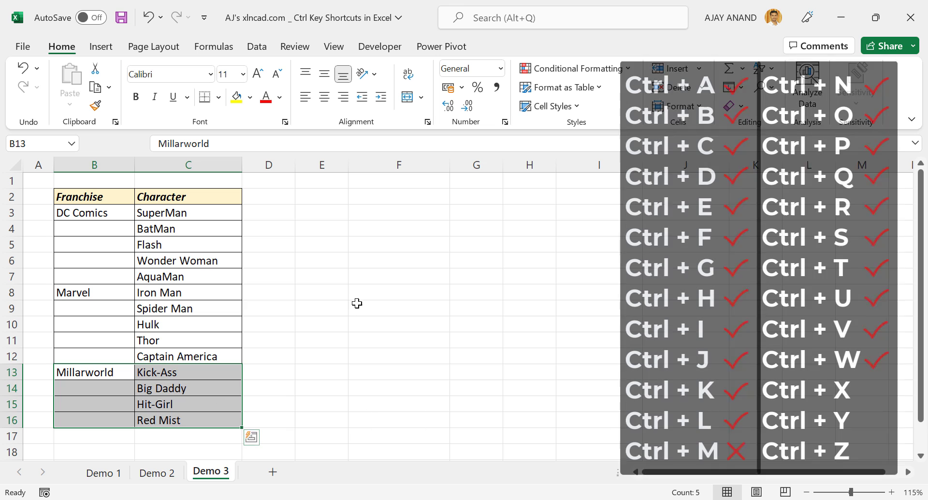
pyautogui.click(387, 292)
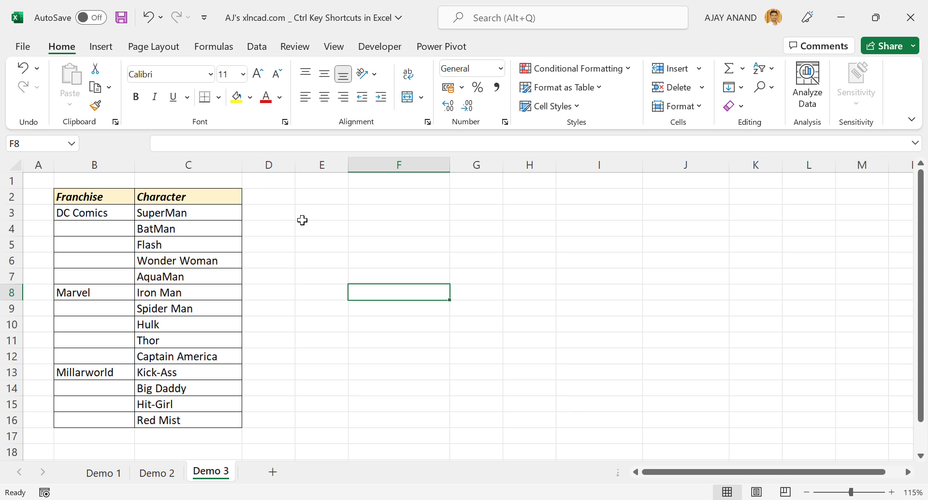
# - Undo the moves of the Millarworld and Marvel blocks and redo both of them
pyautogui.hotkey('ctrl', 'z')
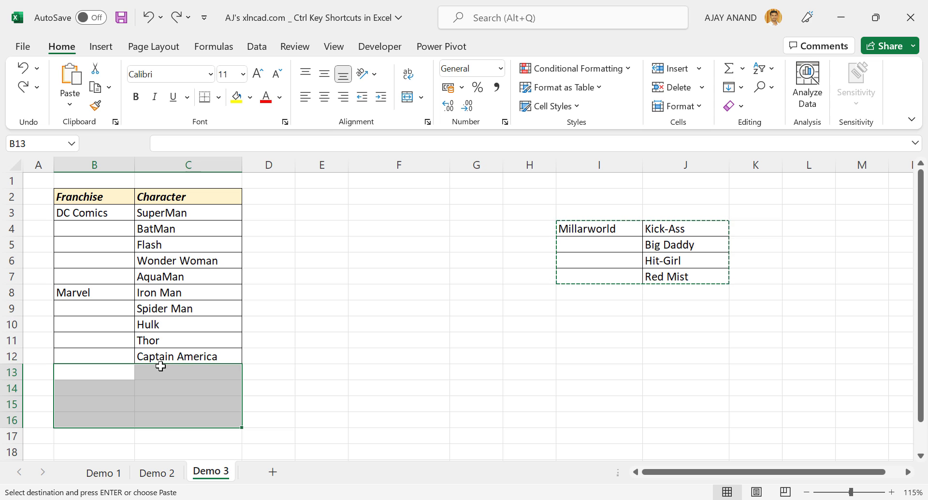
pyautogui.hotkey('ctrl', 'z')
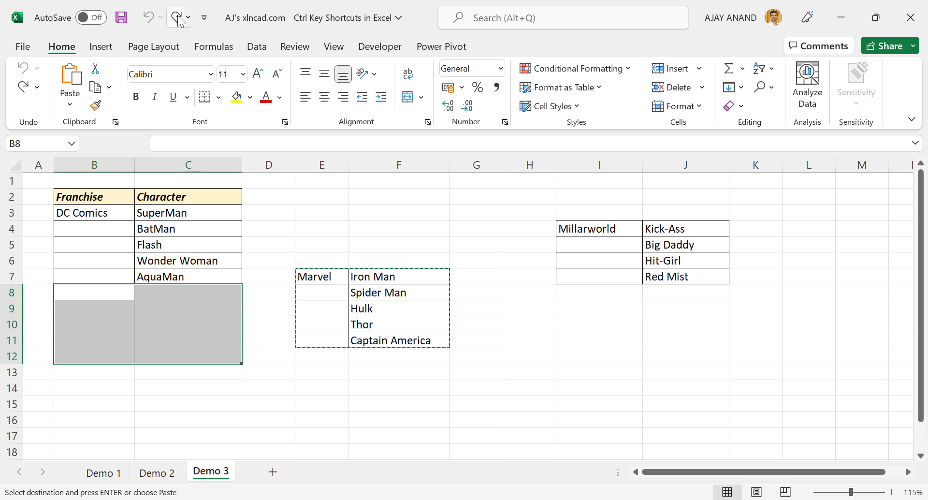
pyautogui.hotkey('ctrl', 'y')
pyautogui.hotkey('ctrl', 'y')
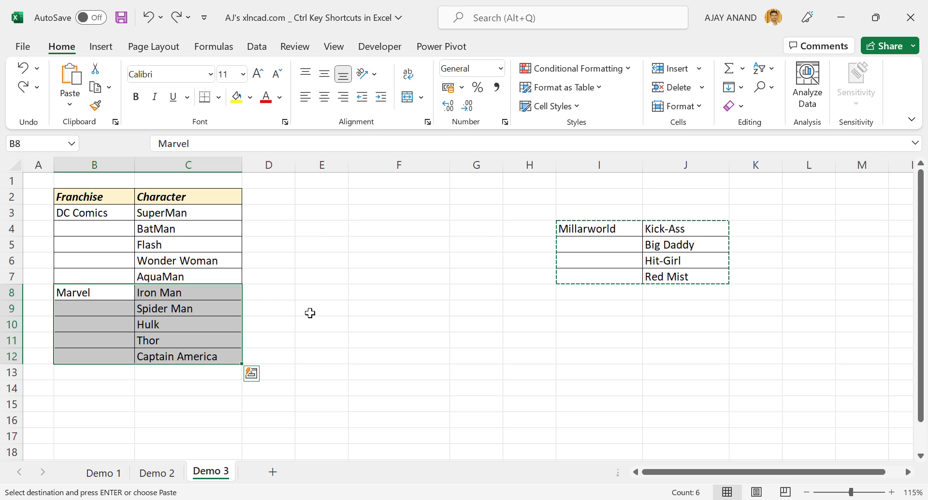
pyautogui.hotkey('ctrl', 'y')
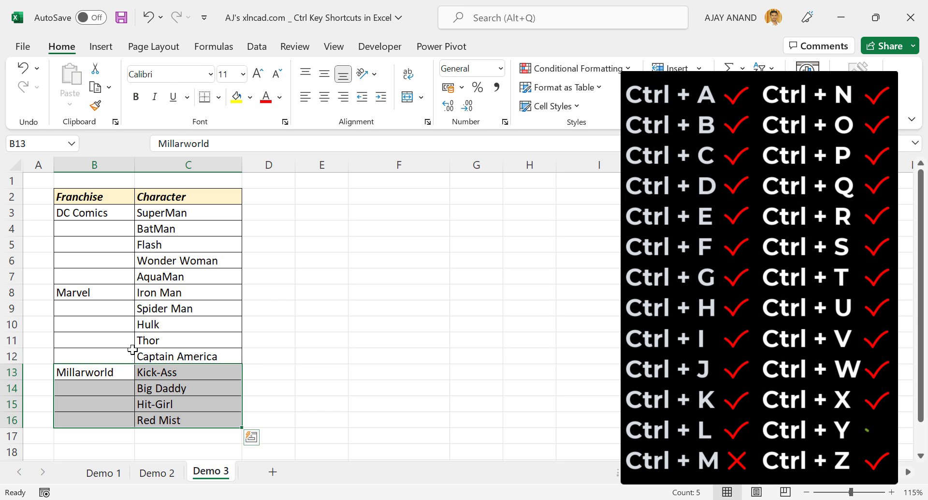
pyautogui.click(360, 296)
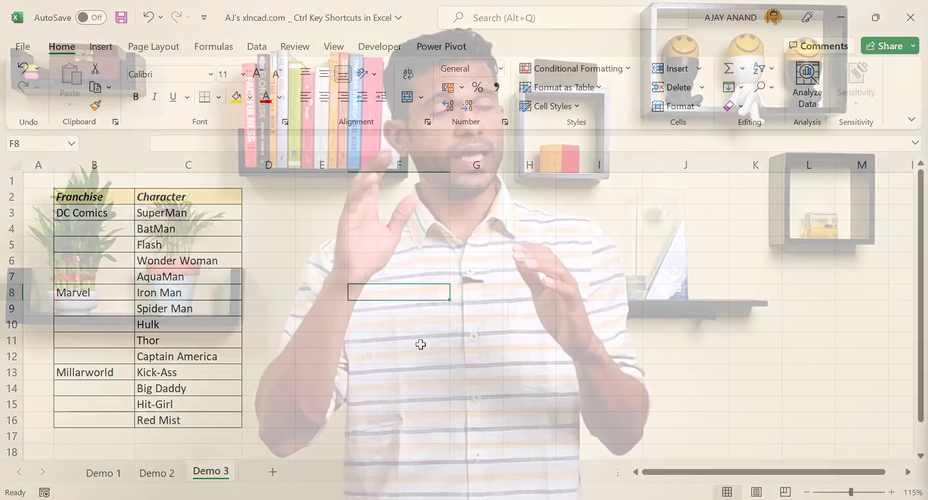